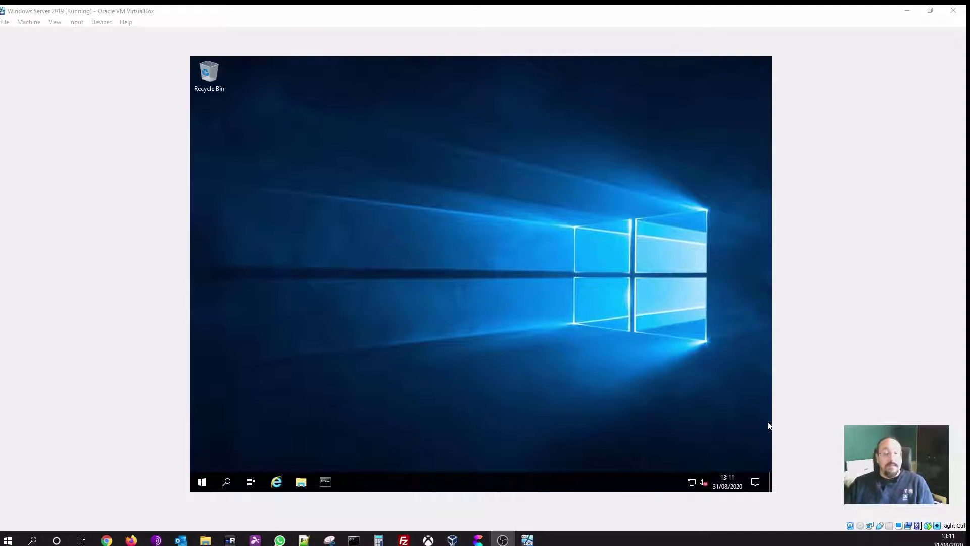
Give the Windows Server 2019 virtual machine window focus in VirtualBox
{"action": "left_click", "coordinate": [479, 203]}
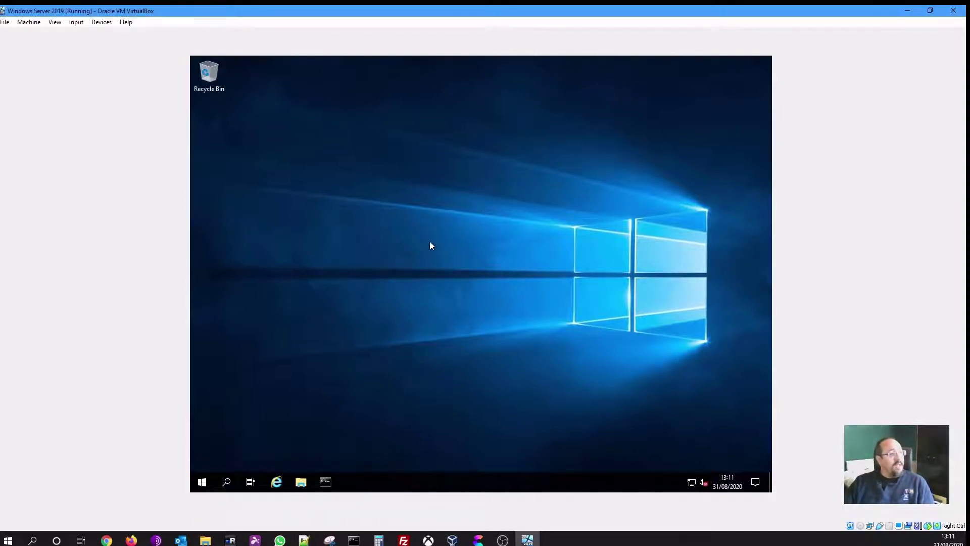
Launch Active Directory Users and Computers from Windows Administrative Tools in the Start menu
{"action": "left_click", "coordinate": [201, 482]}
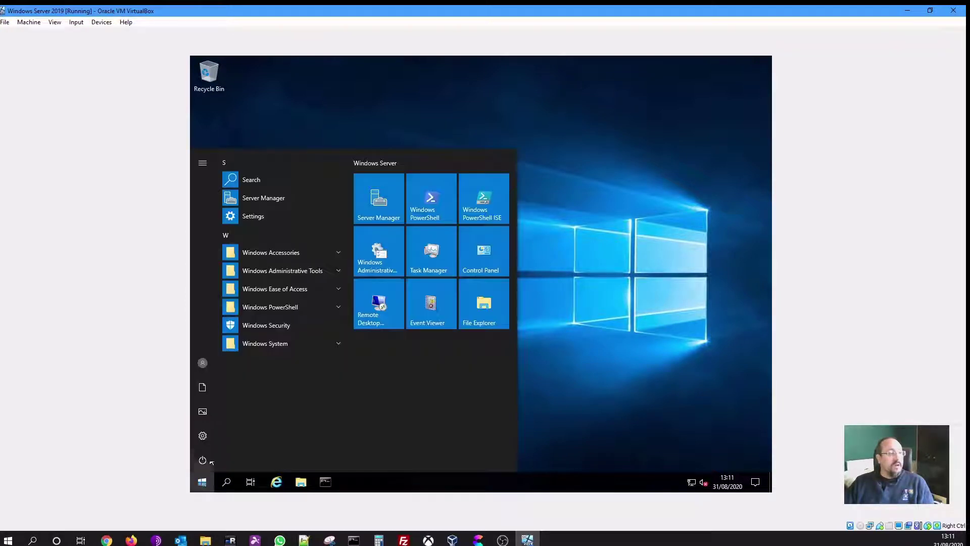
{"action": "left_click", "coordinate": [306, 272]}
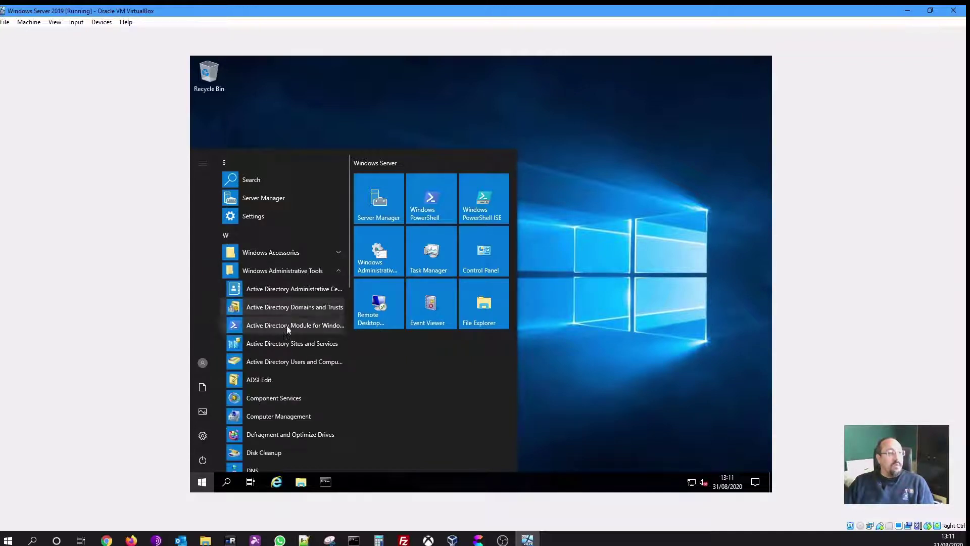
{"action": "left_click", "coordinate": [282, 366]}
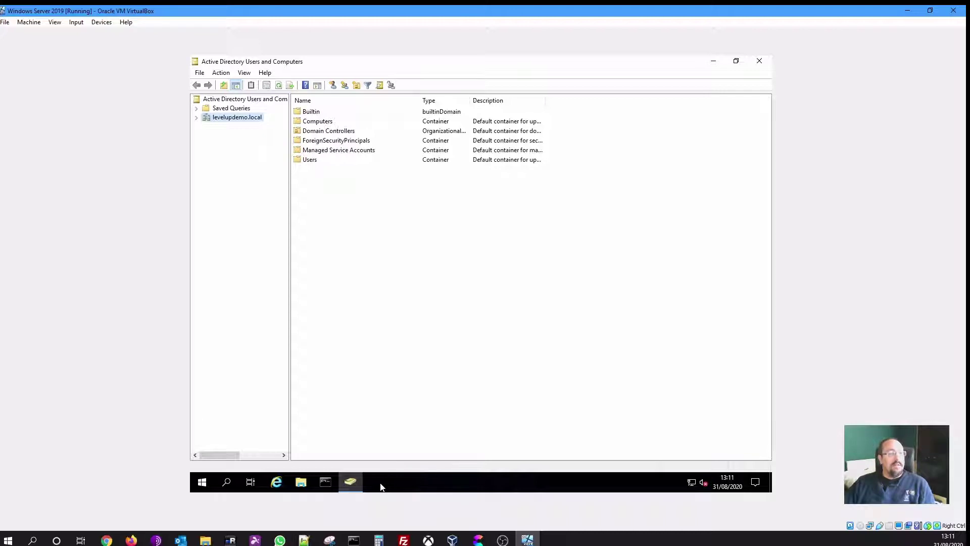
Pin Active Directory Users and Computers to the taskbar and expand the levelupdemo.local domain
{"action": "right_click", "coordinate": [350, 482]}
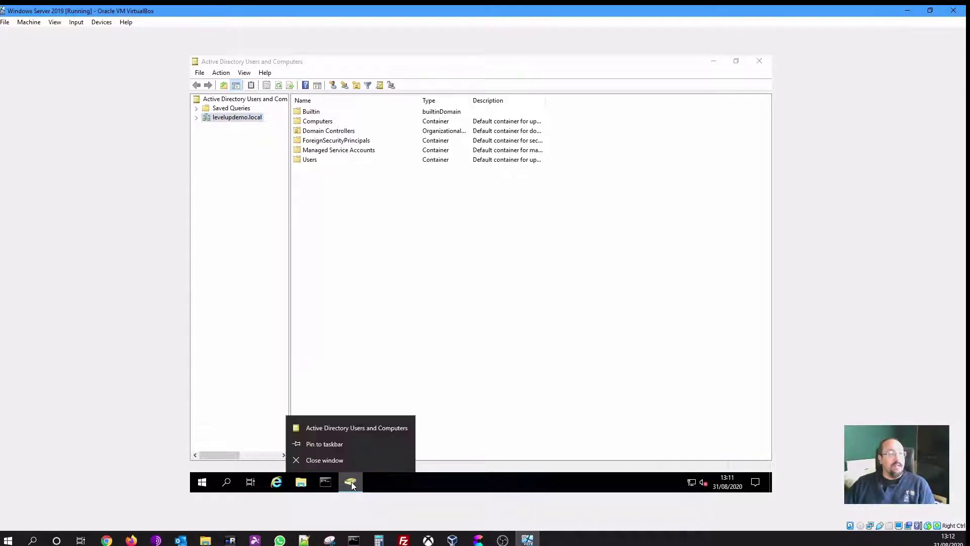
{"action": "left_click", "coordinate": [329, 443]}
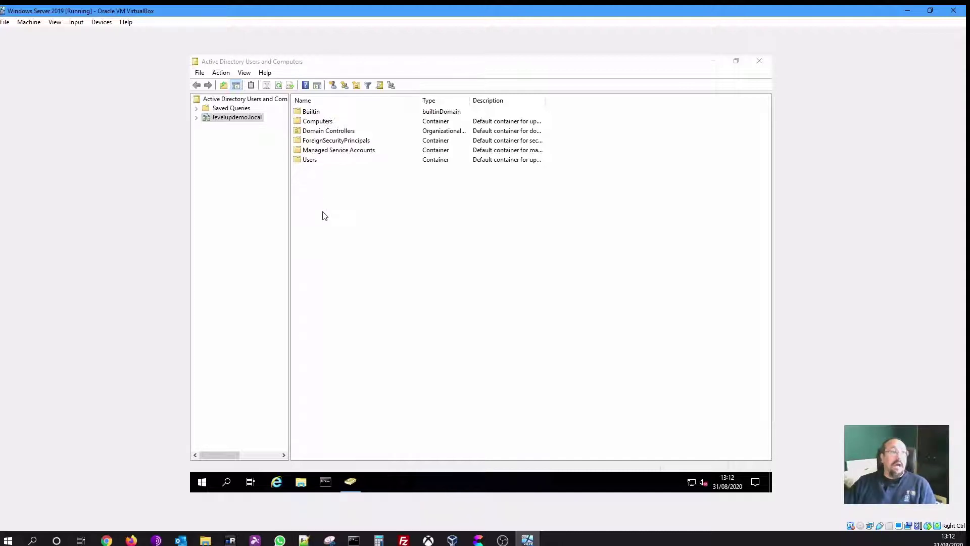
{"action": "left_click", "coordinate": [197, 118]}
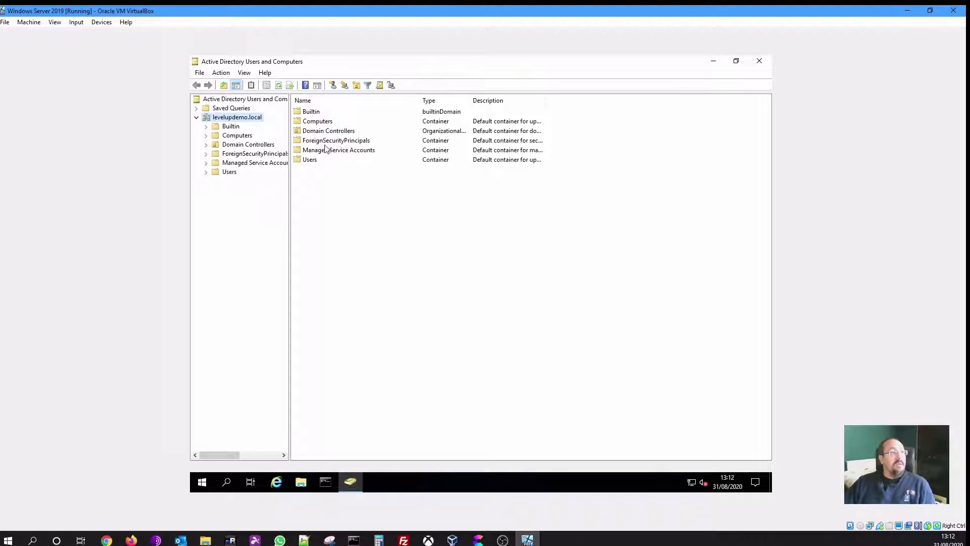
{"action": "left_click", "coordinate": [237, 135]}
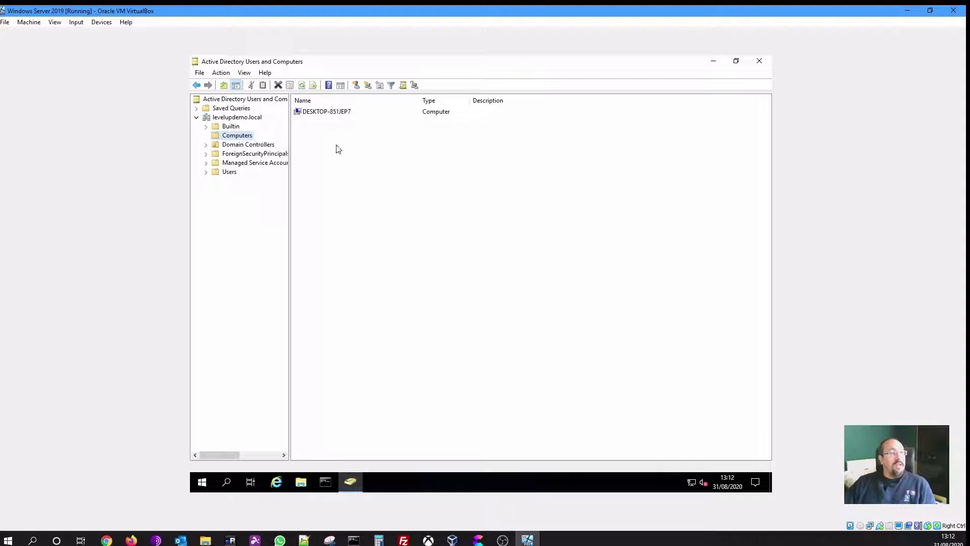
{"action": "left_click", "coordinate": [320, 114]}
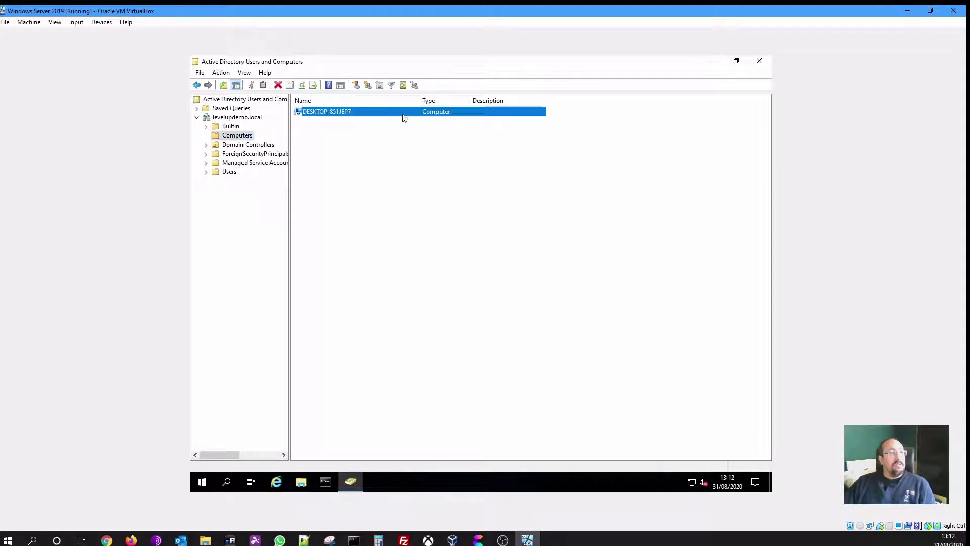
{"action": "left_click", "coordinate": [258, 147]}
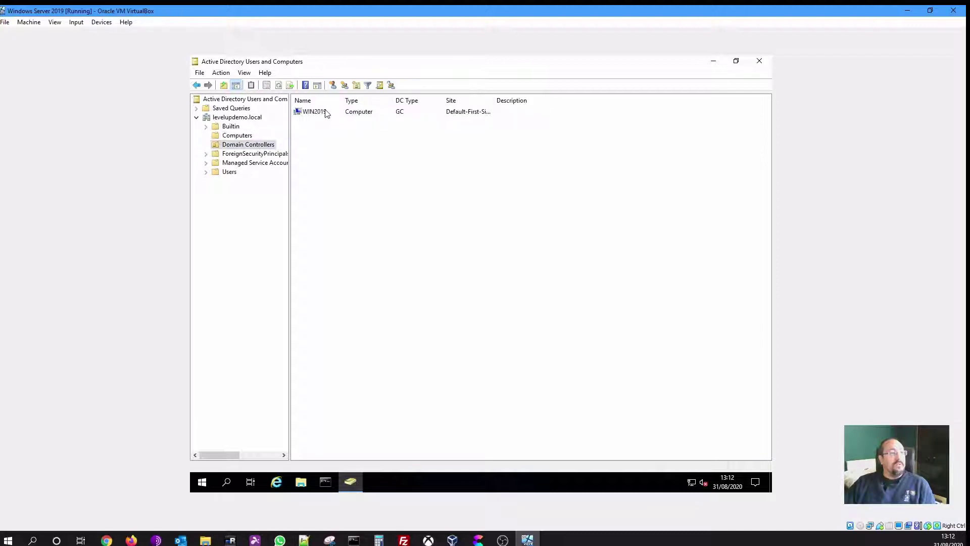
{"action": "left_click", "coordinate": [297, 112]}
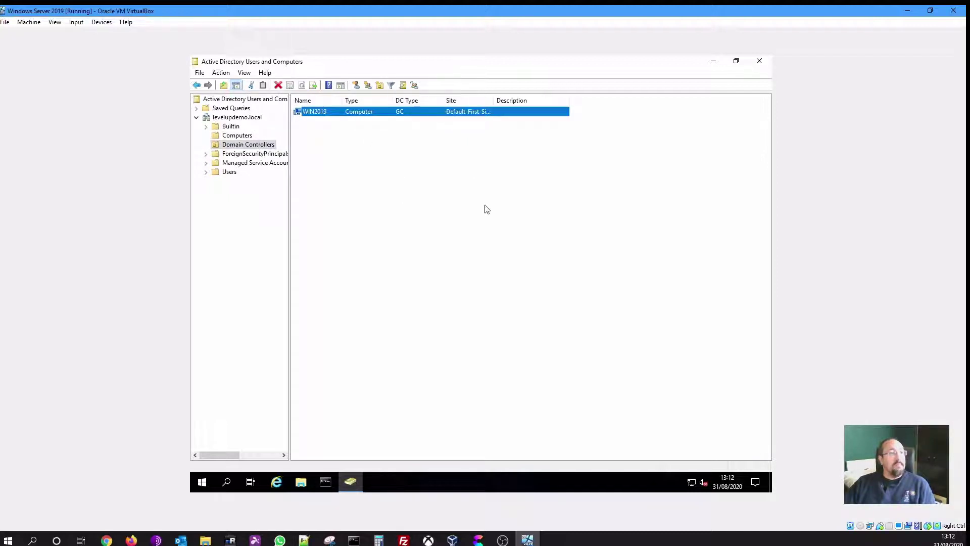
{"action": "left_click", "coordinate": [232, 173]}
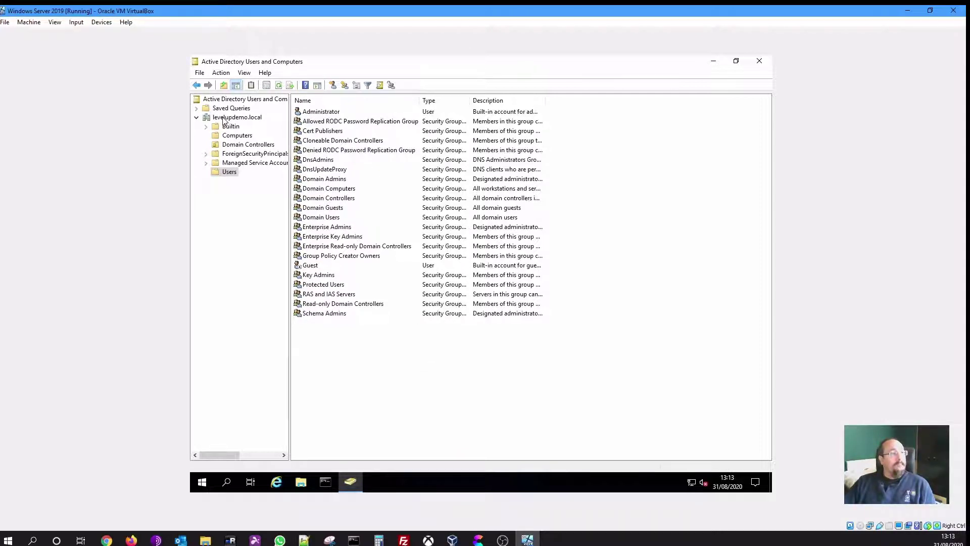
{"action": "left_click", "coordinate": [224, 119]}
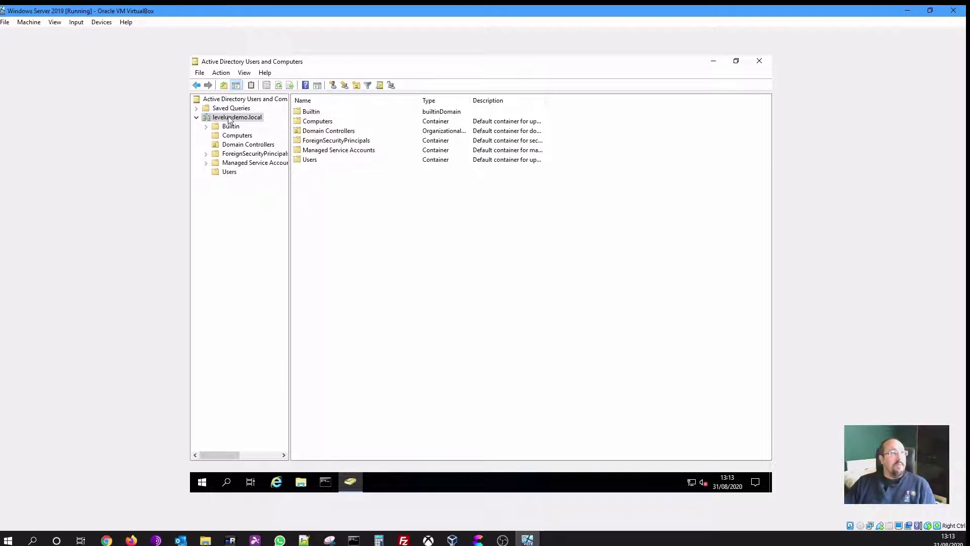
Create an organizational unit named 'LevelUp Networks' directly under levelupdemo.local
{"action": "right_click", "coordinate": [231, 119]}
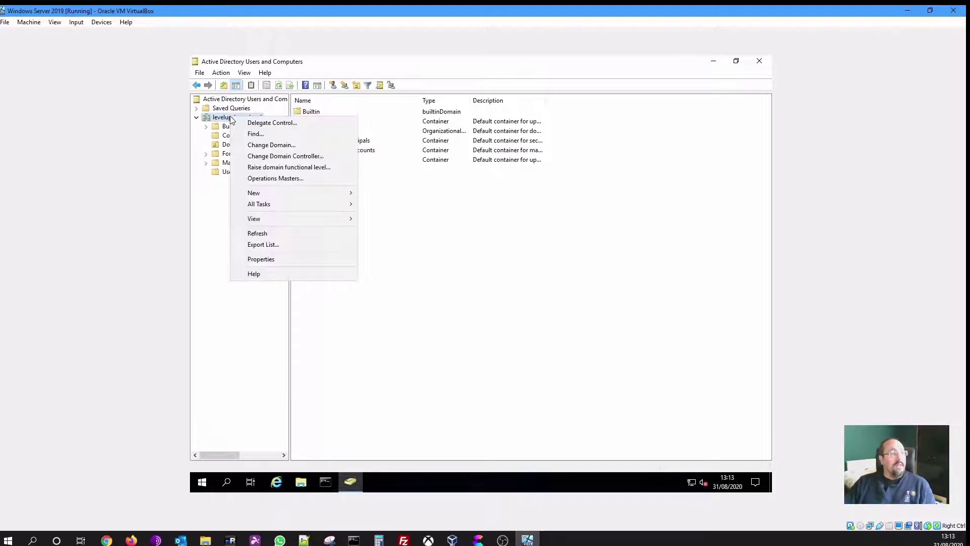
{"action": "mouse_move", "coordinate": [344, 198]}
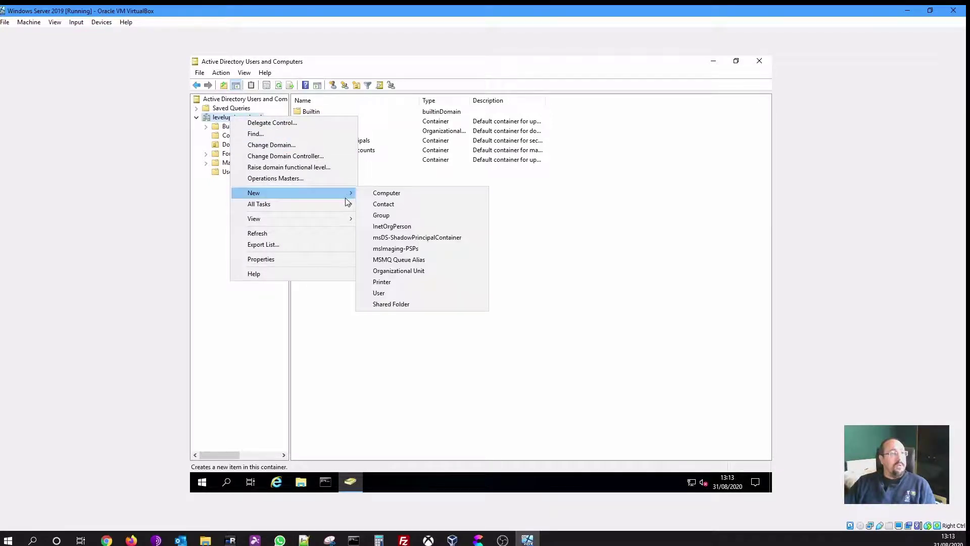
{"action": "left_click", "coordinate": [417, 273]}
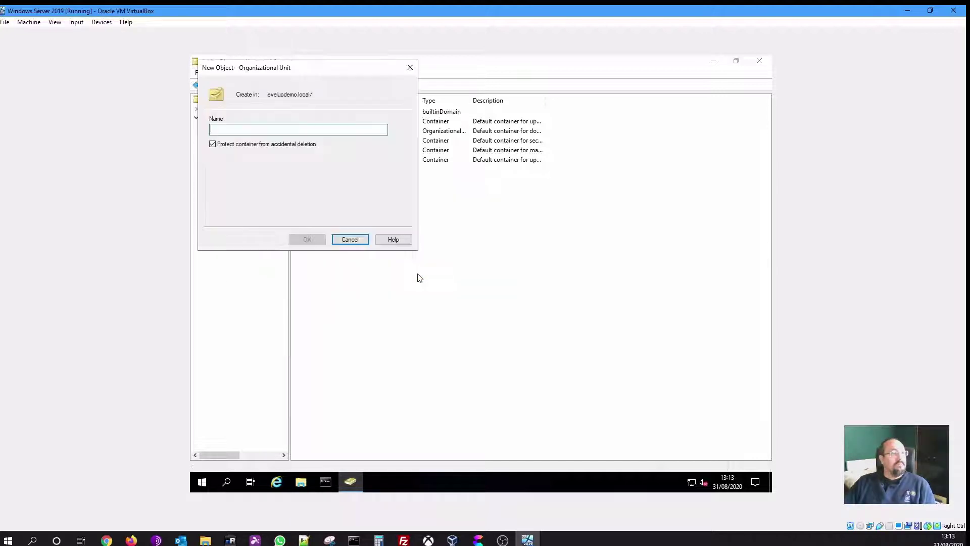
{"action": "left_click_drag", "start_coordinate": [293, 63], "coordinate": [386, 135]}
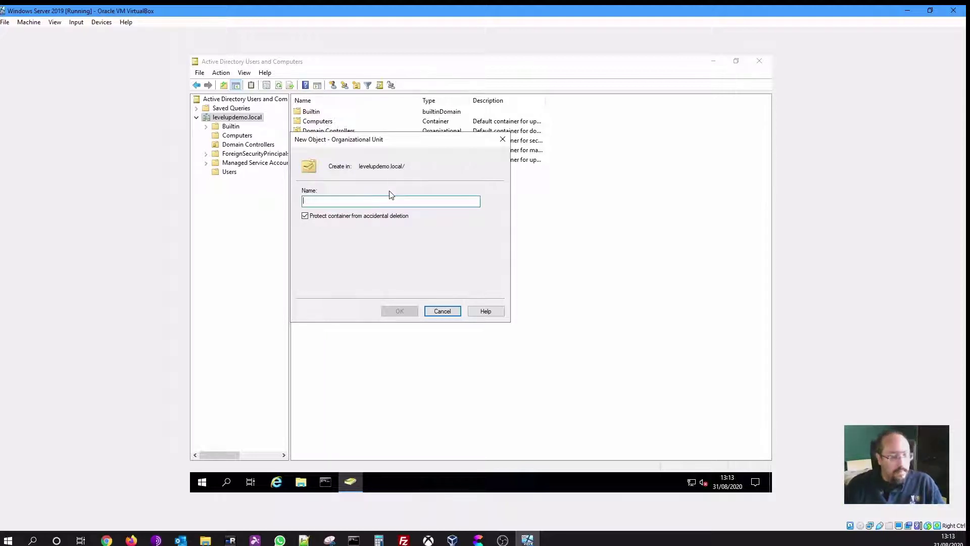
{"action": "type", "text": "Level"}
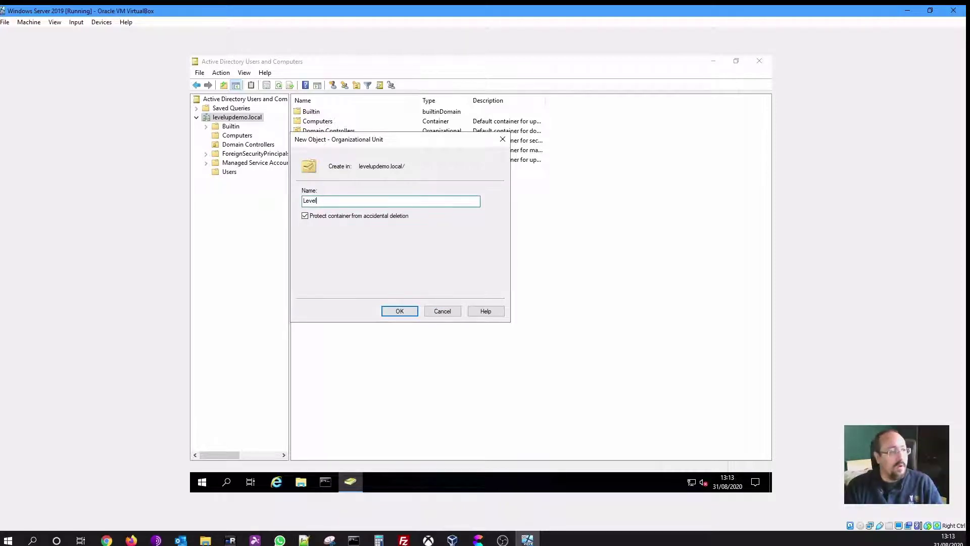
{"action": "type", "text": "Up"}
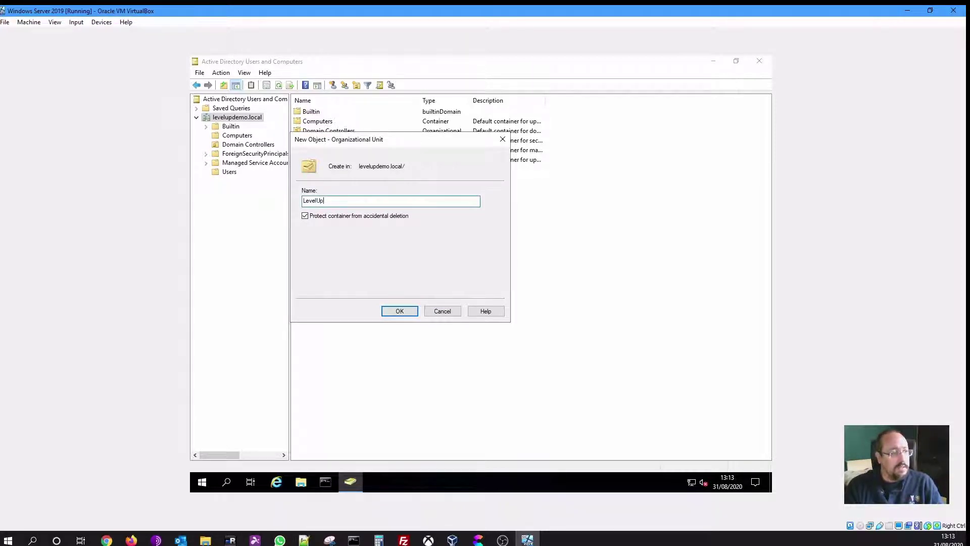
{"action": "type", "text": " Networks Staf"}
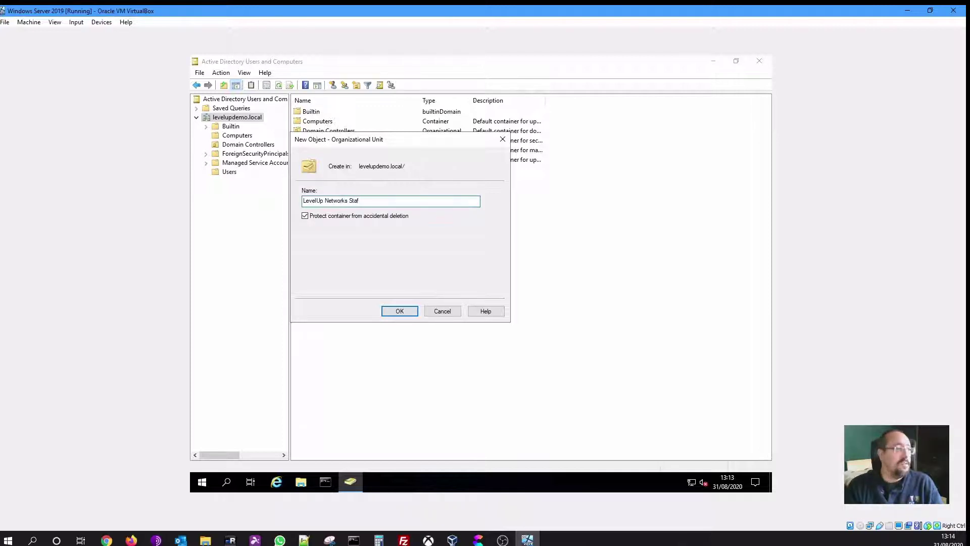
{"action": "key", "text": "BackSpace"}
{"action": "key", "text": "BackSpace"}
{"action": "key", "text": "BackSpace"}
{"action": "key", "text": "BackSpace"}
{"action": "key", "text": "BackSpace"}
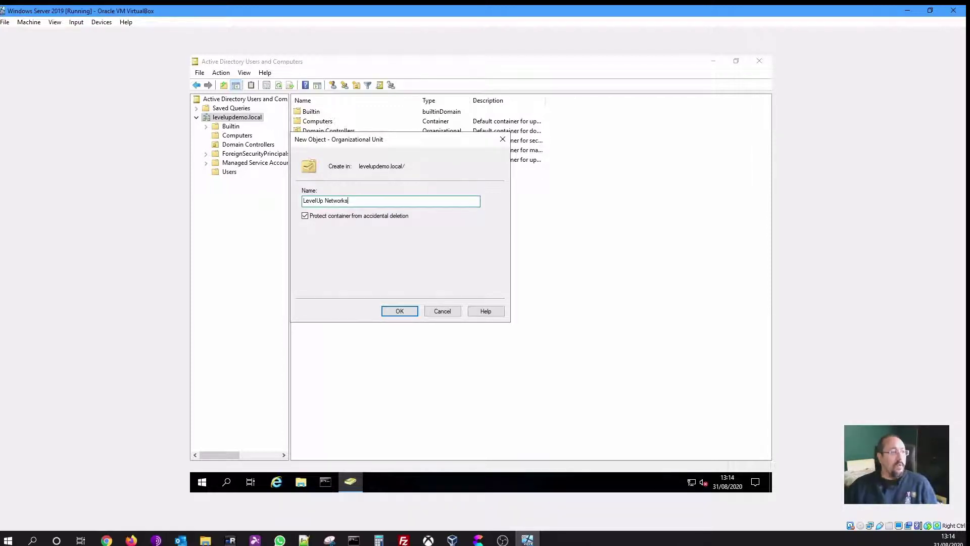
{"action": "left_click", "coordinate": [399, 310]}
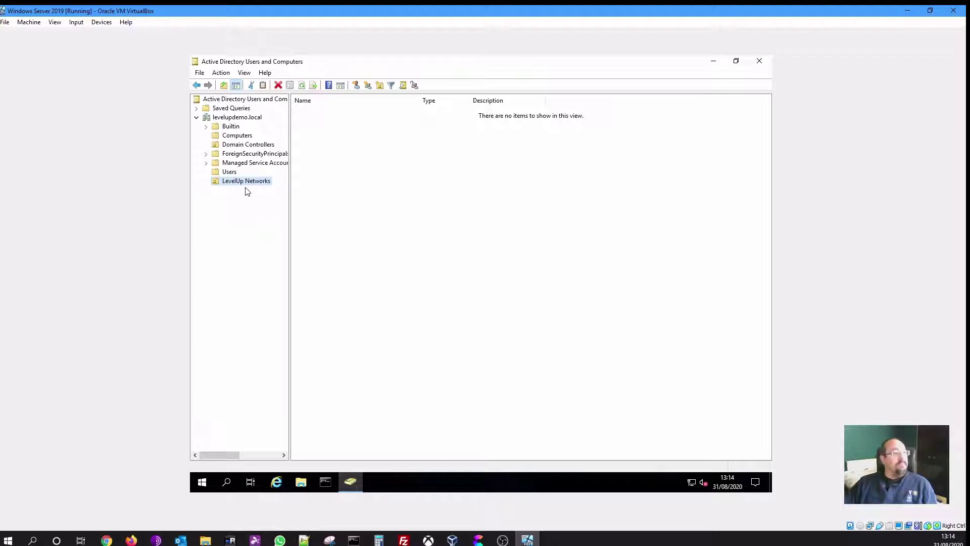
Create a 'Staff' organizational unit inside LevelUp Networks
{"action": "right_click", "coordinate": [245, 181]}
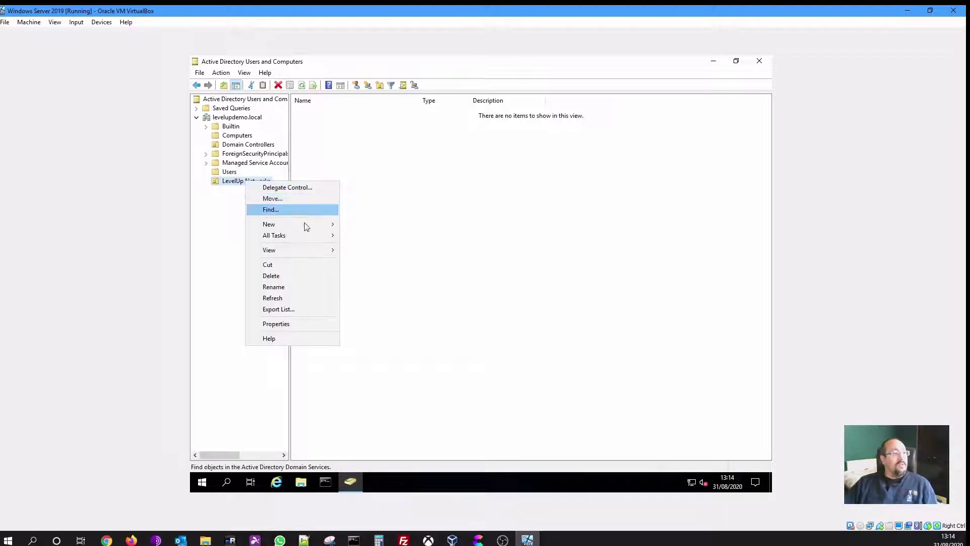
{"action": "mouse_move", "coordinate": [304, 224]}
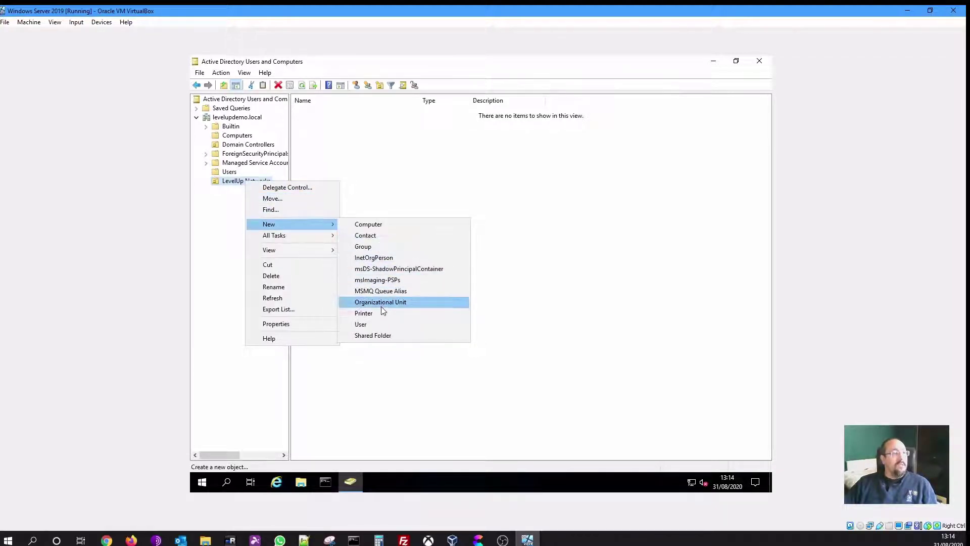
{"action": "left_click", "coordinate": [382, 306]}
{"action": "type", "text": "S"}
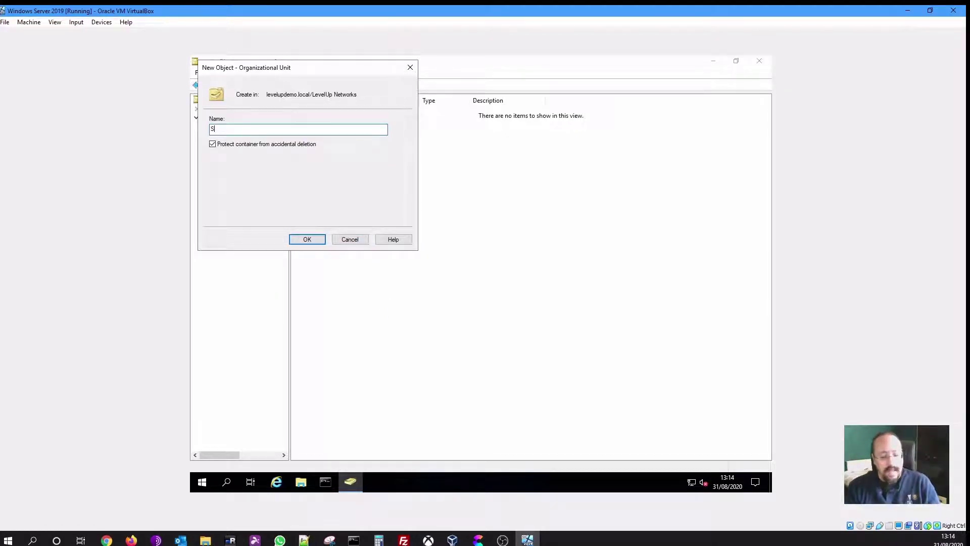
{"action": "type", "text": "taff"}
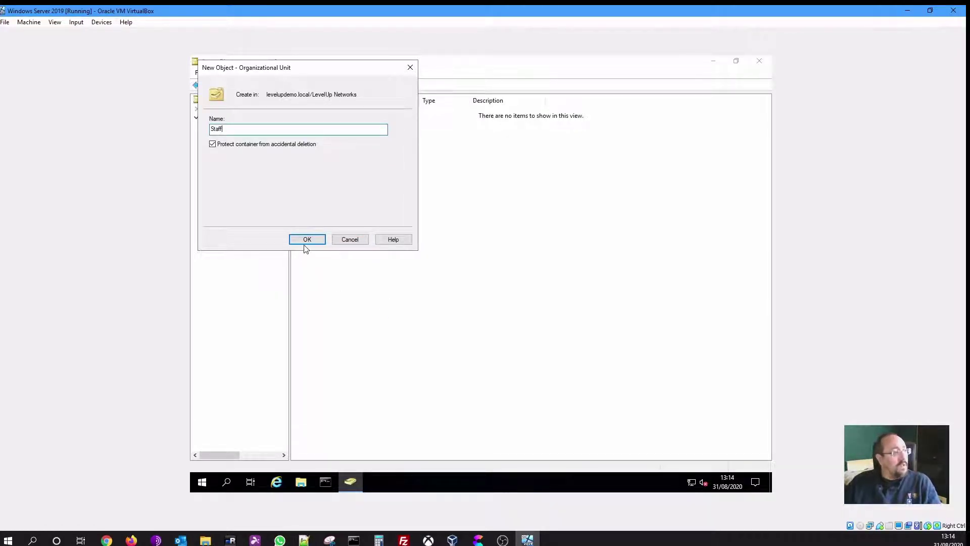
{"action": "left_click", "coordinate": [308, 241]}
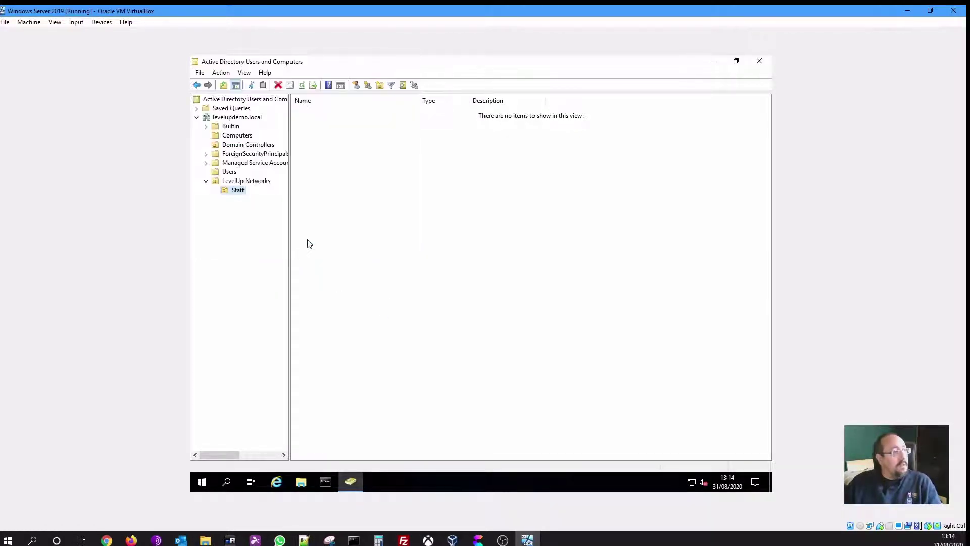
Add a 'Security Groups' organizational unit under LevelUp Networks
{"action": "right_click", "coordinate": [244, 184]}
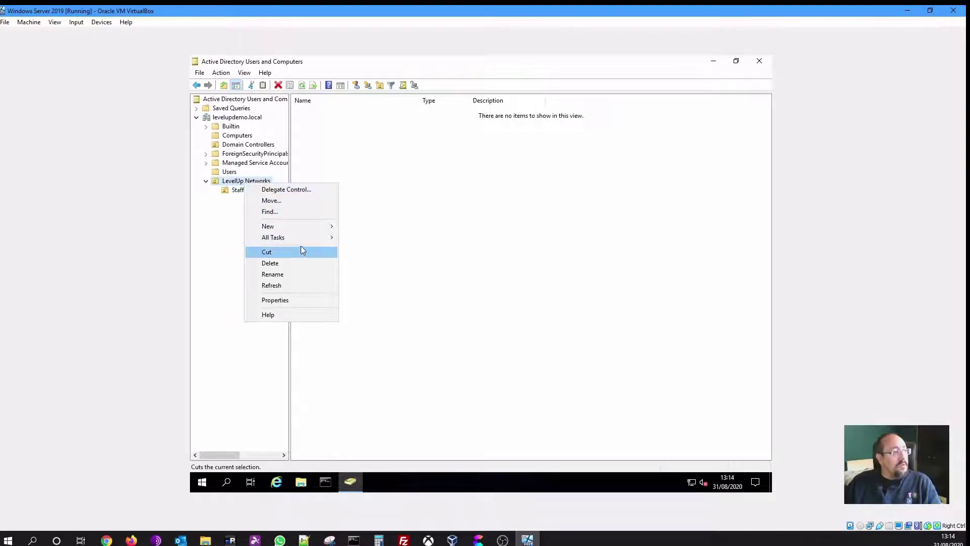
{"action": "mouse_move", "coordinate": [305, 229]}
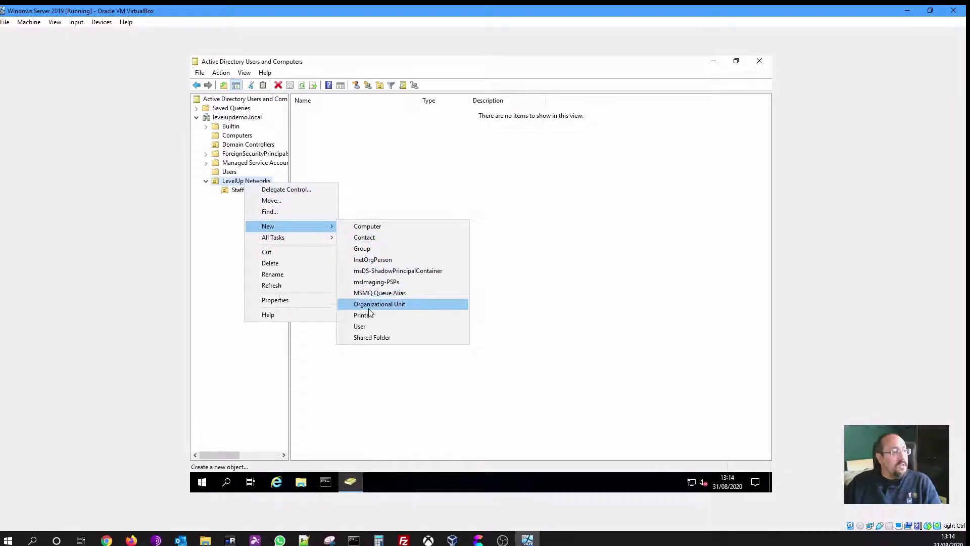
{"action": "left_click", "coordinate": [368, 308]}
{"action": "type", "text": "S"}
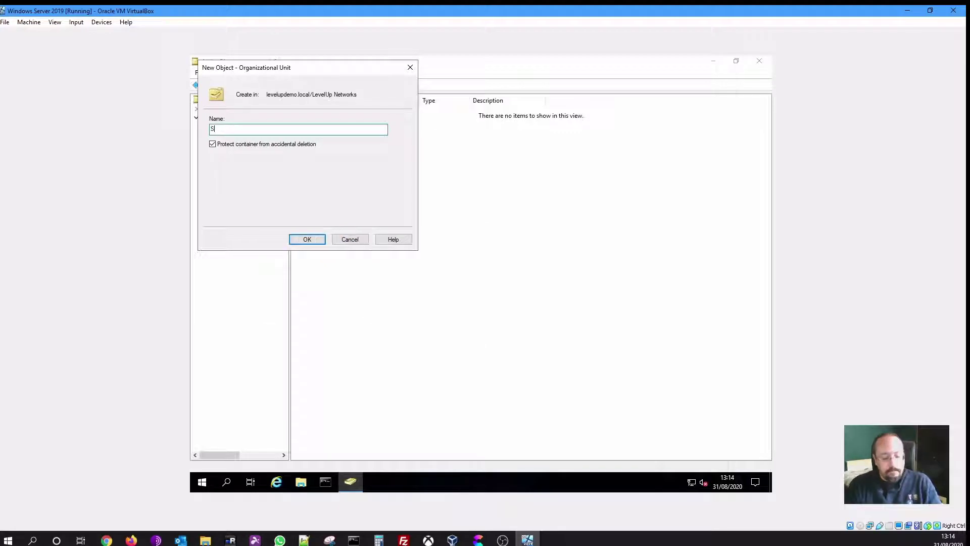
{"action": "type", "text": "ecurity"}
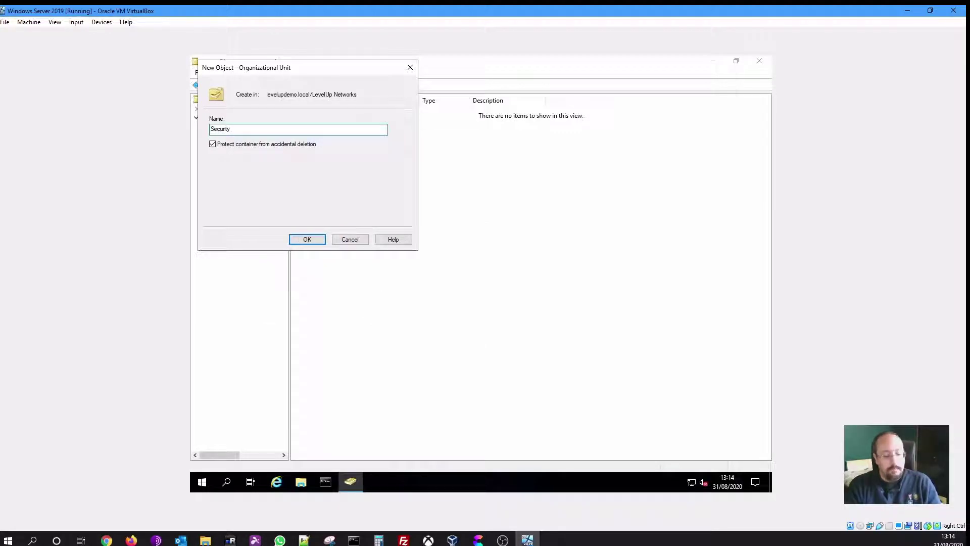
{"action": "type", "text": "Groups"}
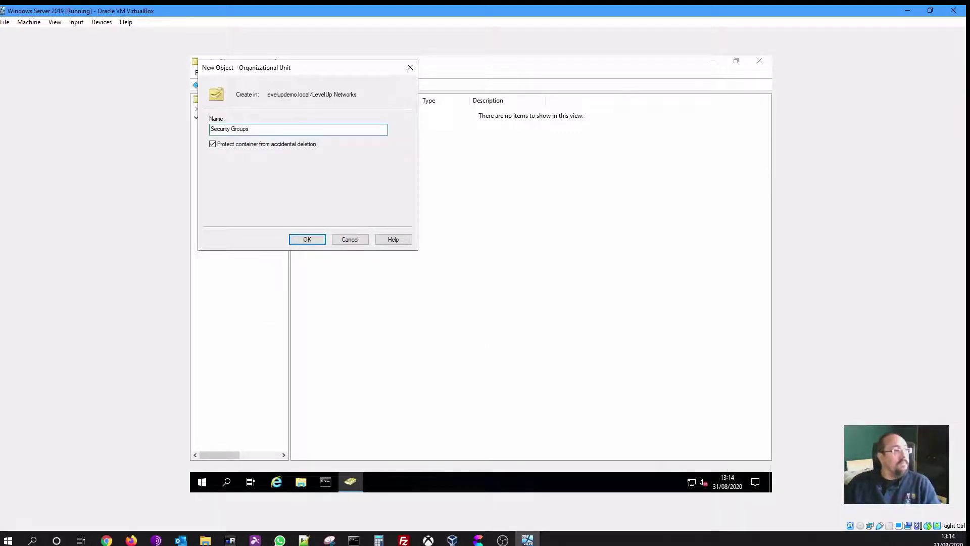
{"action": "left_click", "coordinate": [307, 239]}
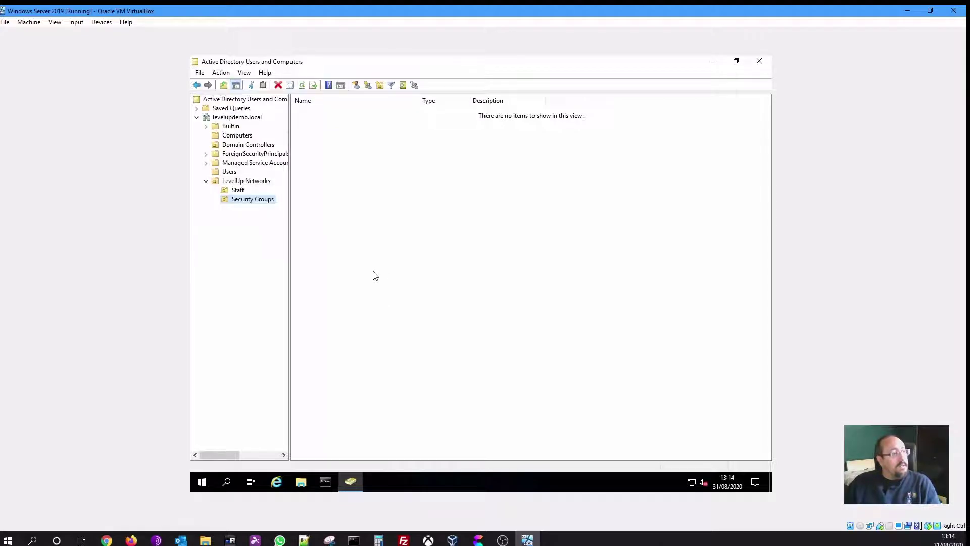
Add a 'Distribution Groups' organizational unit under LevelUp Networks
{"action": "right_click", "coordinate": [248, 185]}
{"action": "mouse_move", "coordinate": [315, 229]}
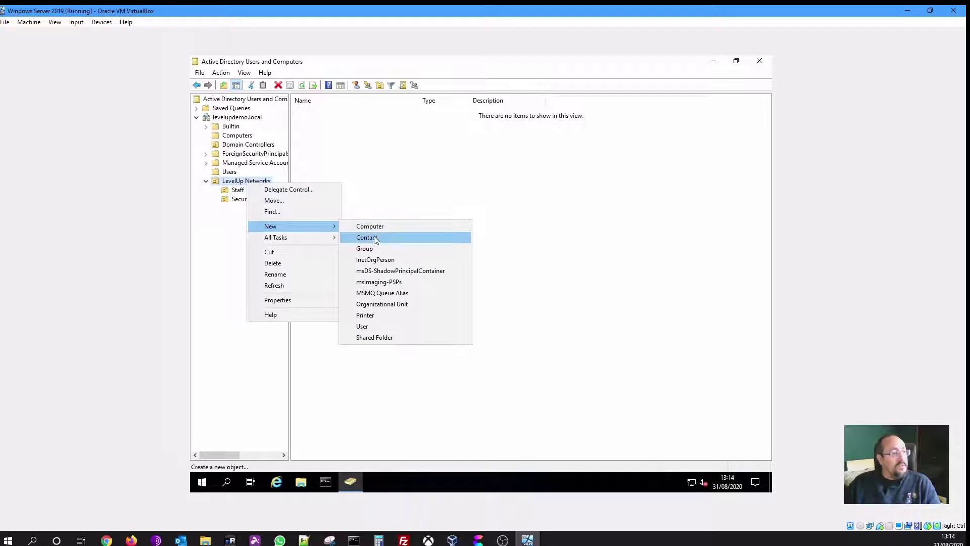
{"action": "left_click", "coordinate": [383, 304]}
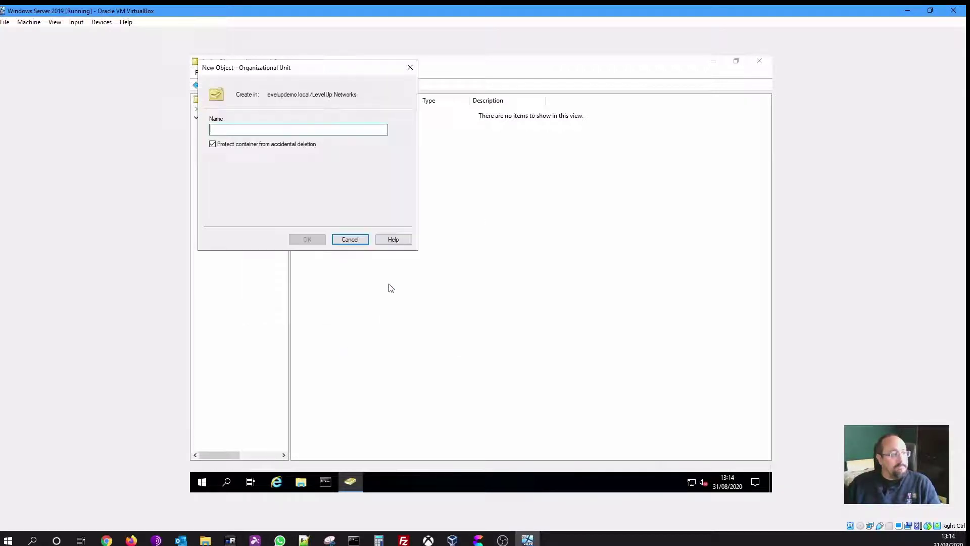
{"action": "type", "text": "Distr"}
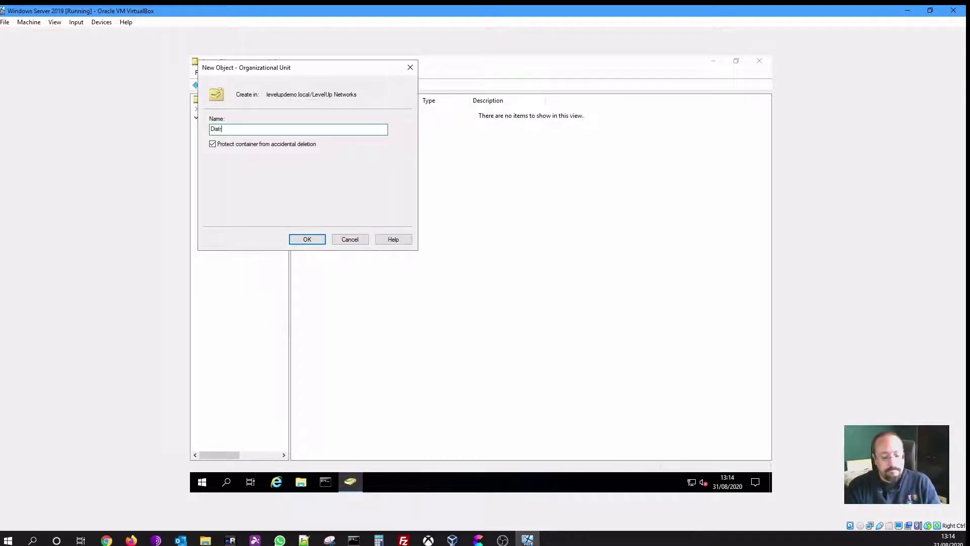
{"action": "type", "text": "ibution Group"}
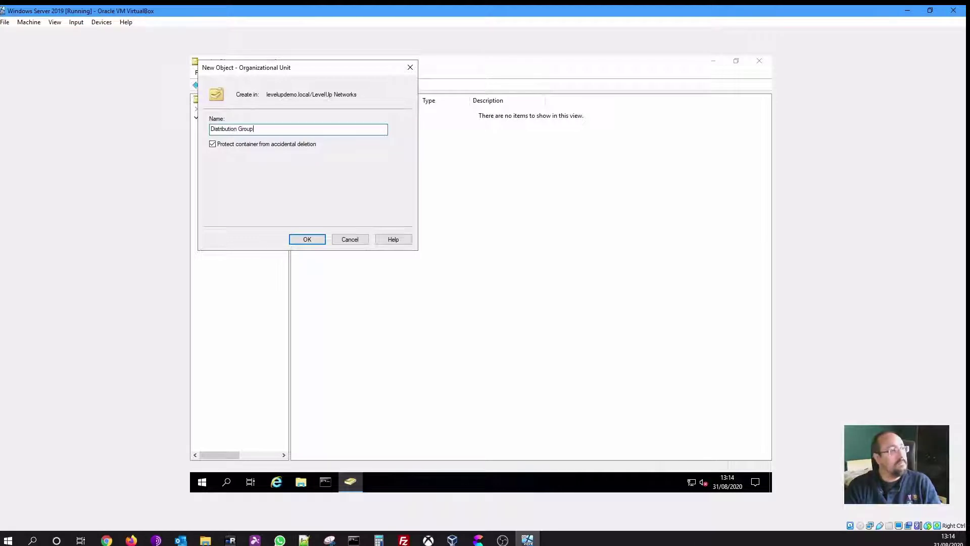
{"action": "type", "text": "s"}
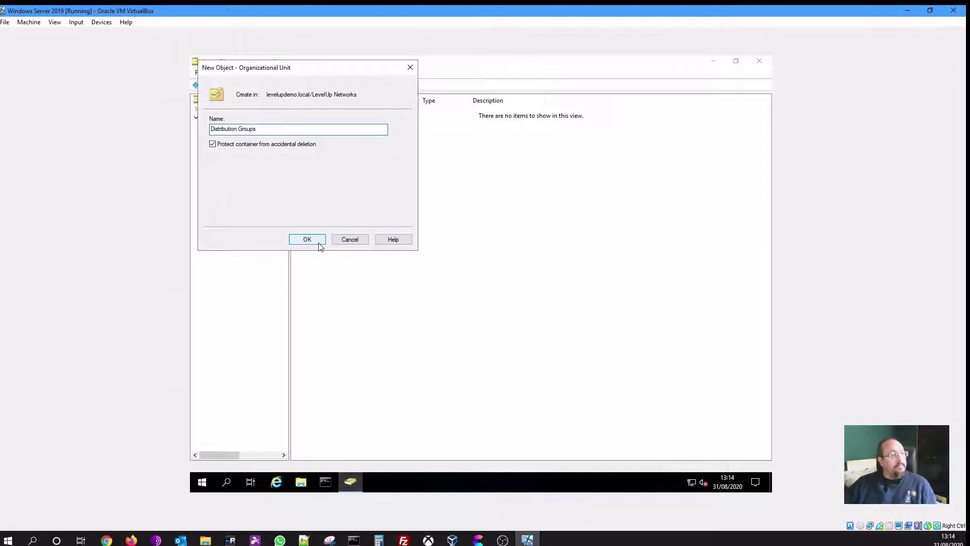
{"action": "left_click", "coordinate": [307, 239]}
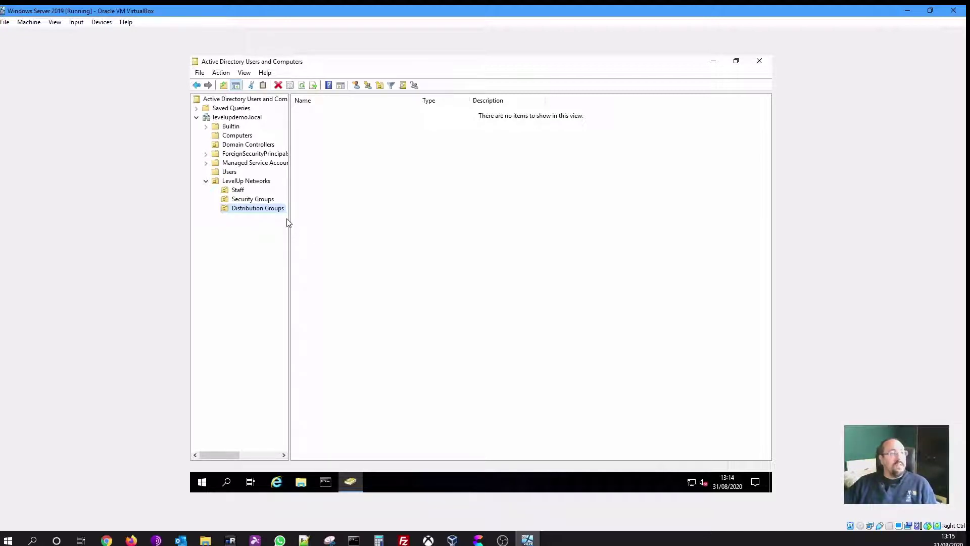
{"action": "left_click", "coordinate": [245, 209]}
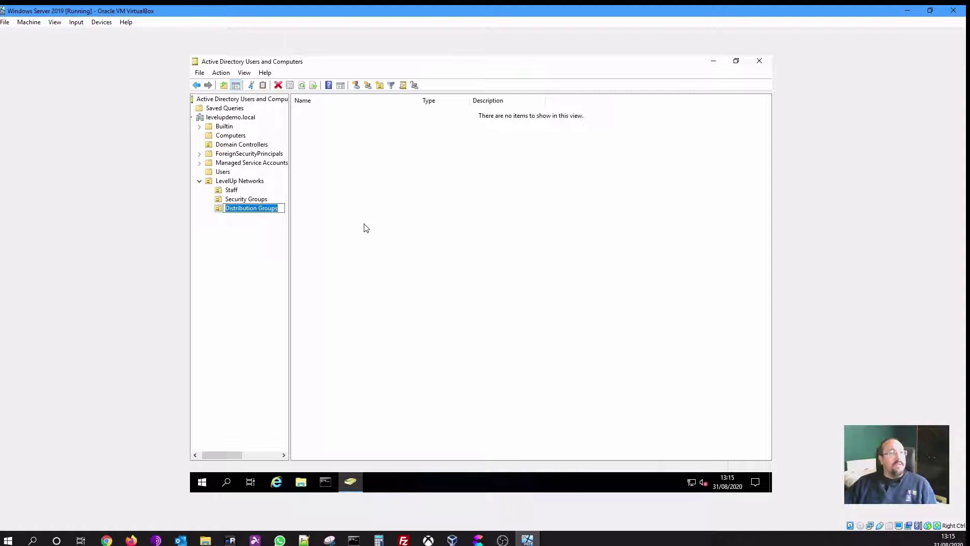
{"action": "left_click", "coordinate": [252, 240]}
{"action": "left_click", "coordinate": [253, 211]}
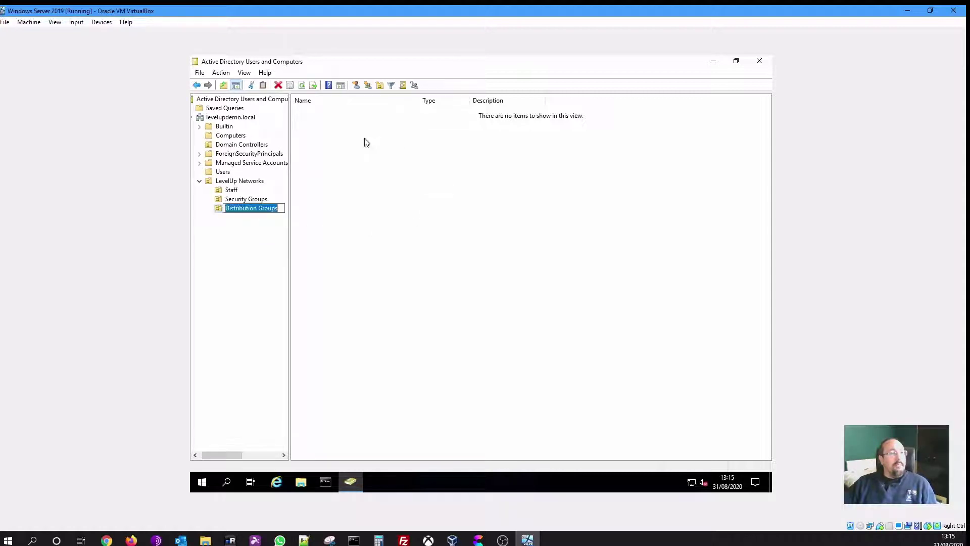
{"action": "left_click", "coordinate": [363, 217]}
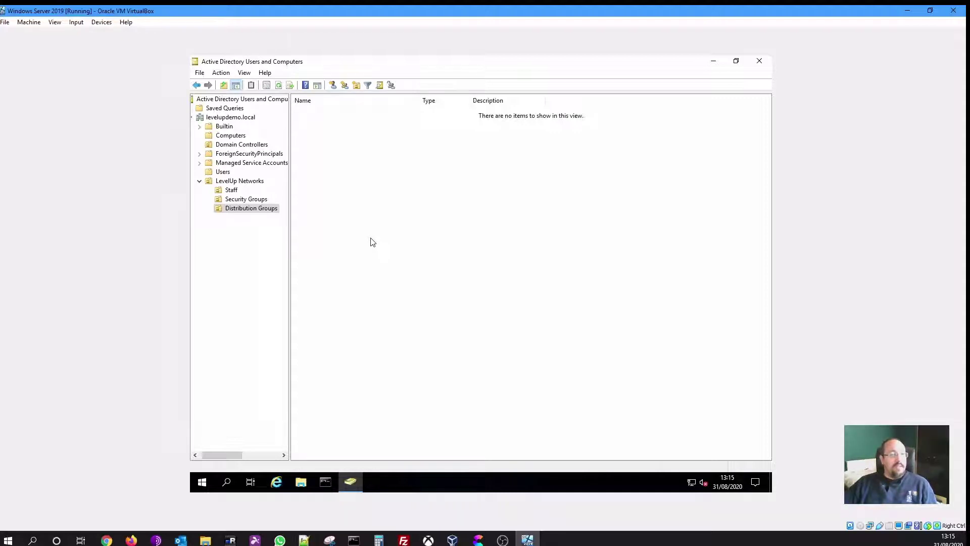
{"action": "left_click", "coordinate": [235, 192]}
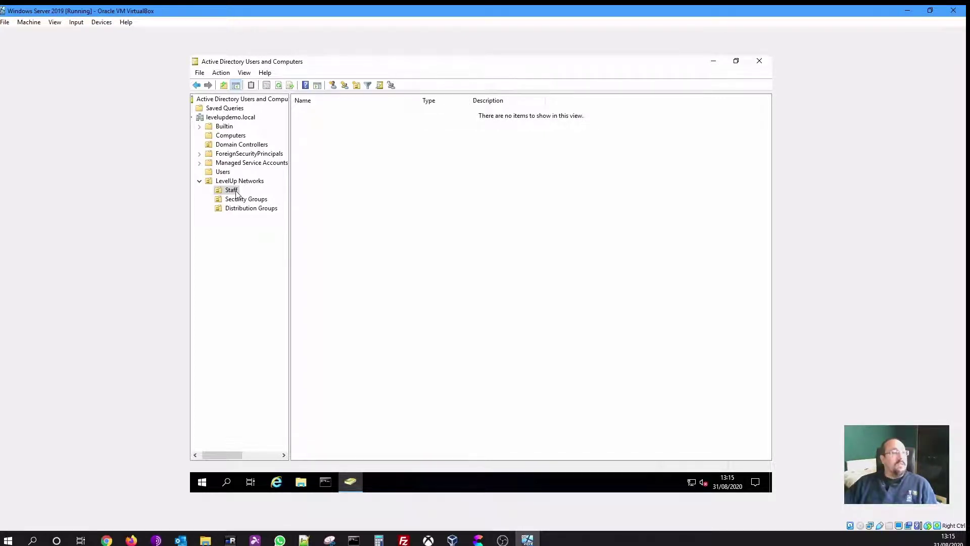
Create an 'Admins' organizational unit nested inside the Staff OU
{"action": "right_click", "coordinate": [236, 193]}
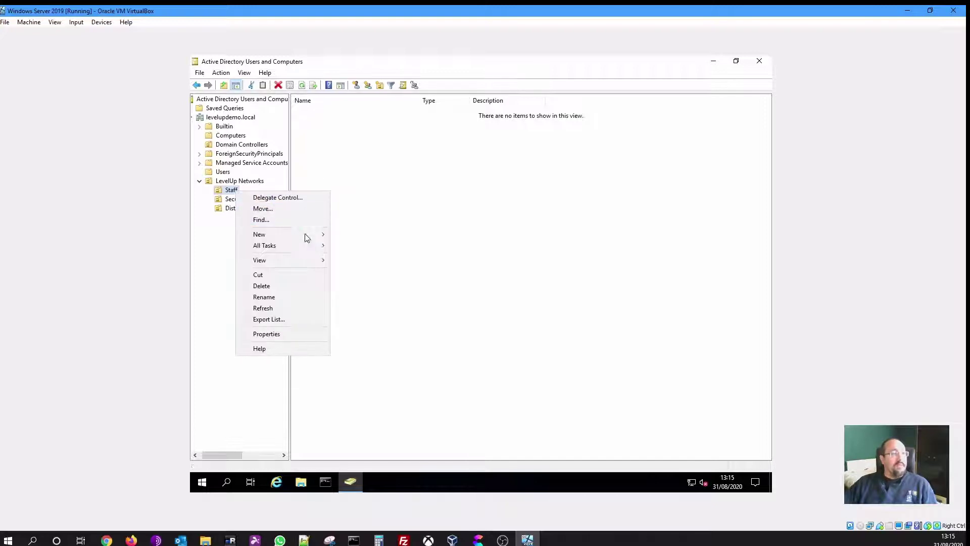
{"action": "mouse_move", "coordinate": [305, 235]}
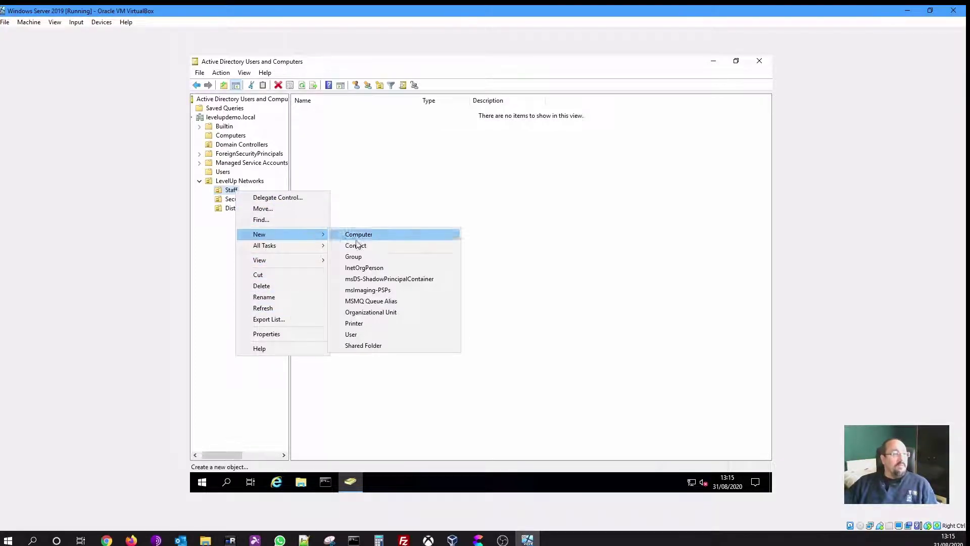
{"action": "left_click", "coordinate": [371, 313]}
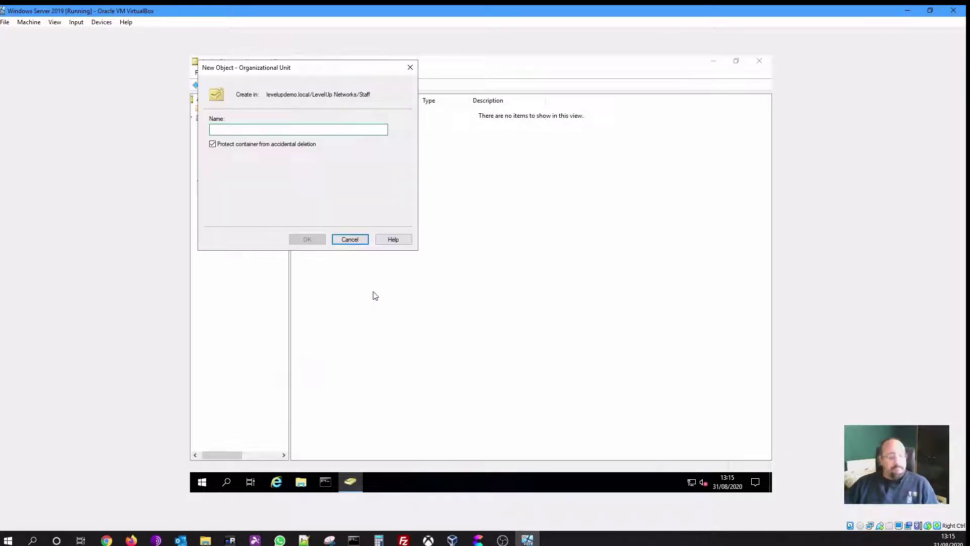
{"action": "type", "text": "Admins"}
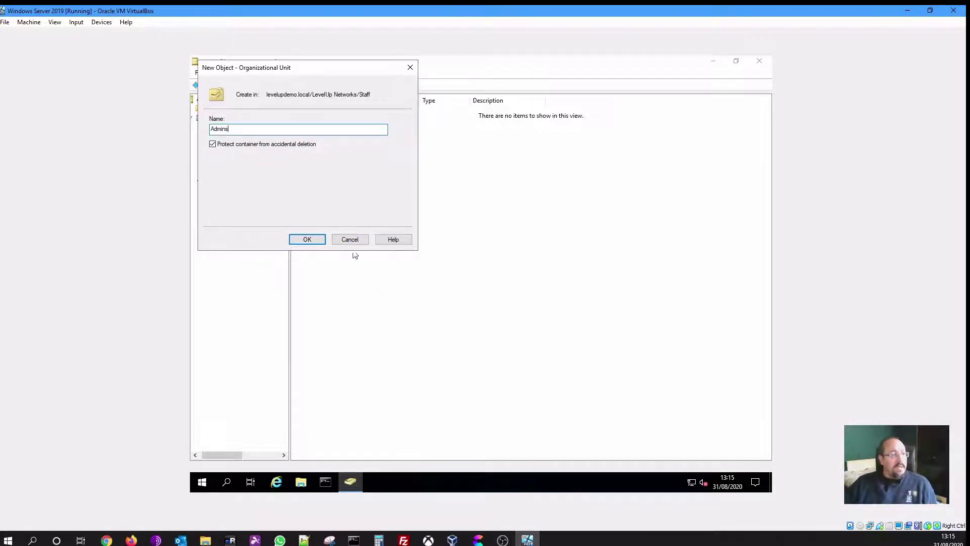
{"action": "left_click", "coordinate": [318, 244]}
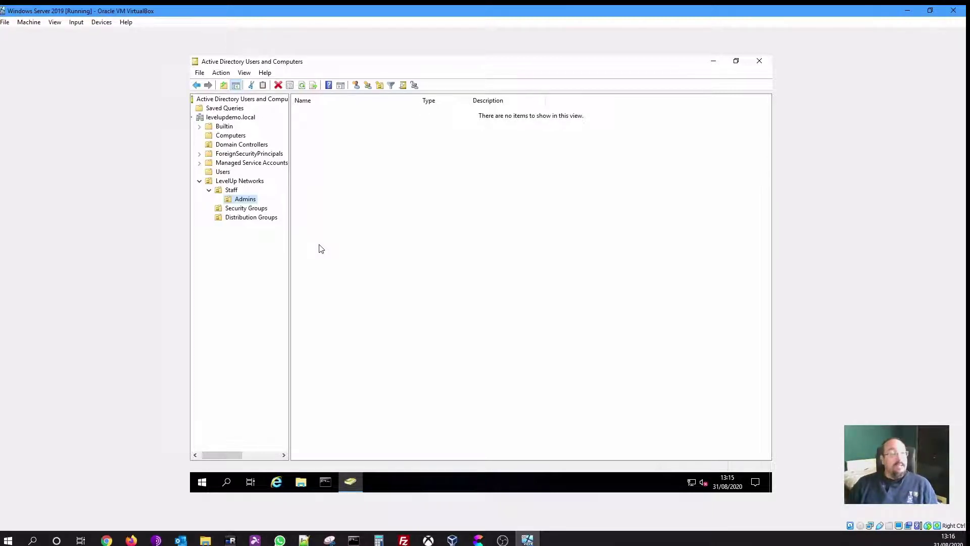
Display the Staff OU's contents and bring up its New object menu in the right pane
{"action": "left_click", "coordinate": [231, 191]}
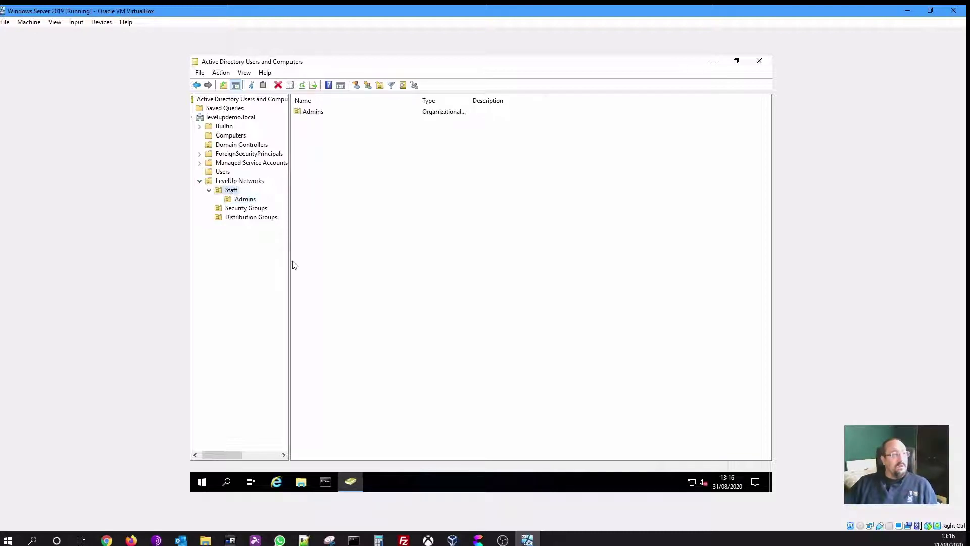
{"action": "left_click", "coordinate": [335, 237]}
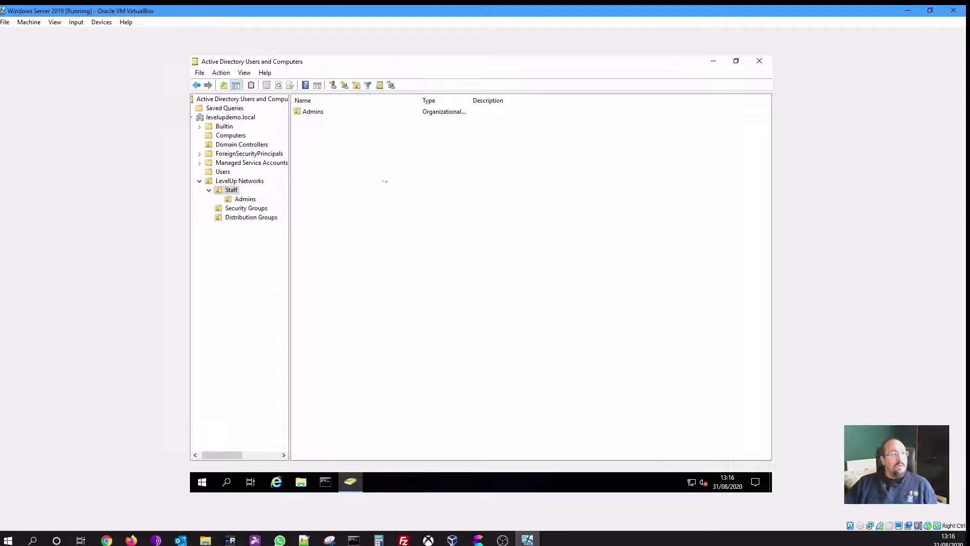
{"action": "left_click_drag", "start_coordinate": [582, 197], "coordinate": [386, 346]}
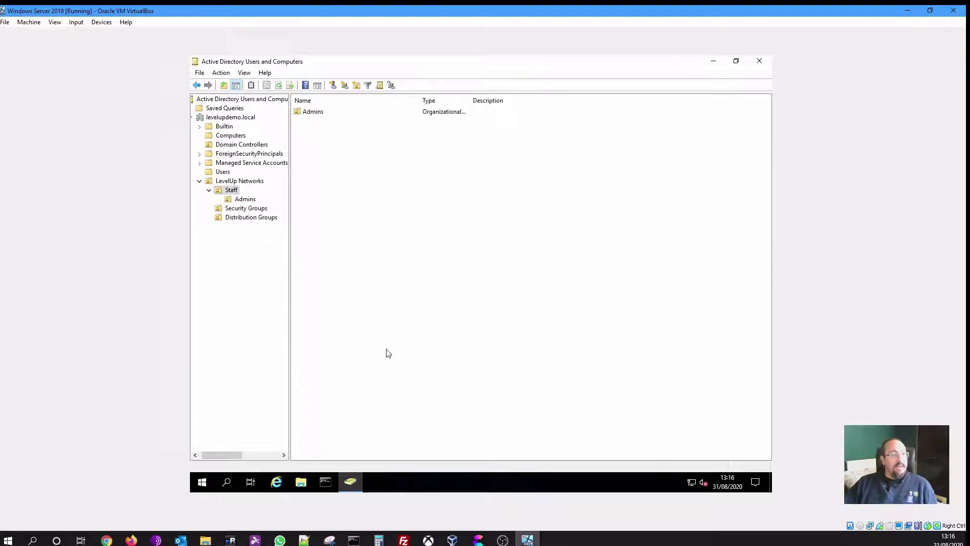
{"action": "right_click", "coordinate": [381, 249]}
{"action": "mouse_move", "coordinate": [431, 291]}
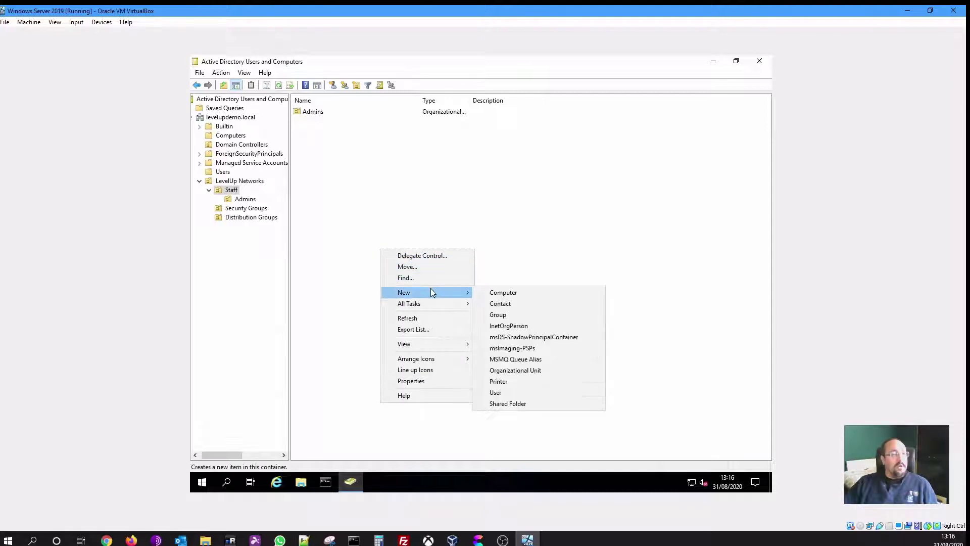
Start a new Staff user and enter the user's first and last name
{"action": "left_click", "coordinate": [502, 392]}
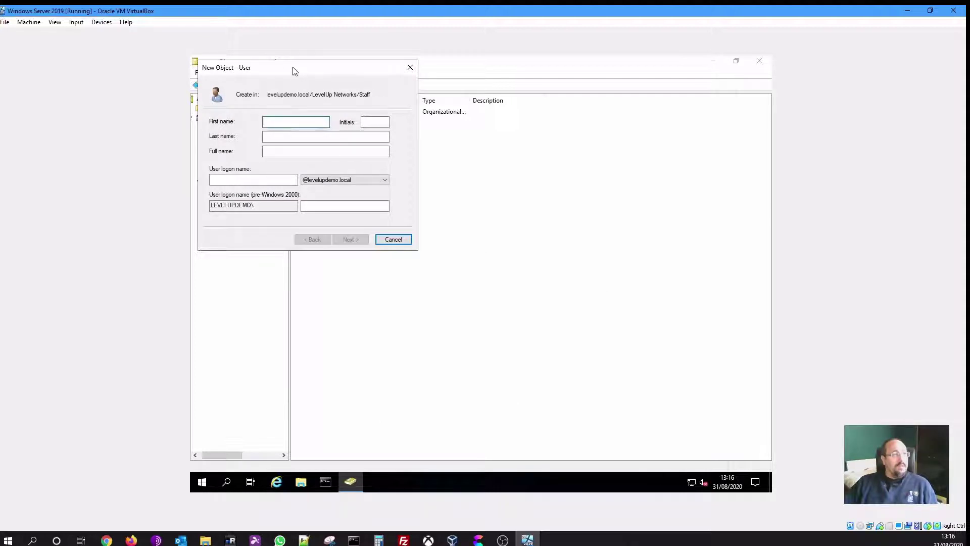
{"action": "left_click_drag", "start_coordinate": [295, 74], "coordinate": [515, 195]}
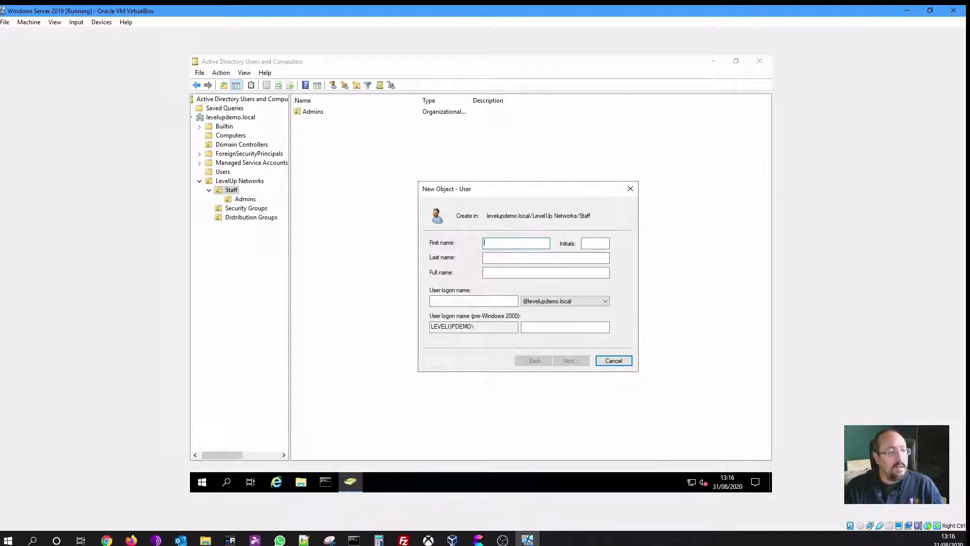
{"action": "key", "text": "Tab"}
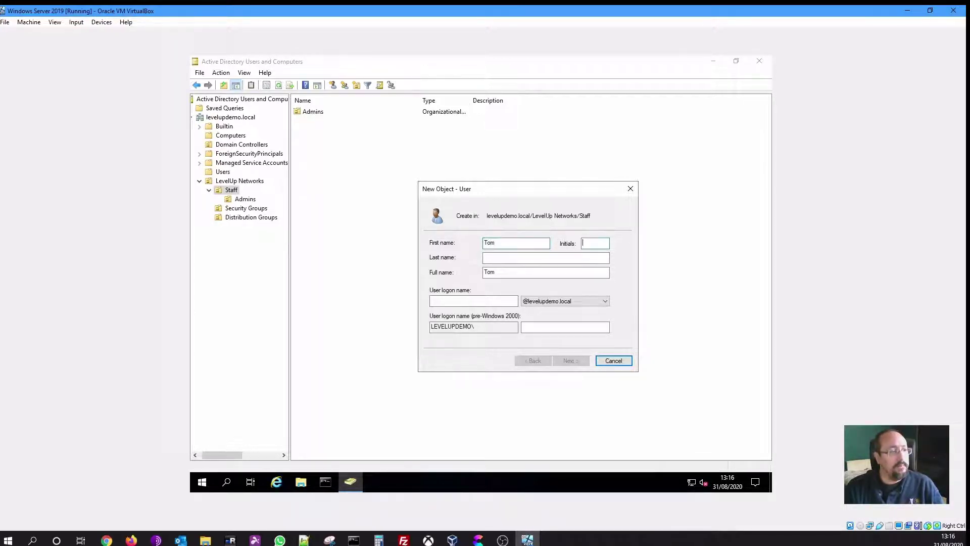
{"action": "key", "text": "Tab"}
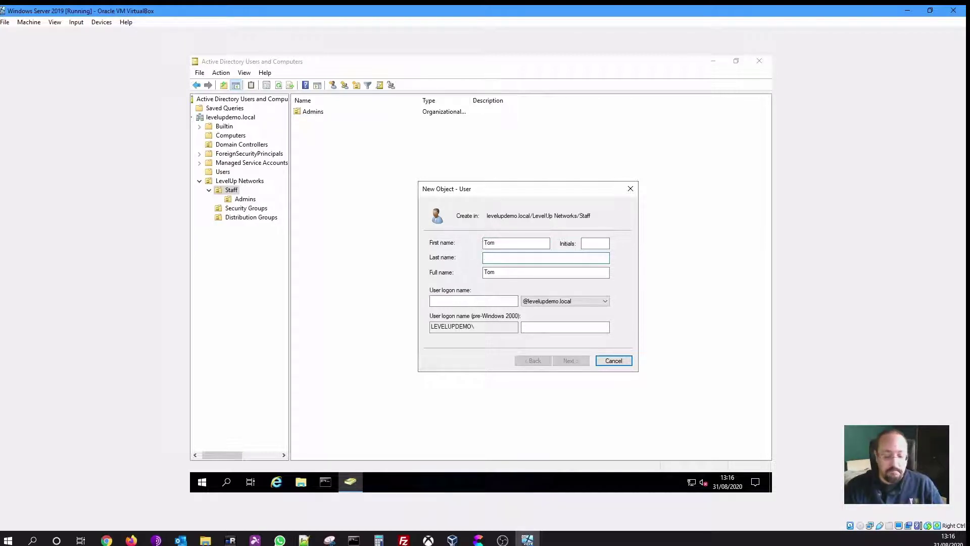
{"action": "key", "text": "Tab"}
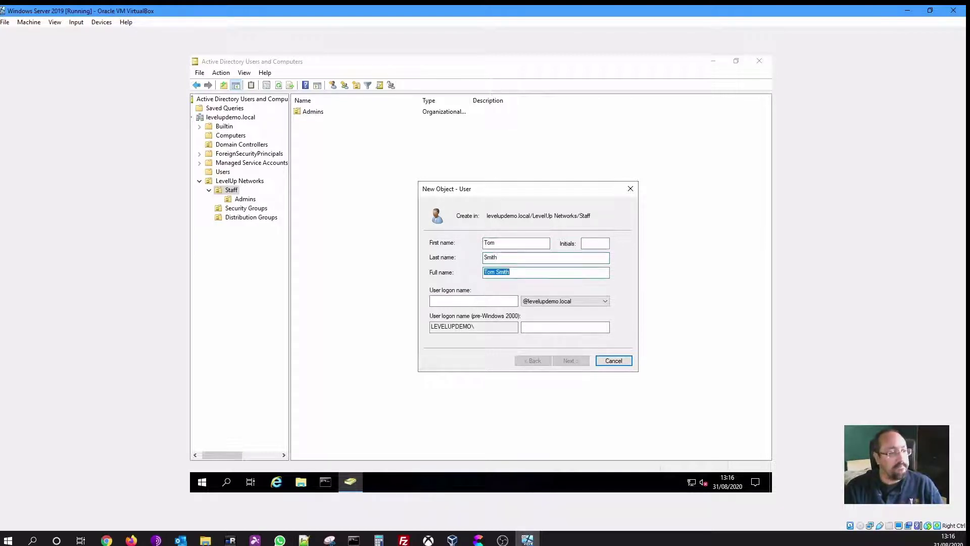
{"action": "key", "text": "Tab"}
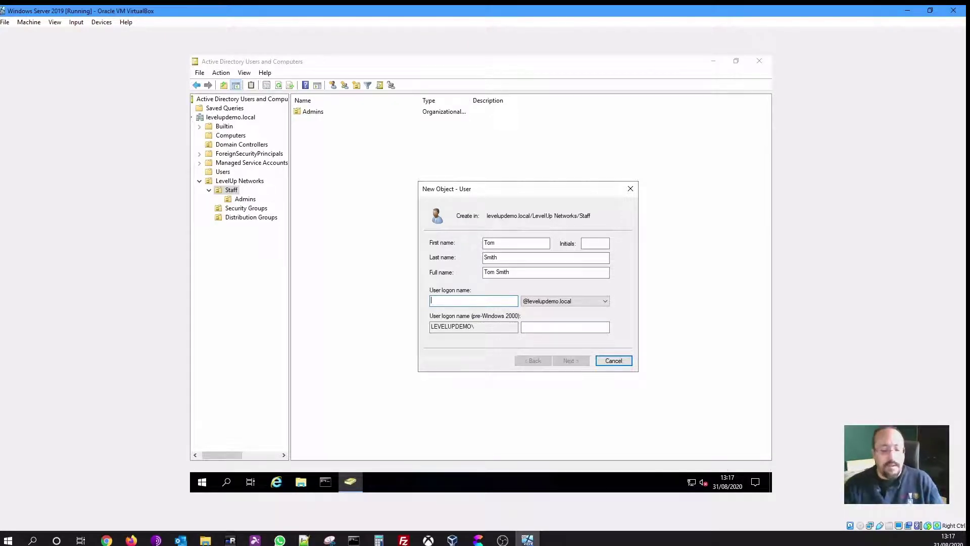
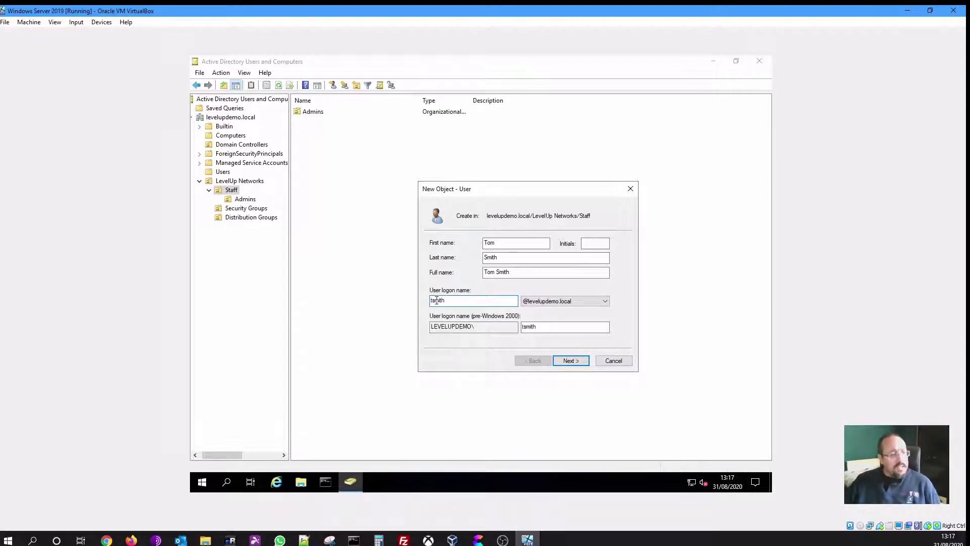
Give the new user a logon name and pre-Windows 2000 logon name, reaching the password page
{"action": "left_click", "coordinate": [550, 331]}
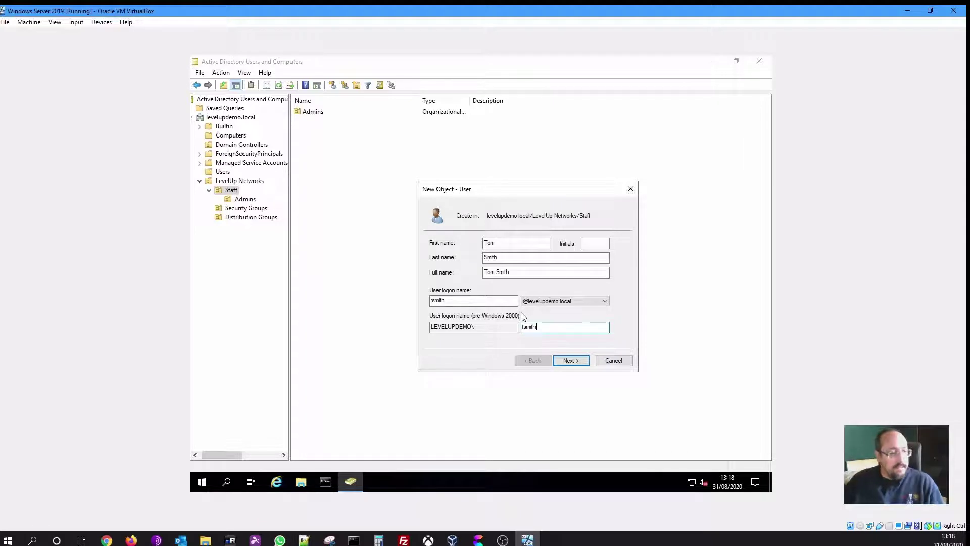
{"action": "left_click", "coordinate": [569, 361]}
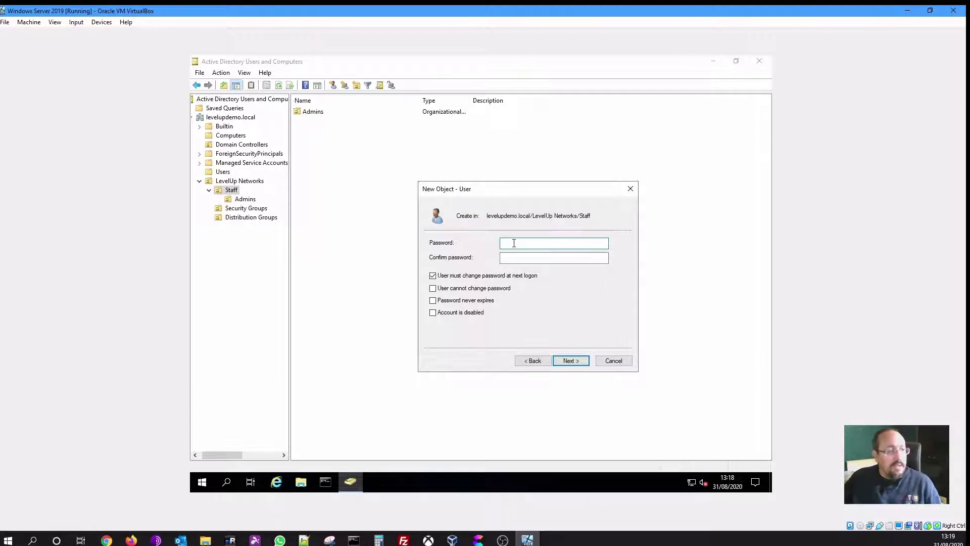
Enter and confirm the new user's password, advancing to the account summary
{"action": "type", "text": "••"}
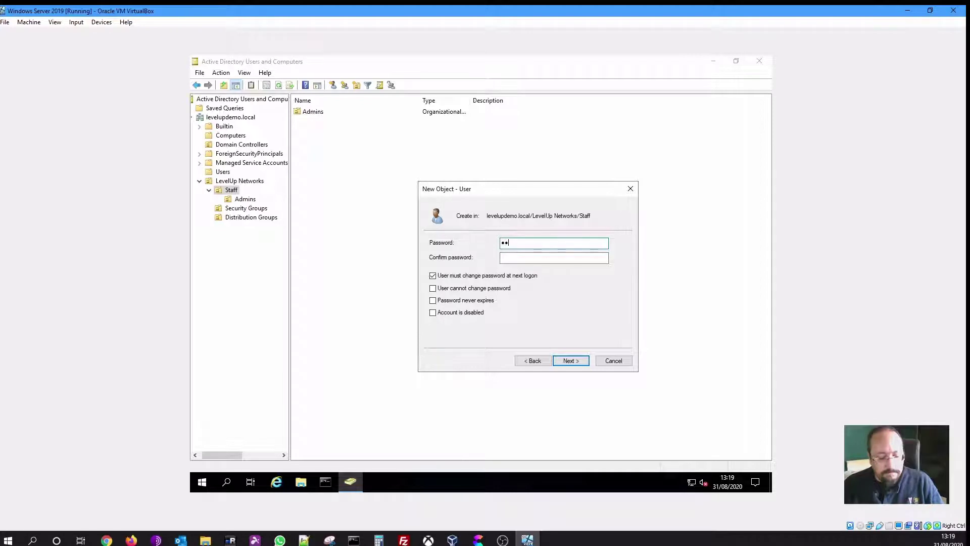
{"action": "type", "text": "•••••••"}
{"action": "key", "text": "Tab"}
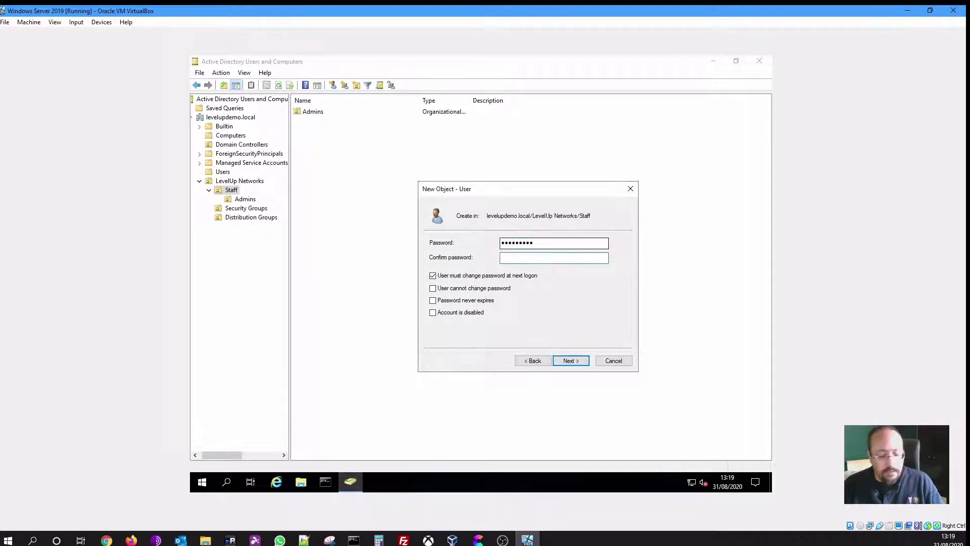
{"action": "type", "text": "•••••••••"}
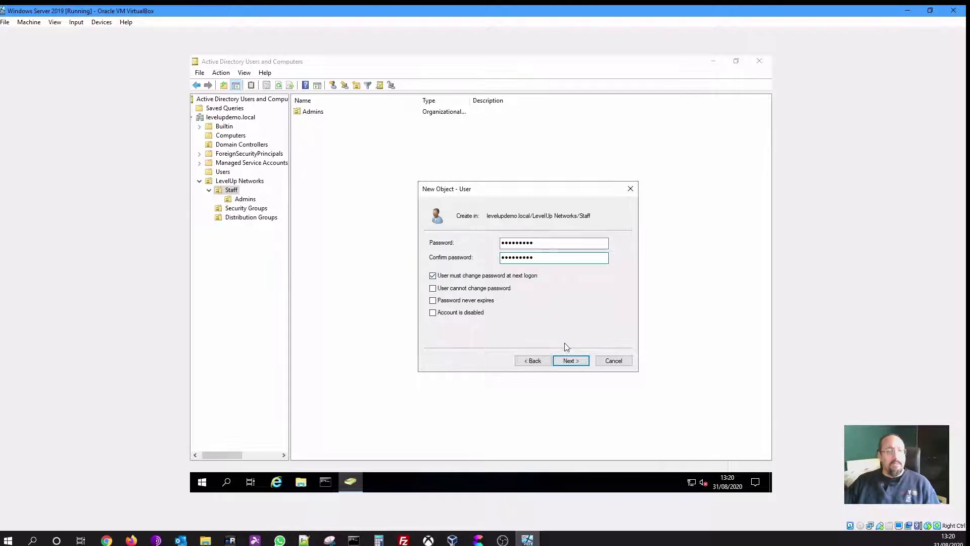
{"action": "left_click", "coordinate": [570, 362]}
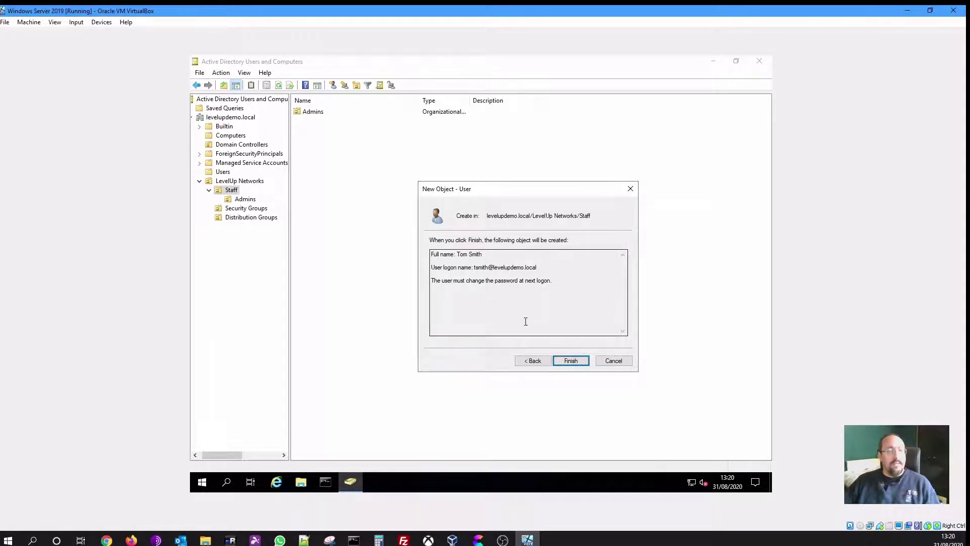
{"action": "left_click", "coordinate": [569, 362]}
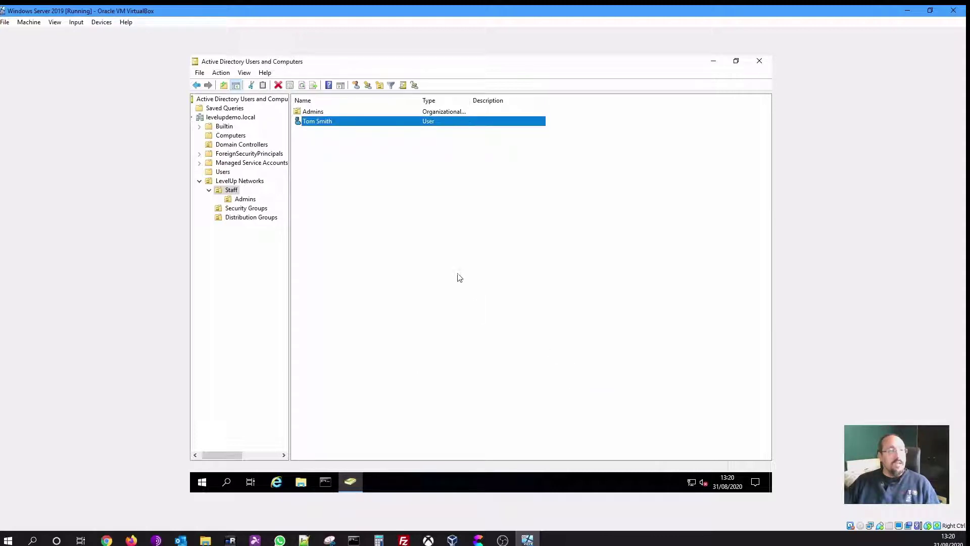
{"action": "left_click", "coordinate": [427, 216]}
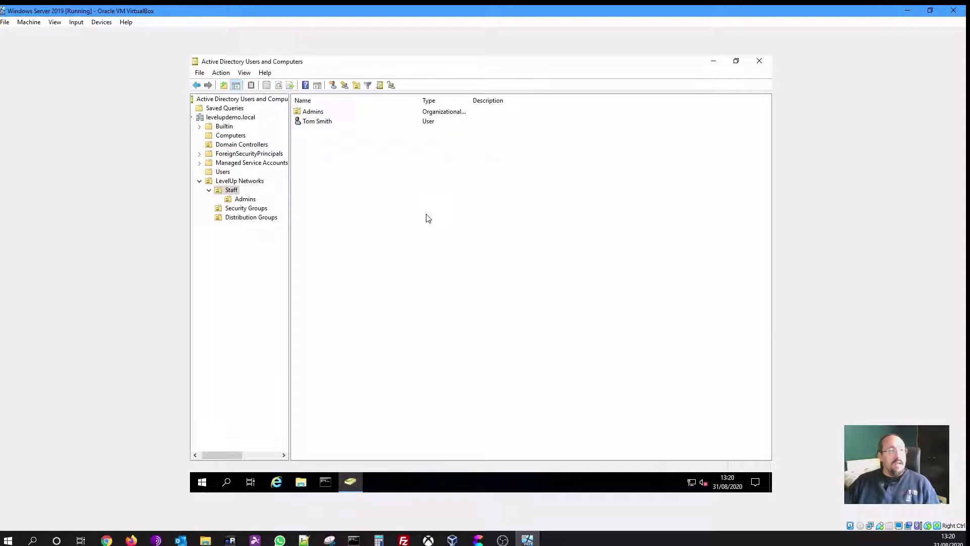
{"action": "left_click", "coordinate": [327, 127]}
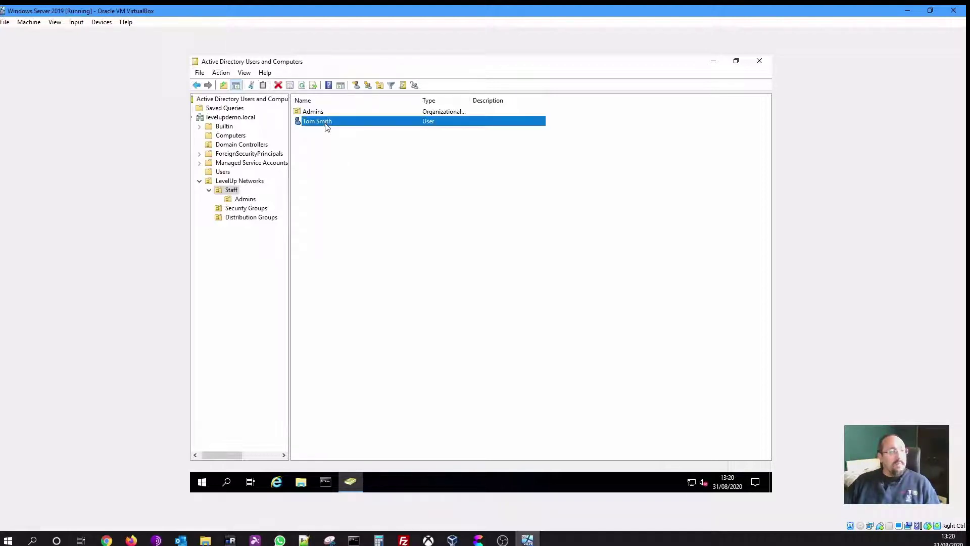
{"action": "double_click", "coordinate": [326, 127]}
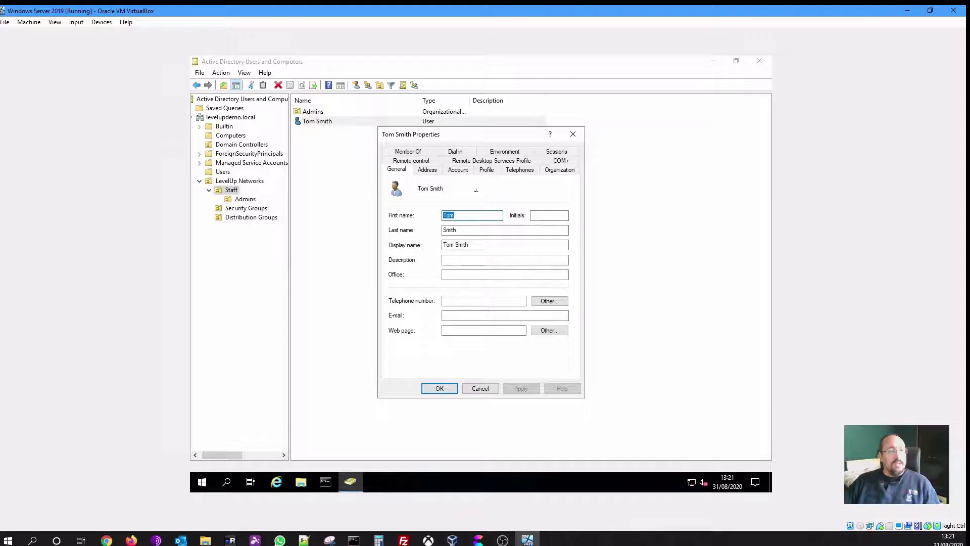
{"action": "left_click_drag", "start_coordinate": [470, 138], "coordinate": [513, 162]}
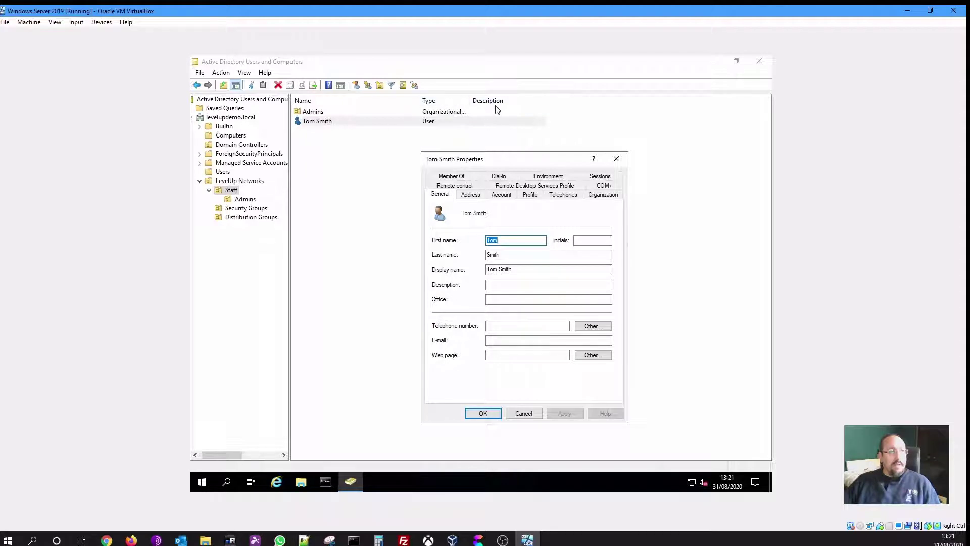
{"action": "left_click", "coordinate": [510, 284]}
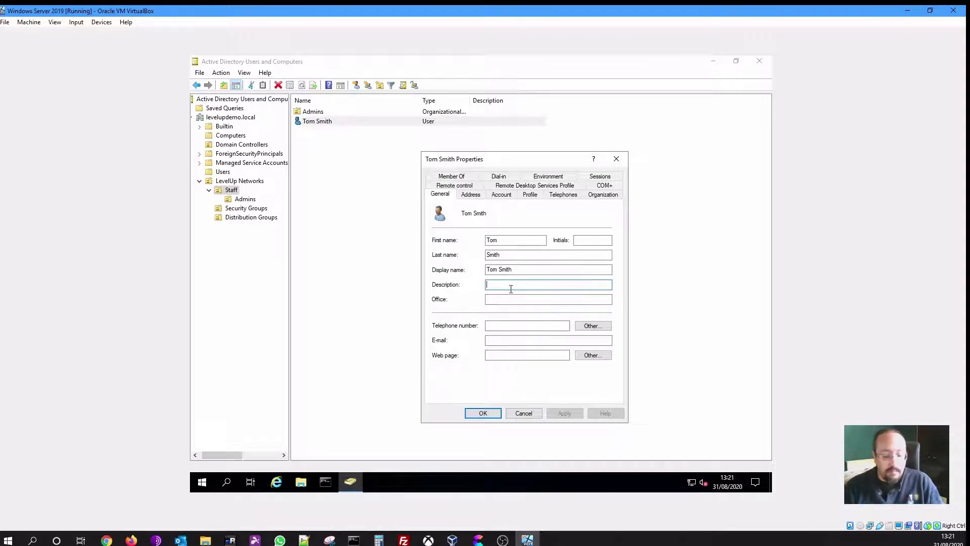
{"action": "type", "text": "Mar"}
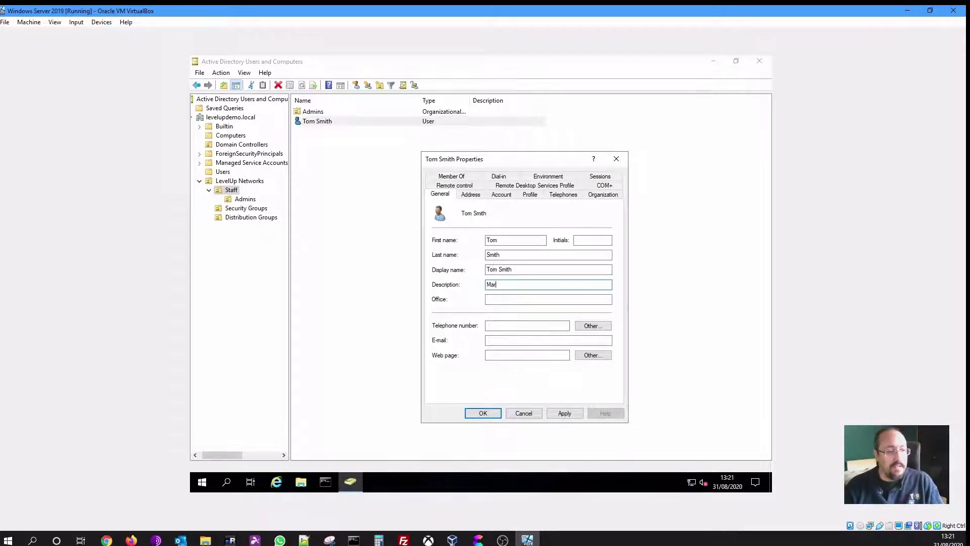
{"action": "type", "text": "keting Exe"}
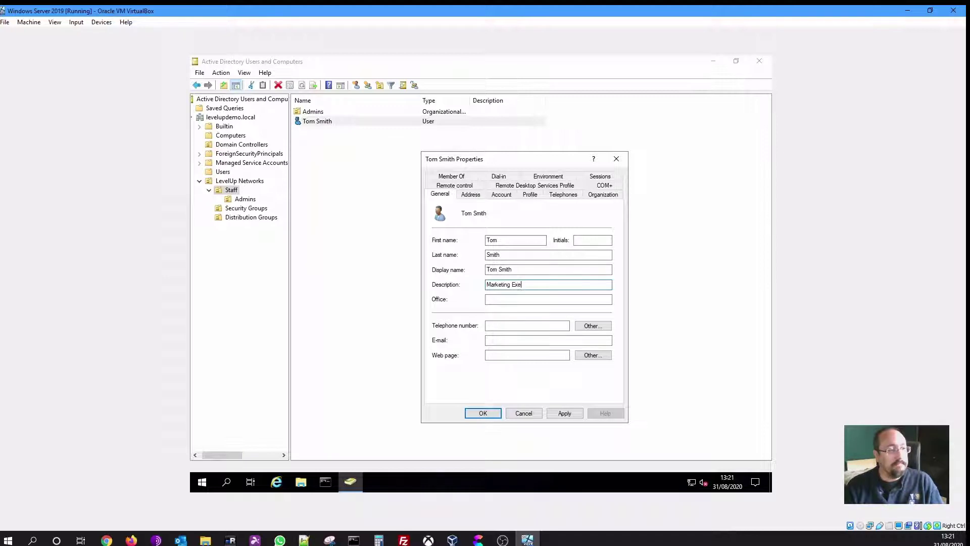
{"action": "type", "text": "cutive"}
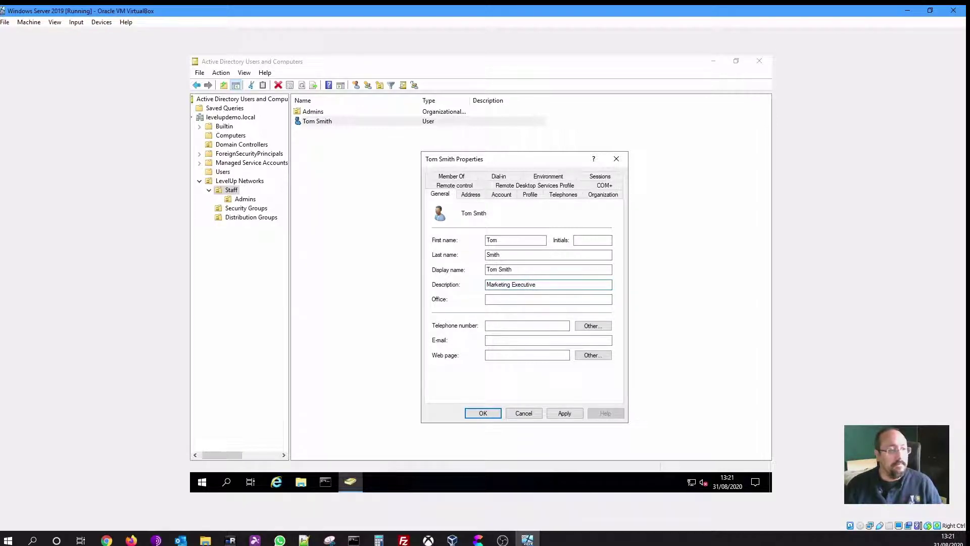
{"action": "key", "text": "Tab"}
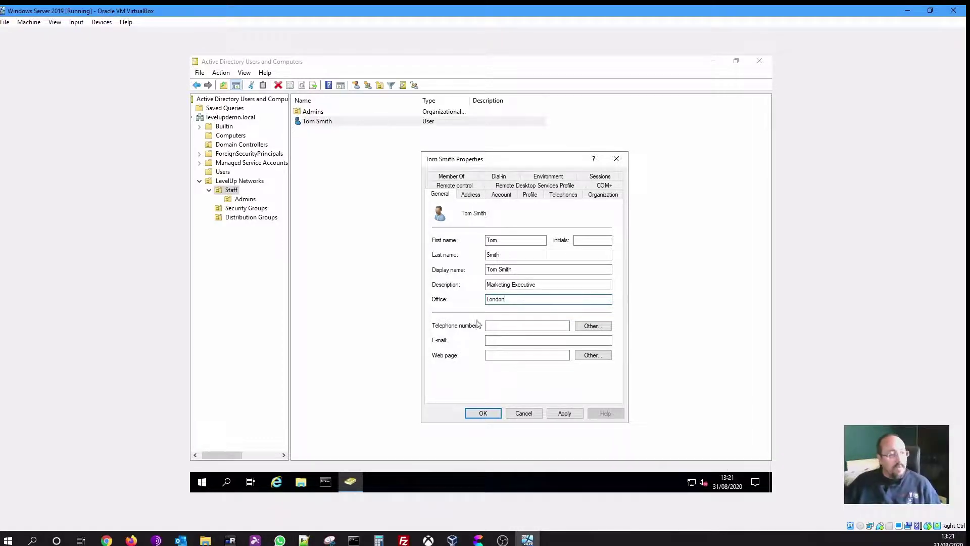
{"action": "left_click", "coordinate": [494, 326]}
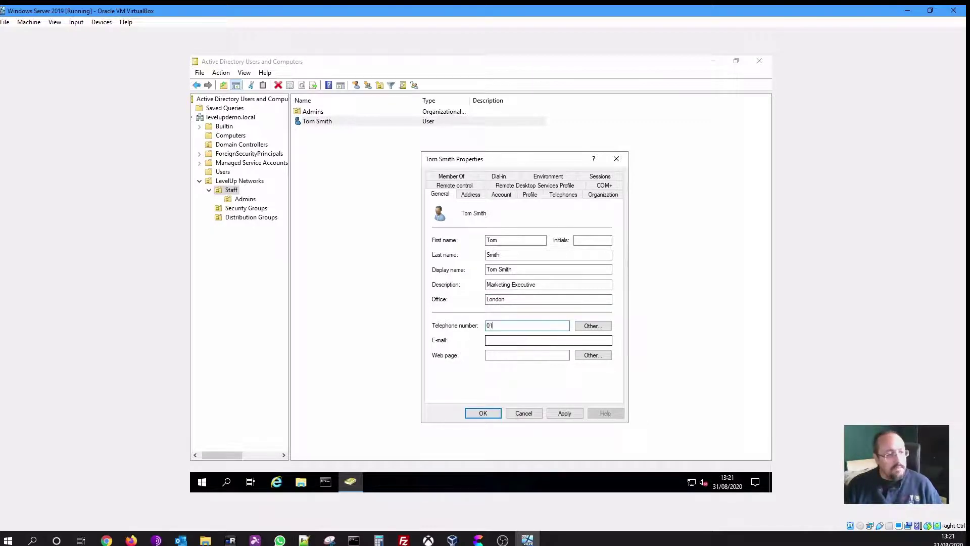
{"action": "type", "text": "0123 4567"}
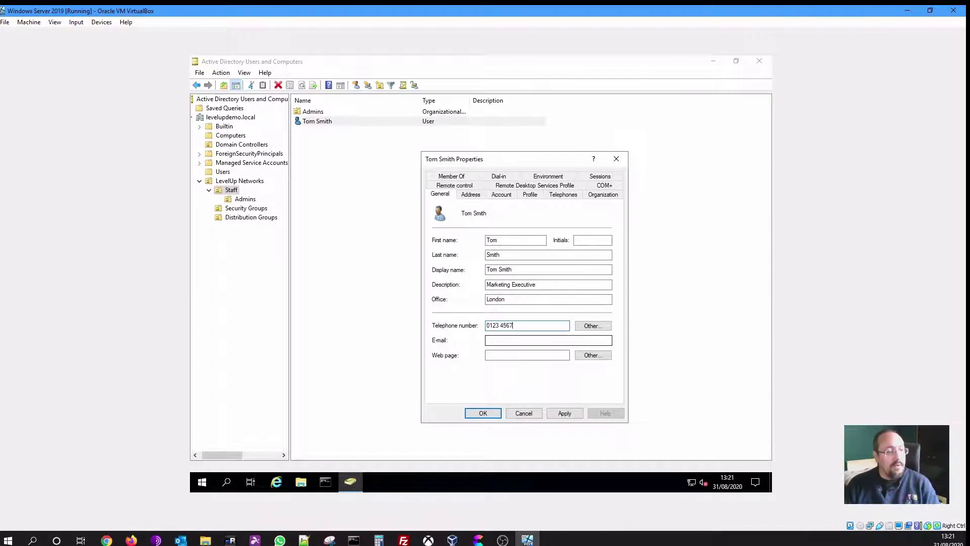
{"action": "type", "text": "890"}
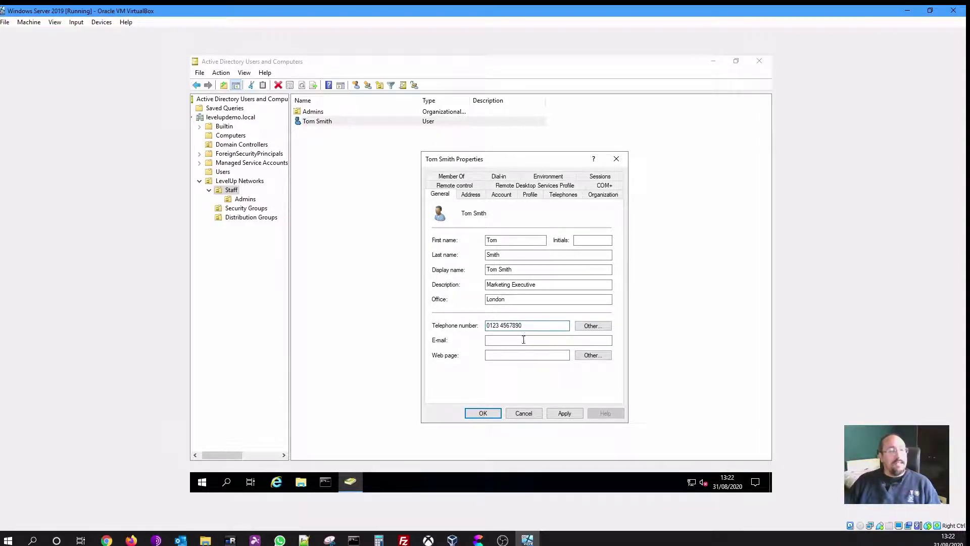
{"action": "left_click", "coordinate": [478, 196]}
{"action": "left_click", "coordinate": [508, 215]}
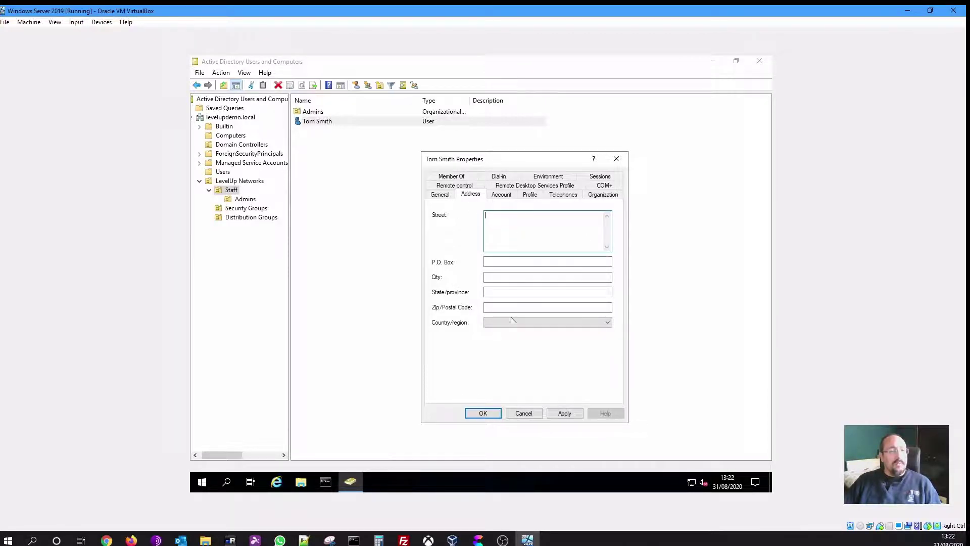
{"action": "left_click", "coordinate": [446, 196]}
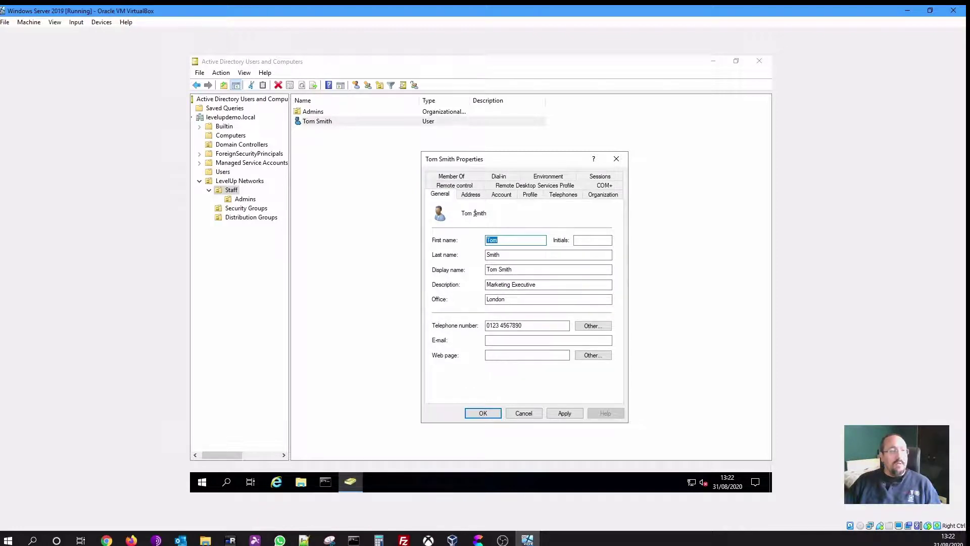
{"action": "left_click", "coordinate": [475, 197]}
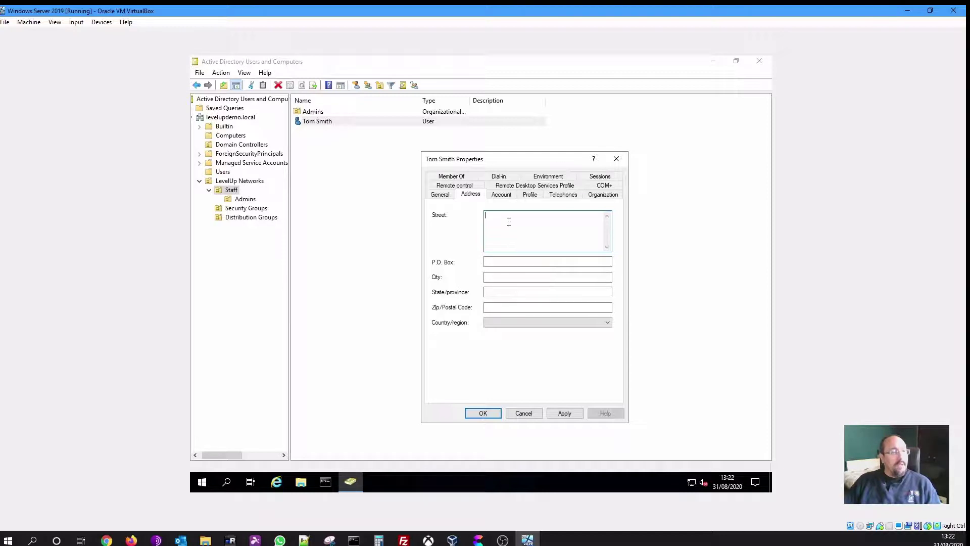
{"action": "left_click", "coordinate": [509, 196]}
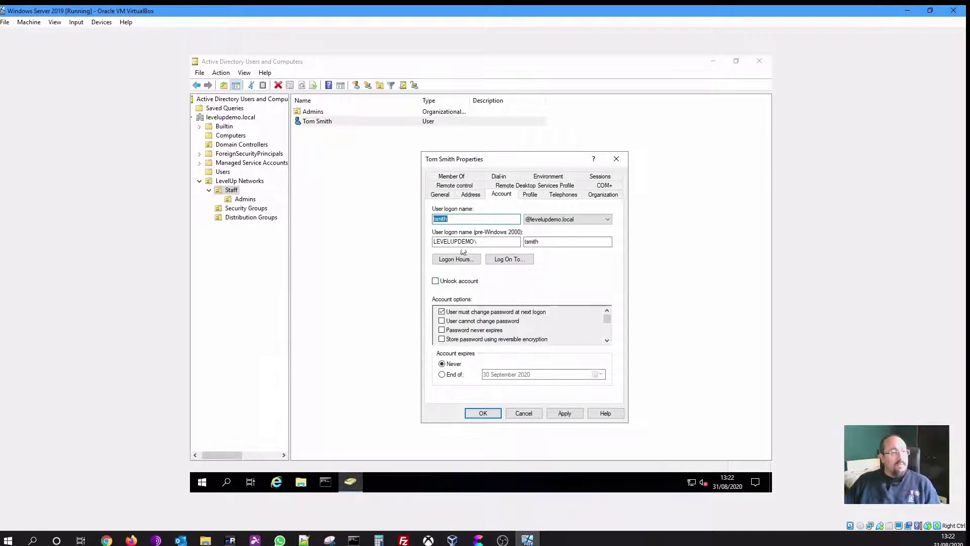
{"action": "left_click", "coordinate": [471, 222]}
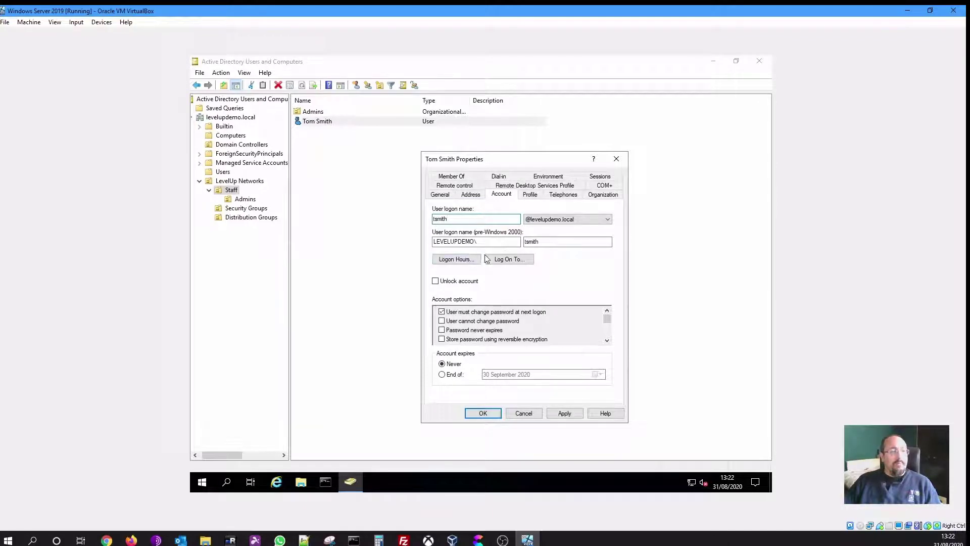
{"action": "left_click", "coordinate": [452, 263]}
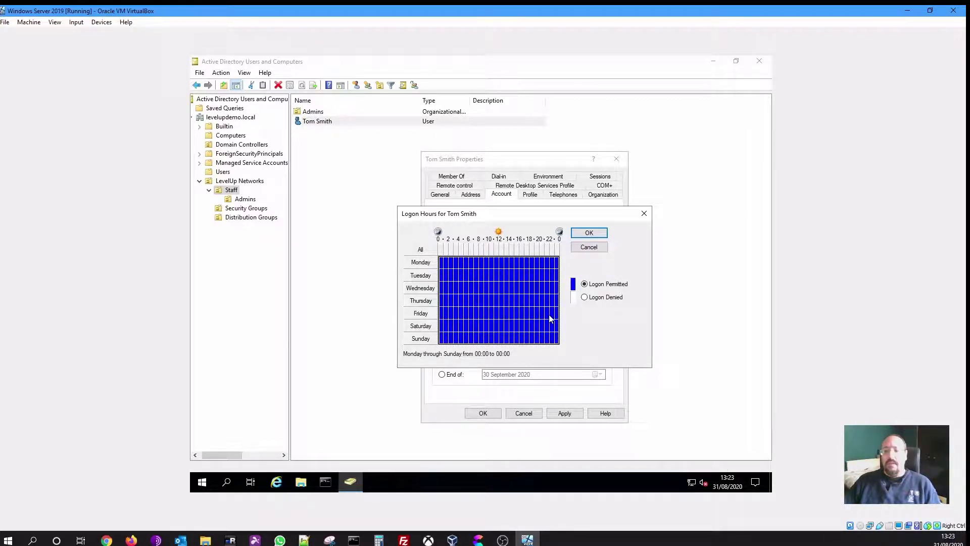
{"action": "left_click", "coordinate": [586, 249]}
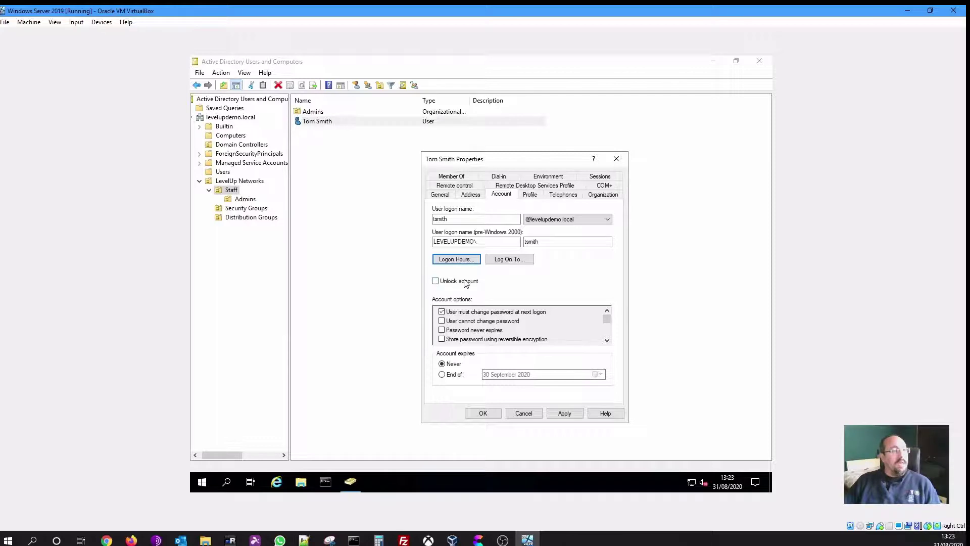
{"action": "left_click", "coordinate": [607, 341]}
{"action": "left_click", "coordinate": [607, 341]}
{"action": "left_click", "coordinate": [607, 341]}
{"action": "left_click", "coordinate": [607, 341]}
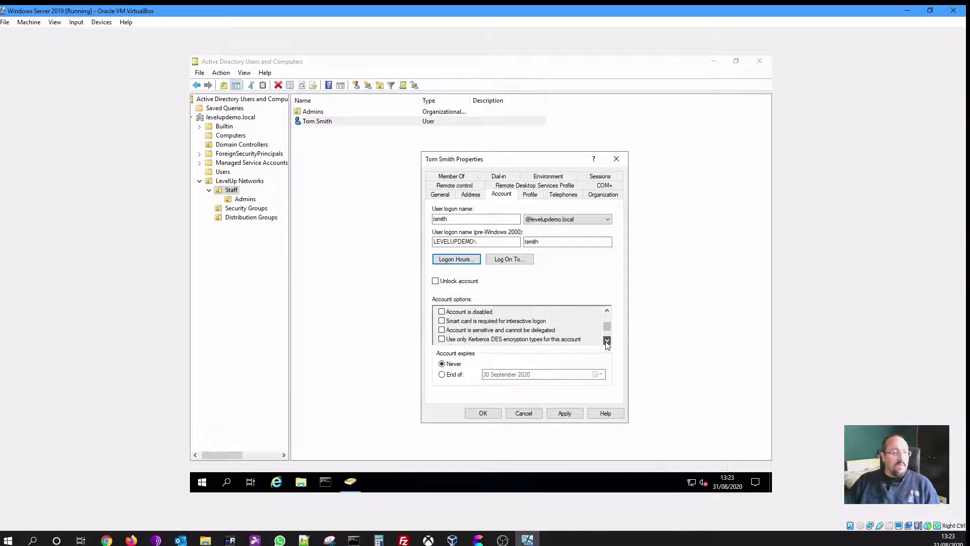
{"action": "left_click", "coordinate": [607, 341]}
{"action": "left_click", "coordinate": [607, 341]}
{"action": "left_click", "coordinate": [607, 341]}
{"action": "left_click_drag", "start_coordinate": [608, 338], "coordinate": [606, 316]}
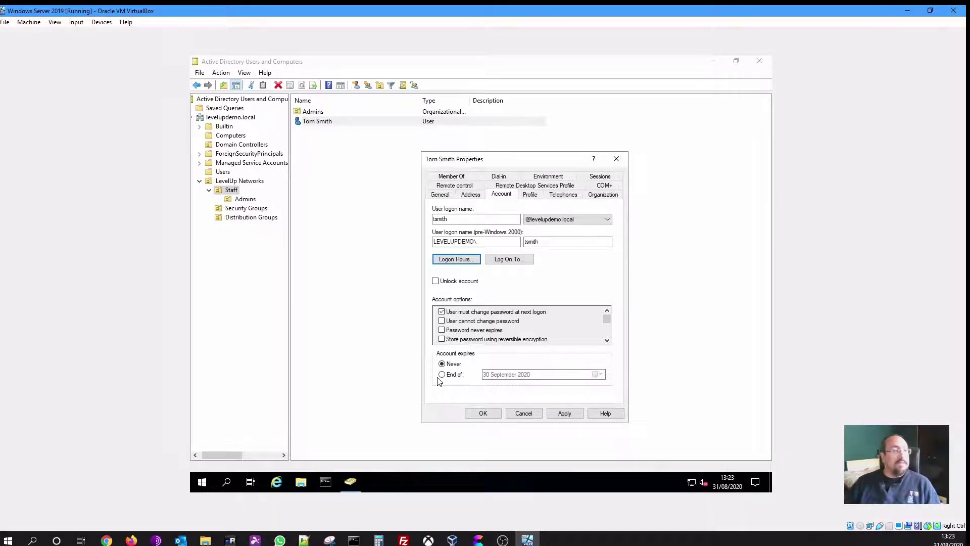
{"action": "left_click", "coordinate": [530, 197]}
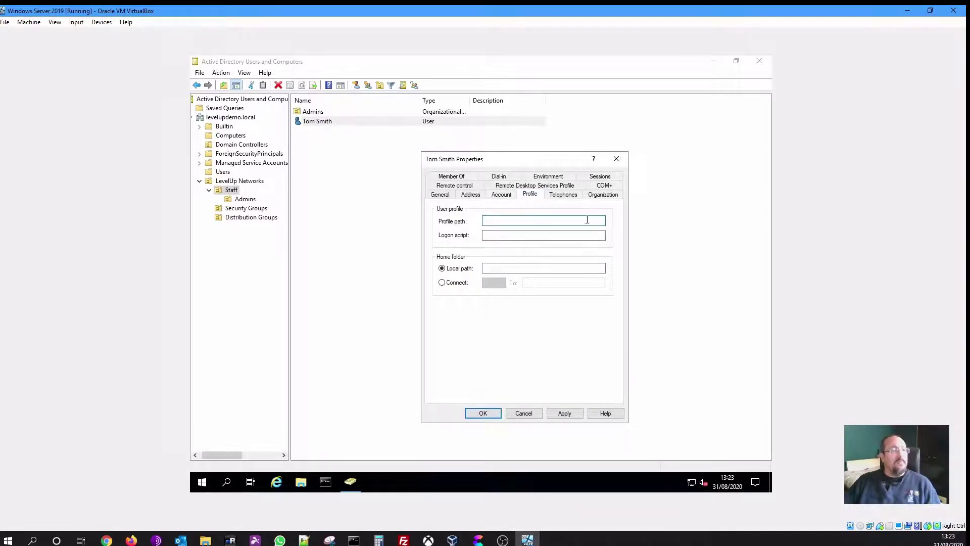
{"action": "left_click", "coordinate": [569, 195]}
{"action": "left_click", "coordinate": [606, 196]}
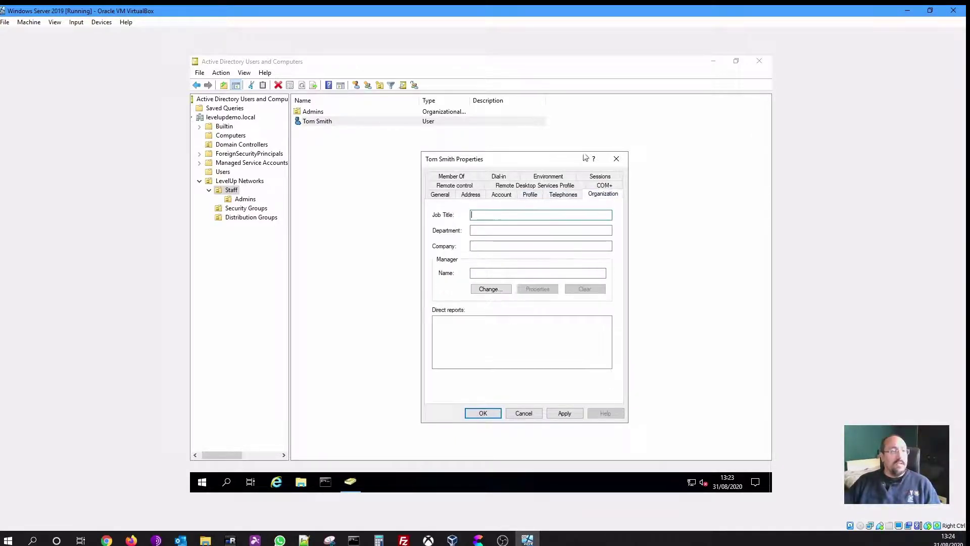
{"action": "left_click", "coordinate": [447, 197]}
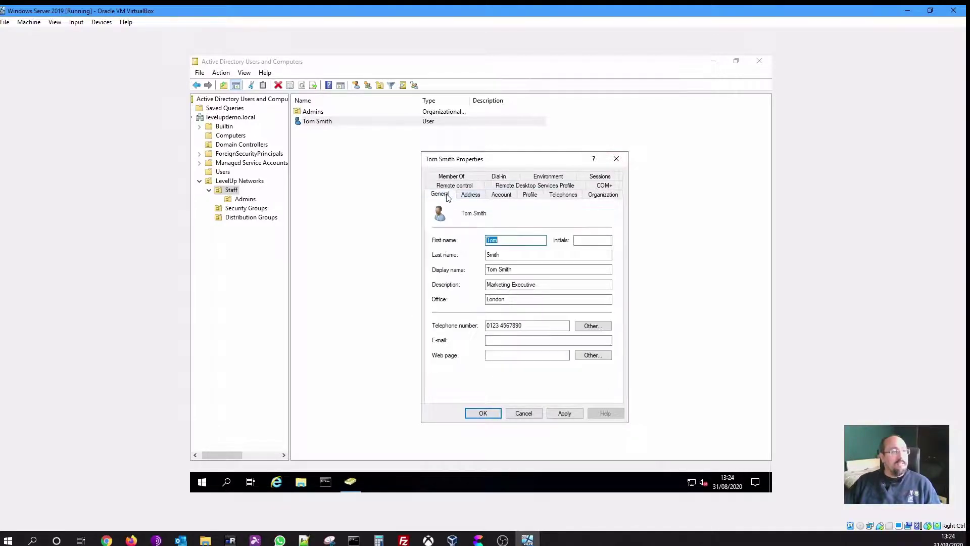
{"action": "left_click", "coordinate": [482, 413]}
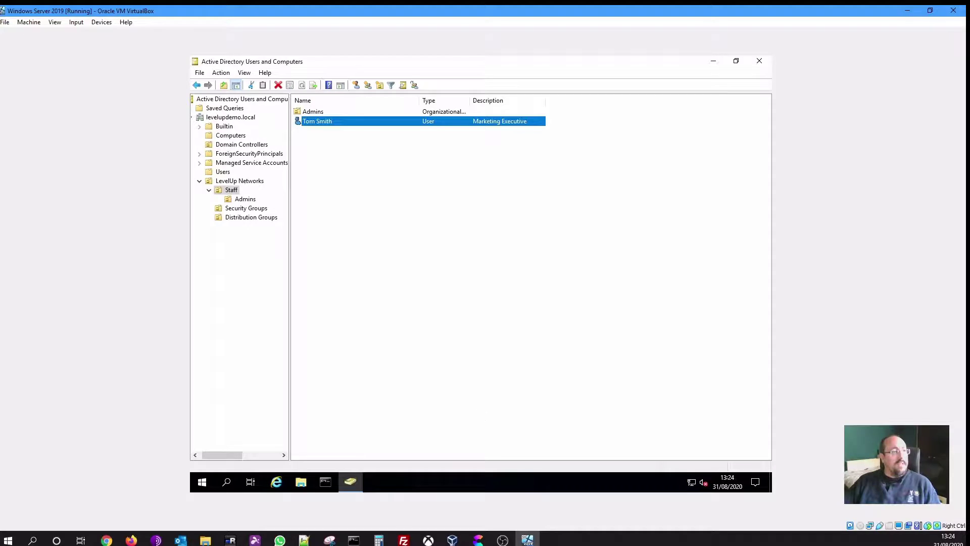
{"action": "left_click", "coordinate": [488, 143]}
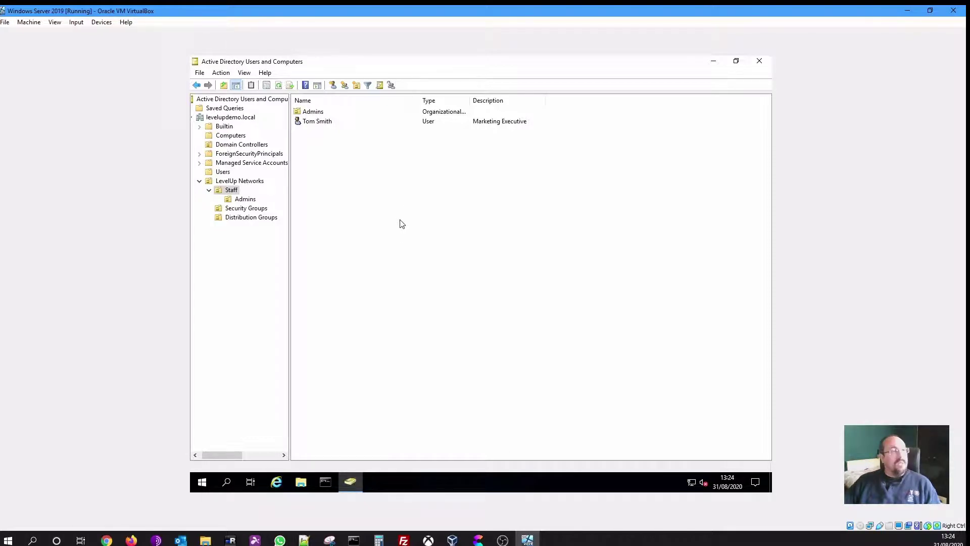
{"action": "right_click", "coordinate": [347, 184]}
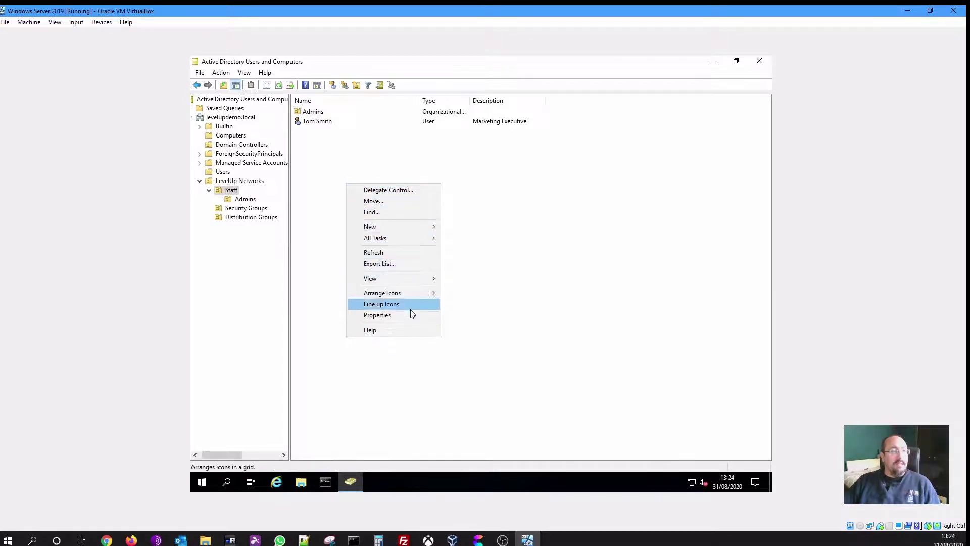
{"action": "mouse_move", "coordinate": [418, 230]}
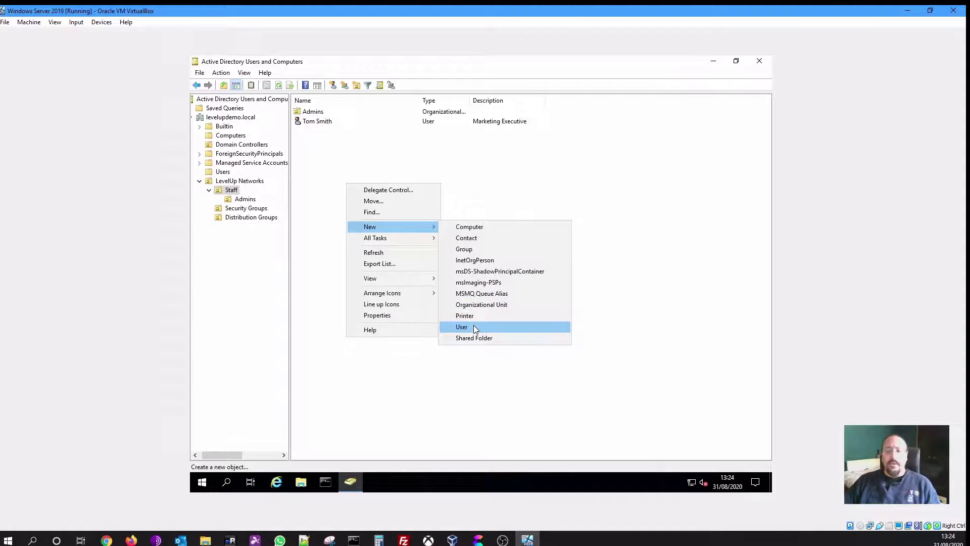
{"action": "left_click", "coordinate": [644, 301]}
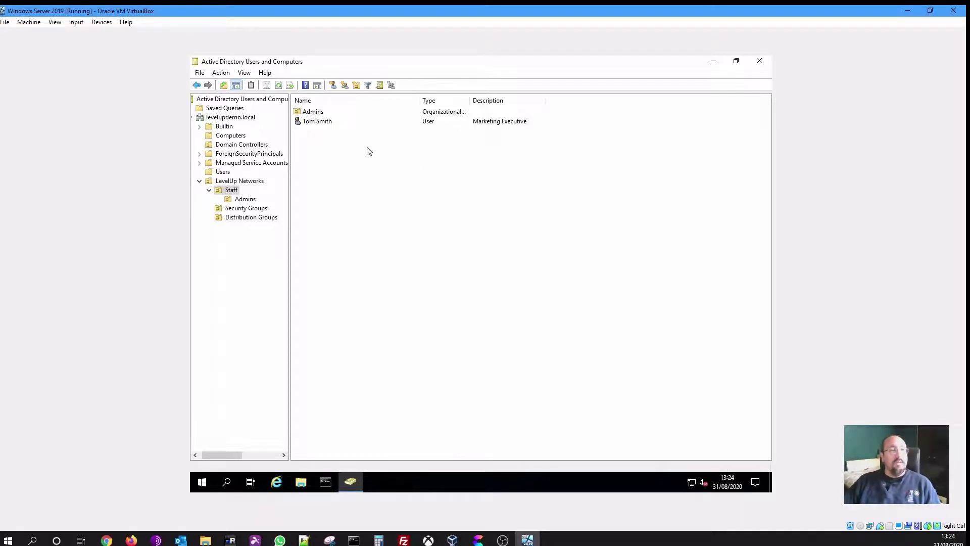
{"action": "right_click", "coordinate": [322, 123]}
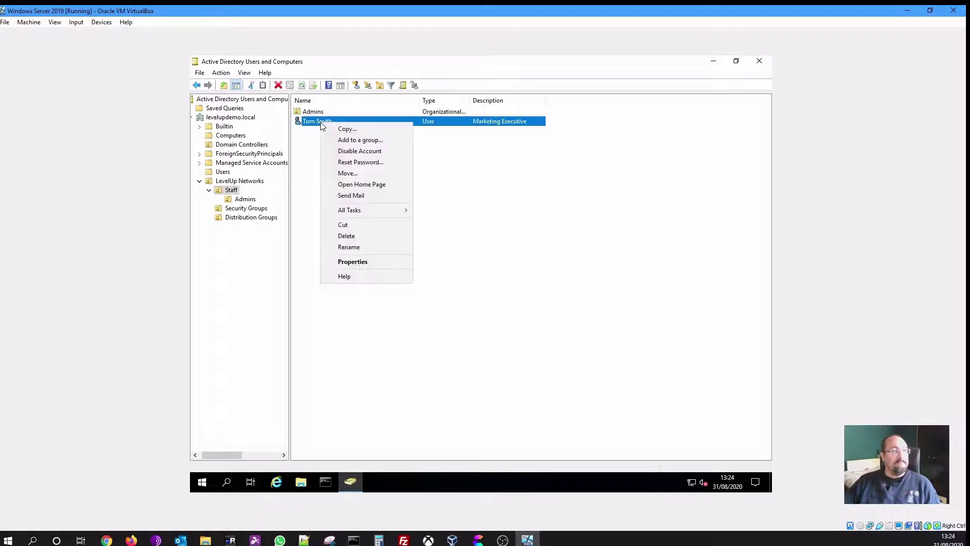
{"action": "left_click", "coordinate": [379, 131]}
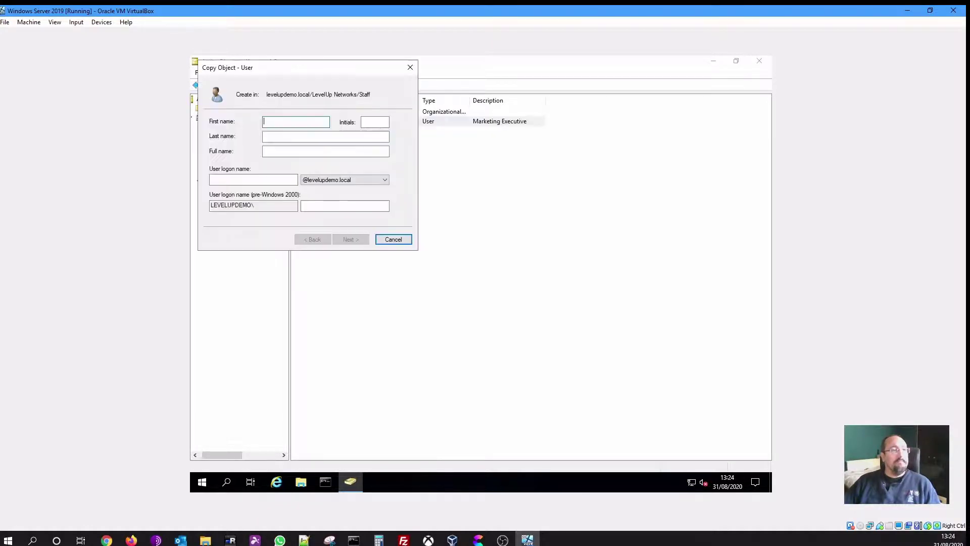
{"action": "left_click_drag", "start_coordinate": [339, 92], "coordinate": [454, 152]}
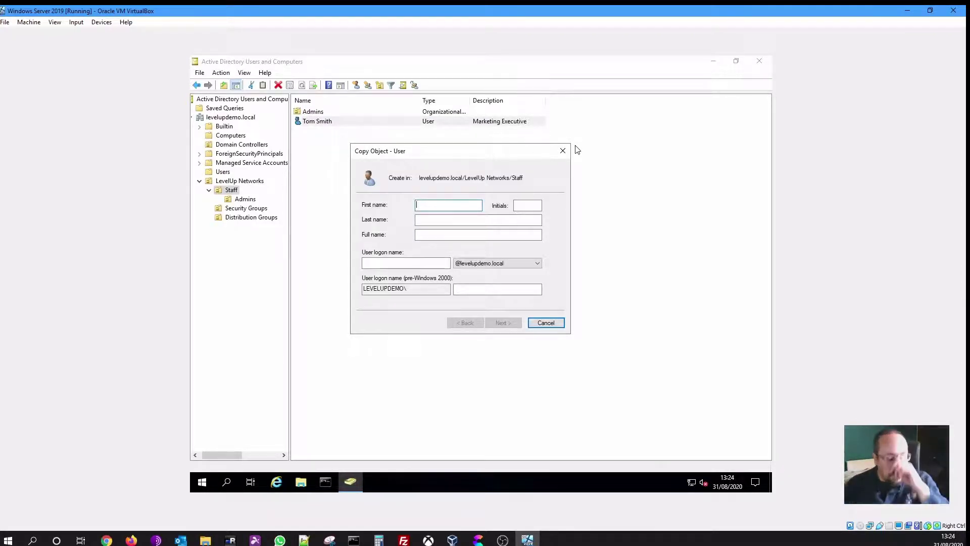
{"action": "type", "text": "JAC"}
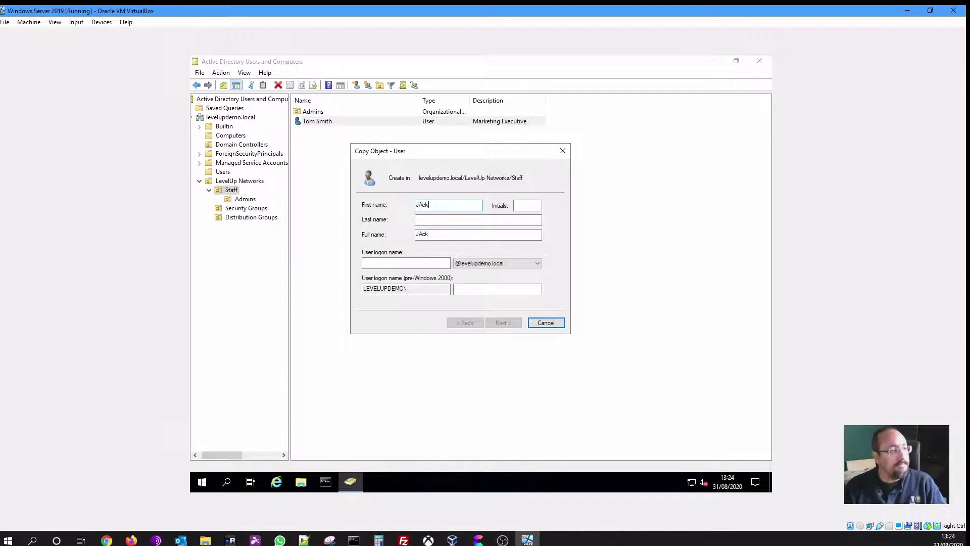
{"action": "key", "text": "BackSpace"}
{"action": "key", "text": "BackSpace"}
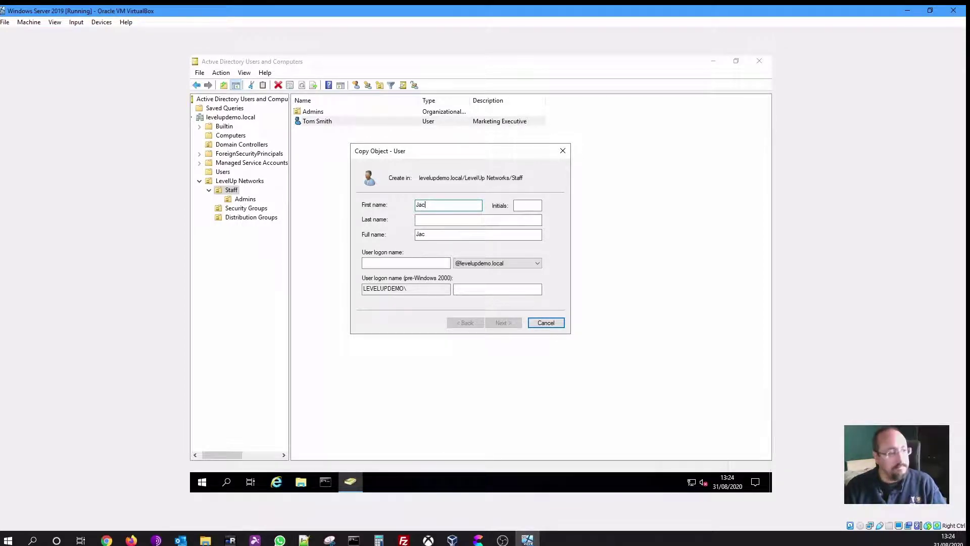
{"action": "key", "text": "Tab"}
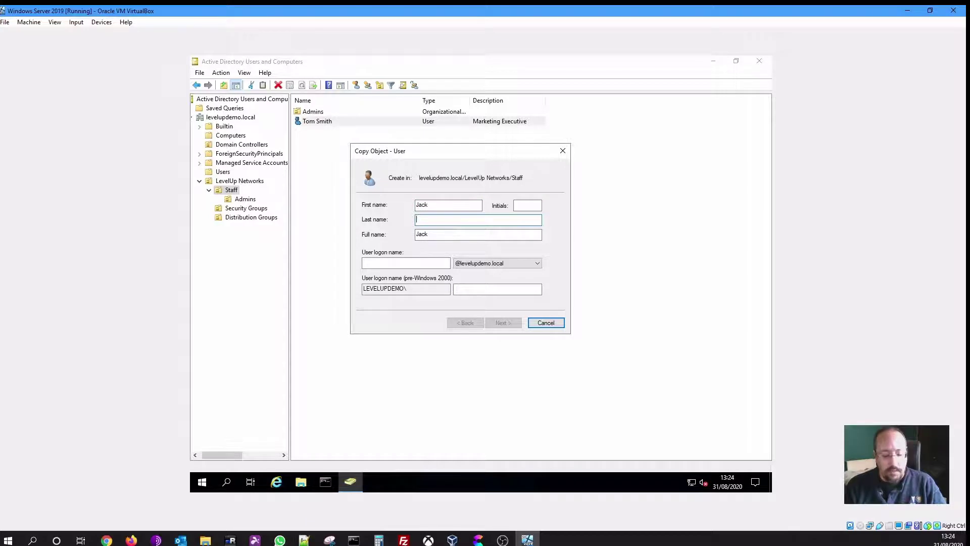
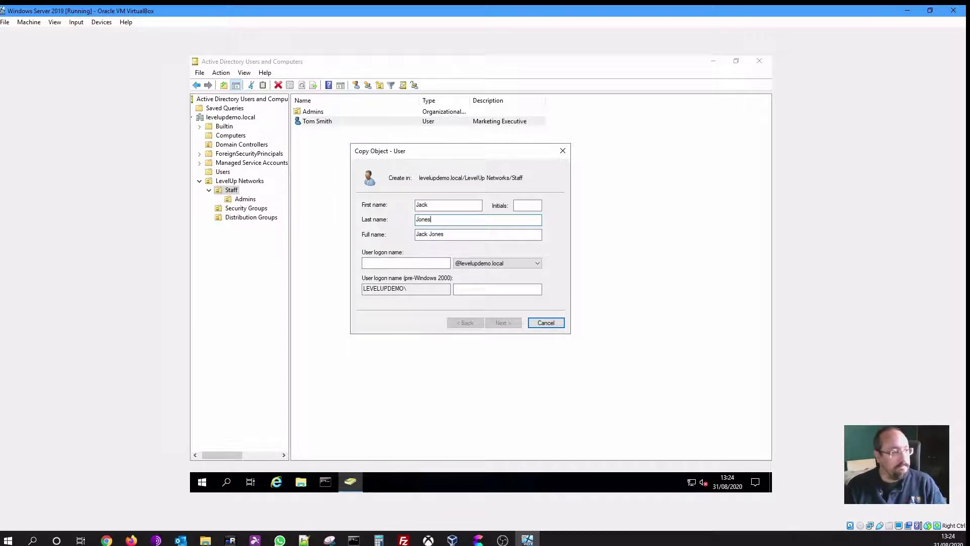
{"action": "key", "text": "Tab"}
{"action": "key", "text": "Tab"}
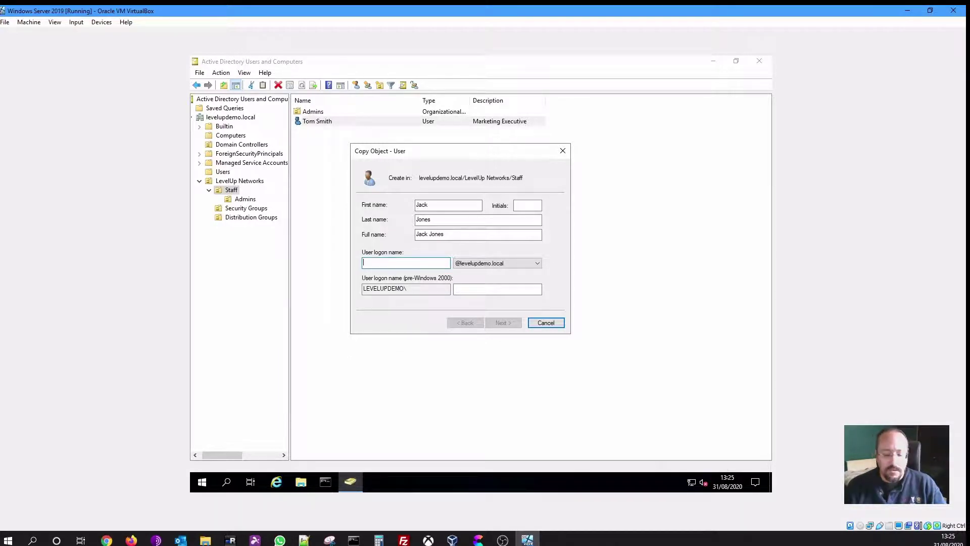
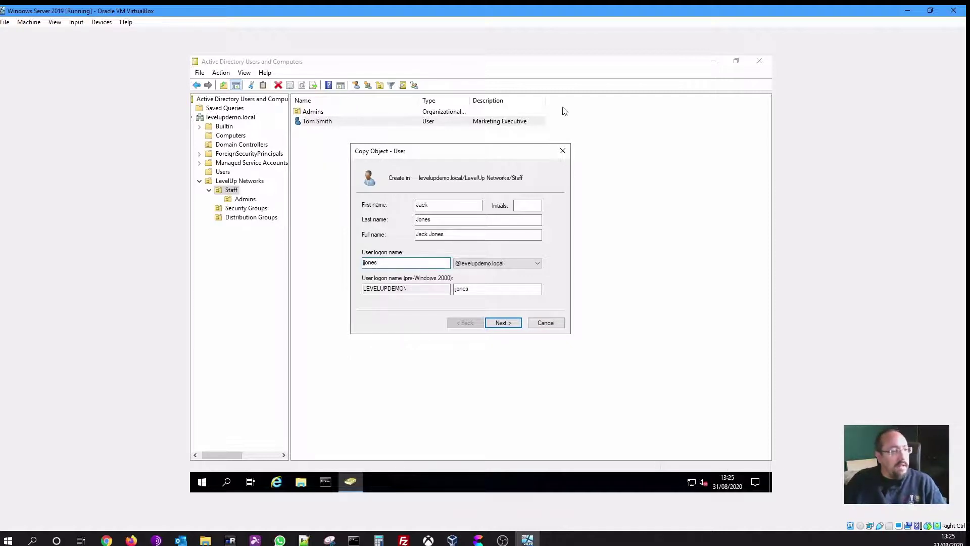
{"action": "left_click", "coordinate": [502, 322]}
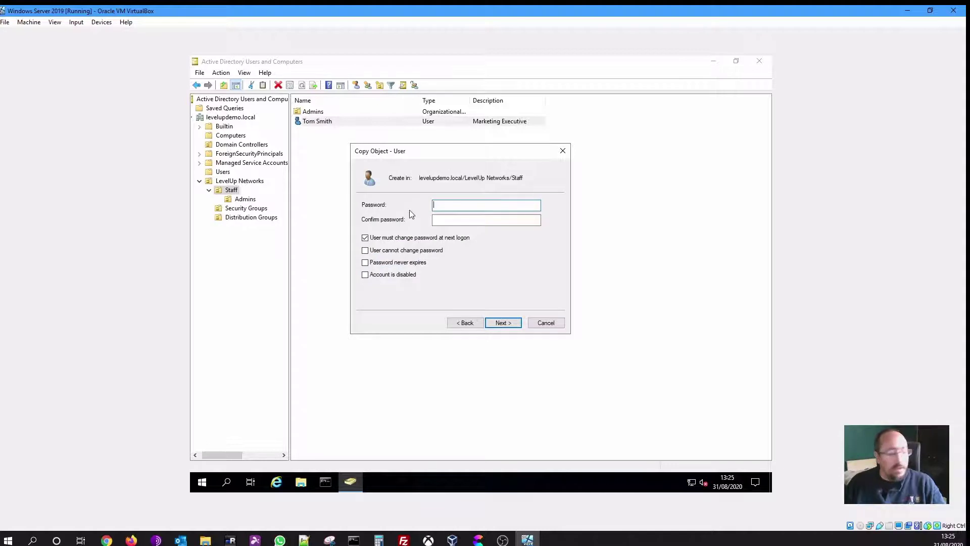
{"action": "type", "text": "••••••"}
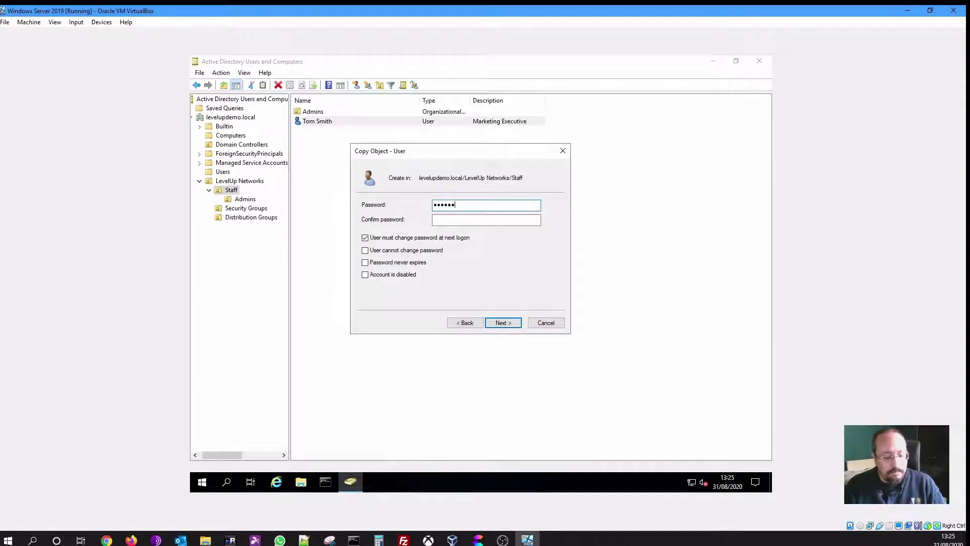
{"action": "type", "text": "••"}
{"action": "key", "text": "Tab"}
{"action": "type", "text": "••"}
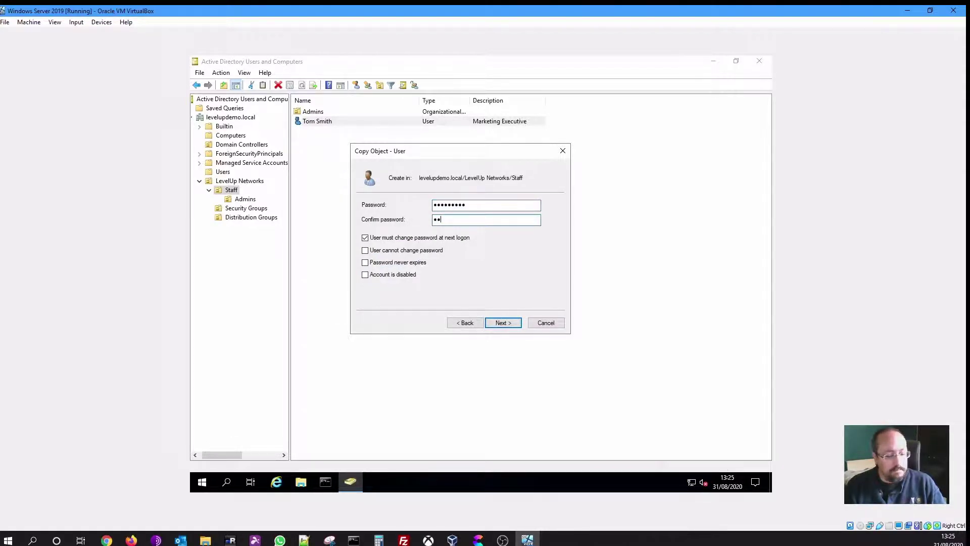
{"action": "type", "text": "•••••••"}
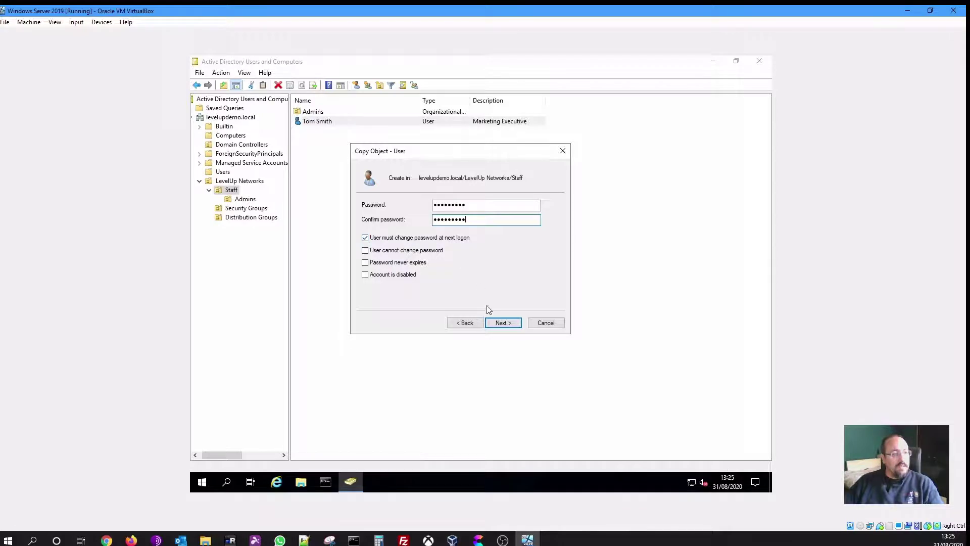
{"action": "left_click", "coordinate": [505, 326]}
{"action": "left_click", "coordinate": [503, 323]}
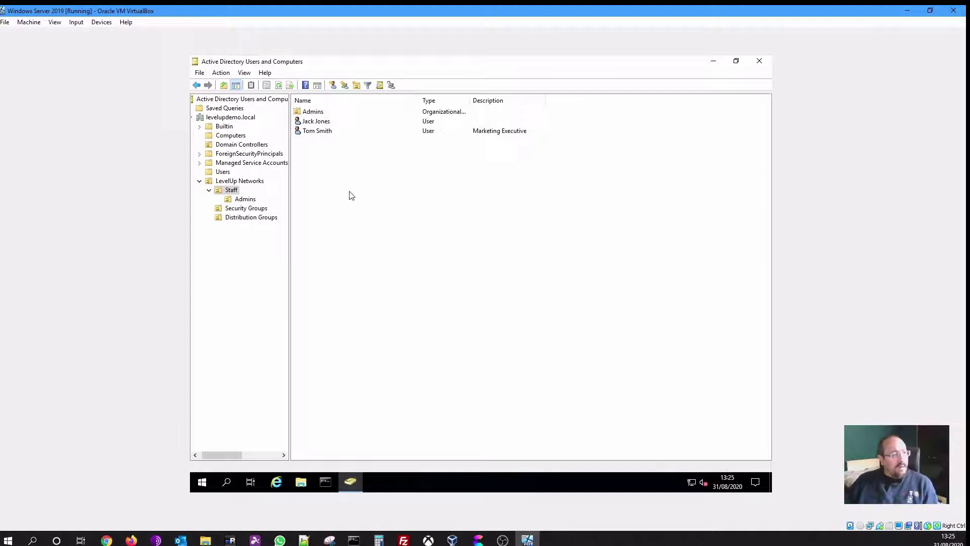
{"action": "double_click", "coordinate": [325, 132]}
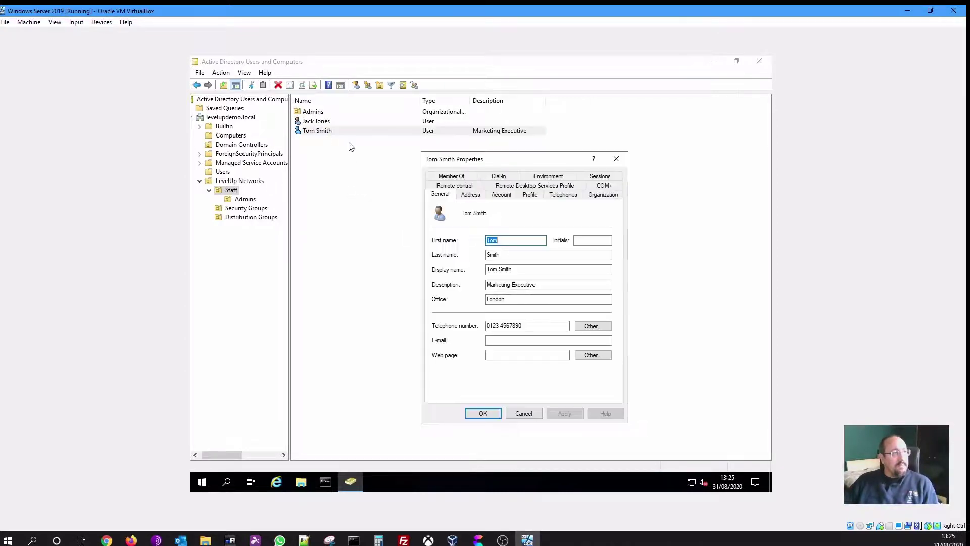
{"action": "double_click", "coordinate": [322, 125]}
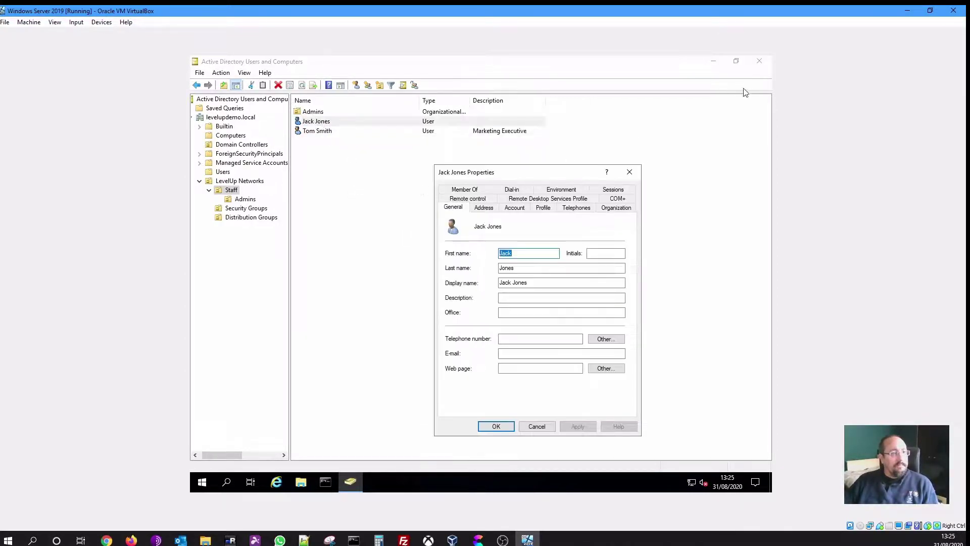
{"action": "left_click", "coordinate": [713, 61]}
{"action": "left_click_drag", "start_coordinate": [520, 159], "coordinate": [328, 158]}
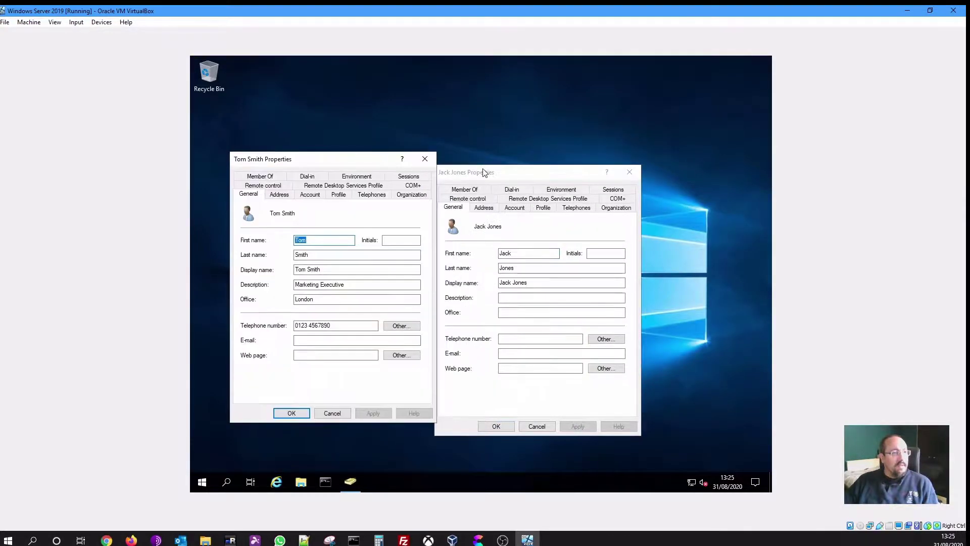
{"action": "left_click_drag", "start_coordinate": [484, 171], "coordinate": [508, 164]}
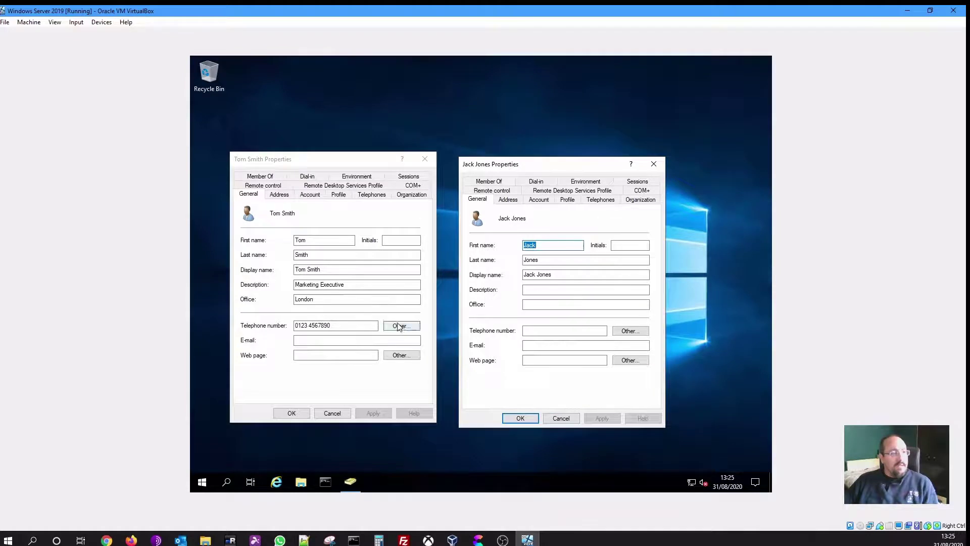
{"action": "left_click", "coordinate": [344, 284]}
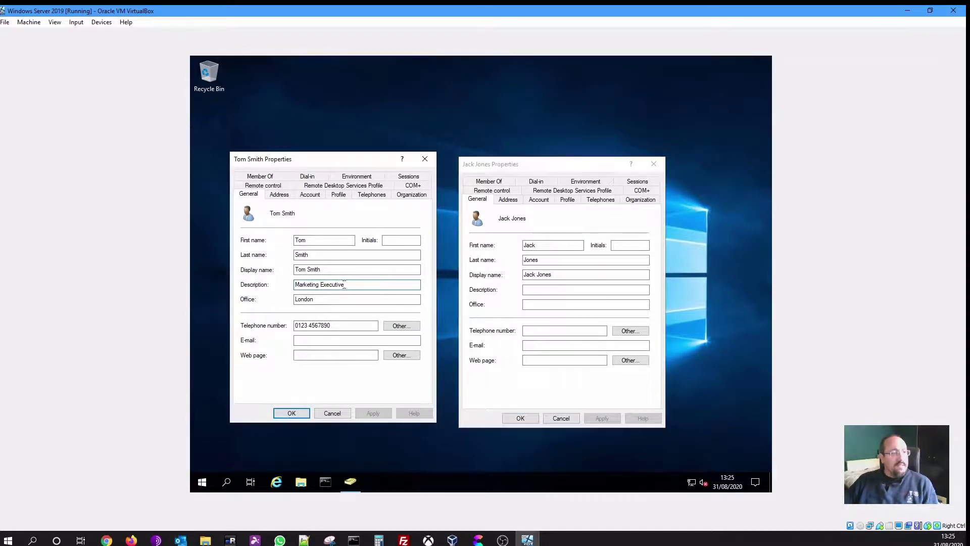
{"action": "left_click", "coordinate": [340, 325]}
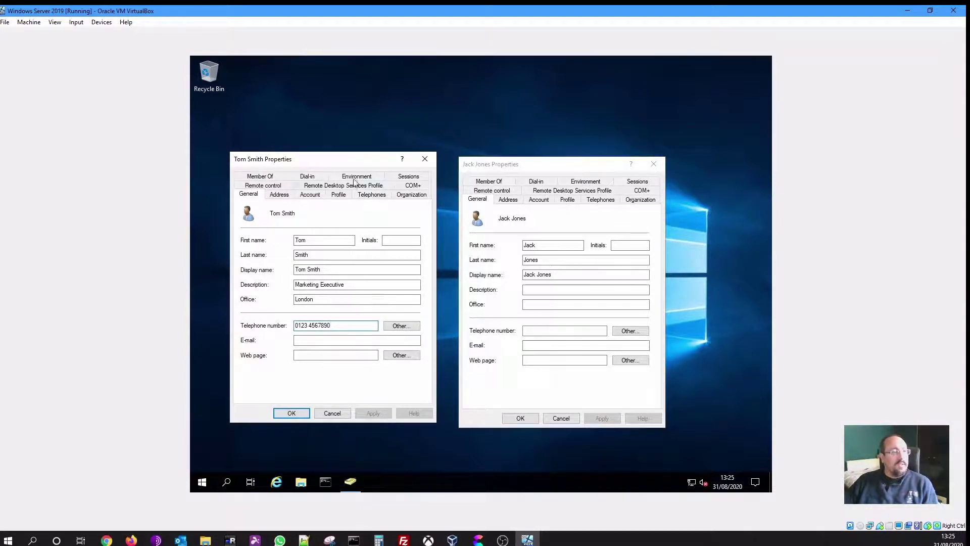
Compare both users' Member Of groups, cancel both dialogs and restore the console
{"action": "left_click", "coordinate": [259, 177]}
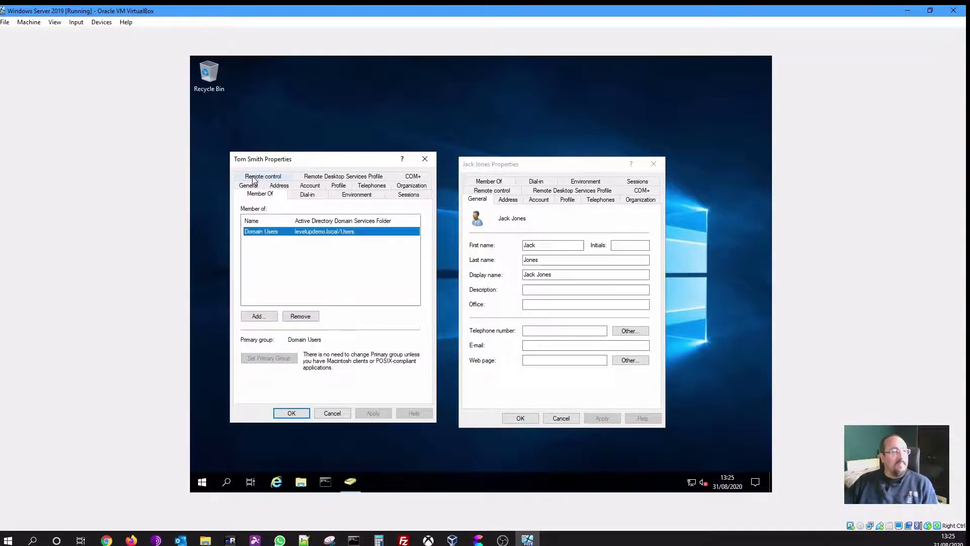
{"action": "left_click", "coordinate": [503, 182]}
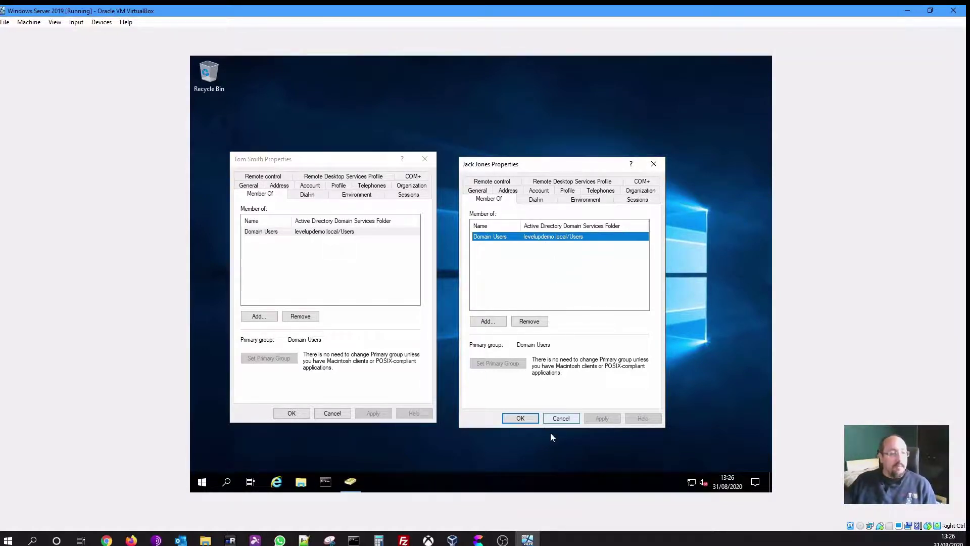
{"action": "left_click", "coordinate": [560, 418]}
{"action": "left_click", "coordinate": [332, 412]}
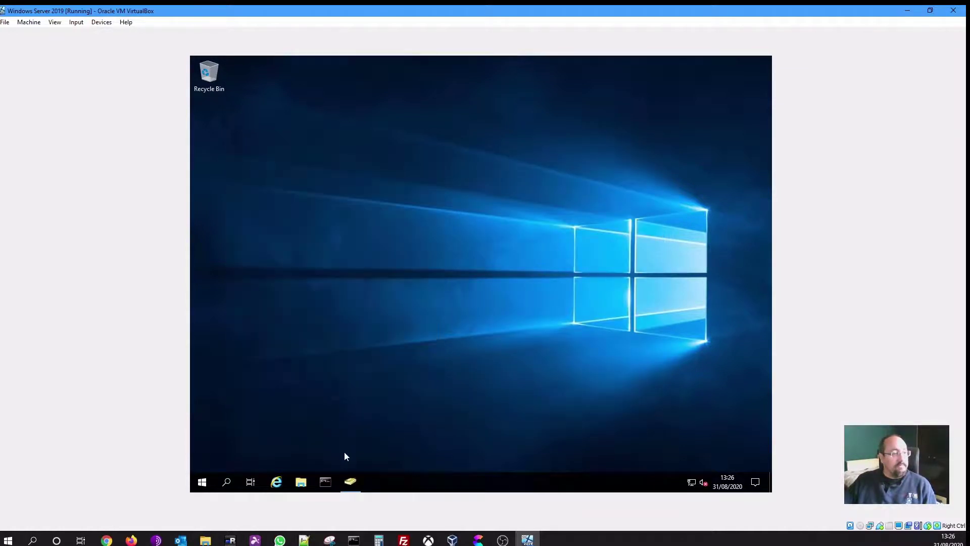
{"action": "left_click", "coordinate": [348, 486]}
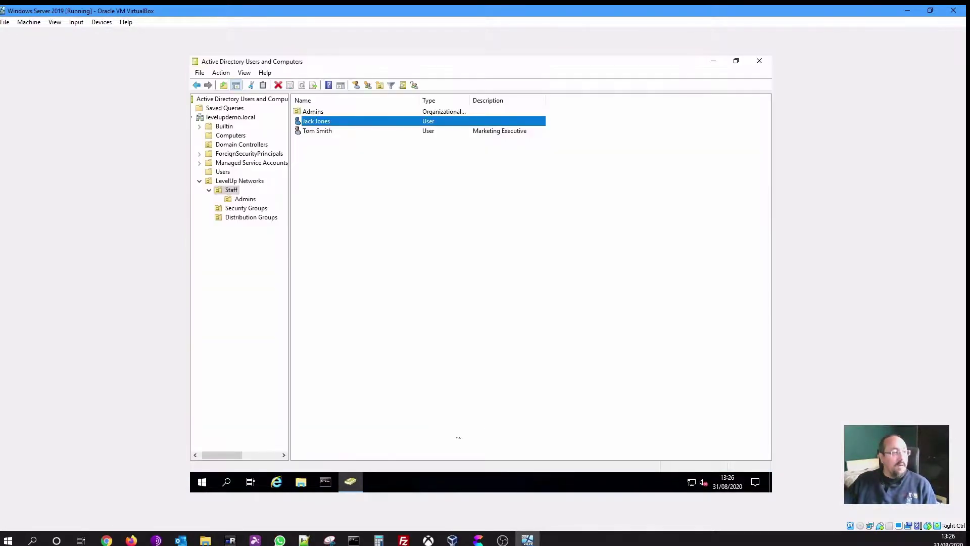
In the Security Groups OU, create a Global Security group named 'Access to Marketing Drive'
{"action": "left_click", "coordinate": [431, 247]}
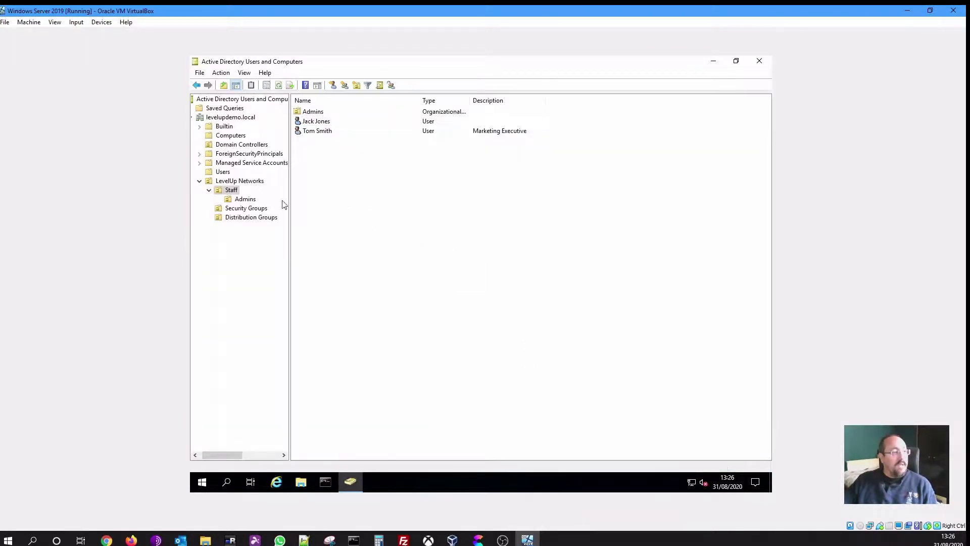
{"action": "left_click", "coordinate": [244, 210]}
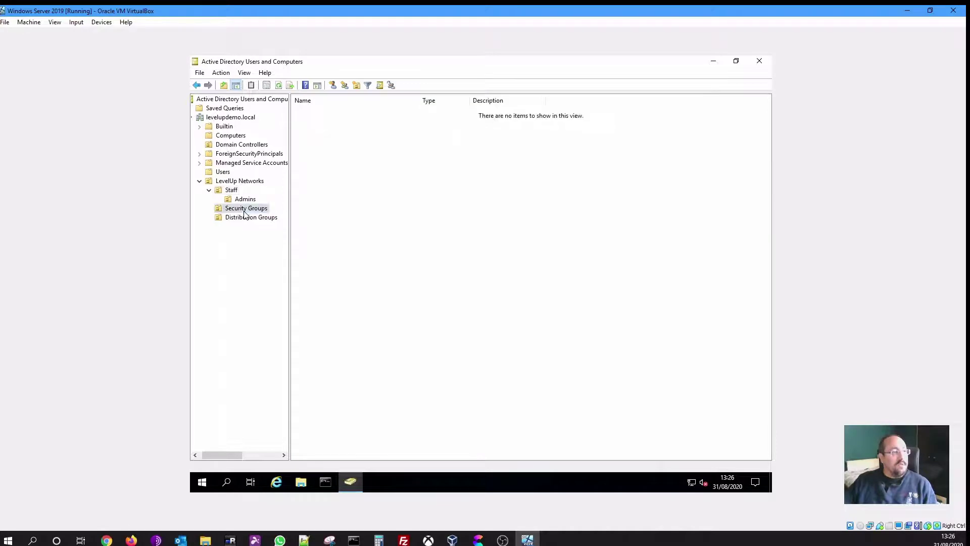
{"action": "right_click", "coordinate": [383, 222]}
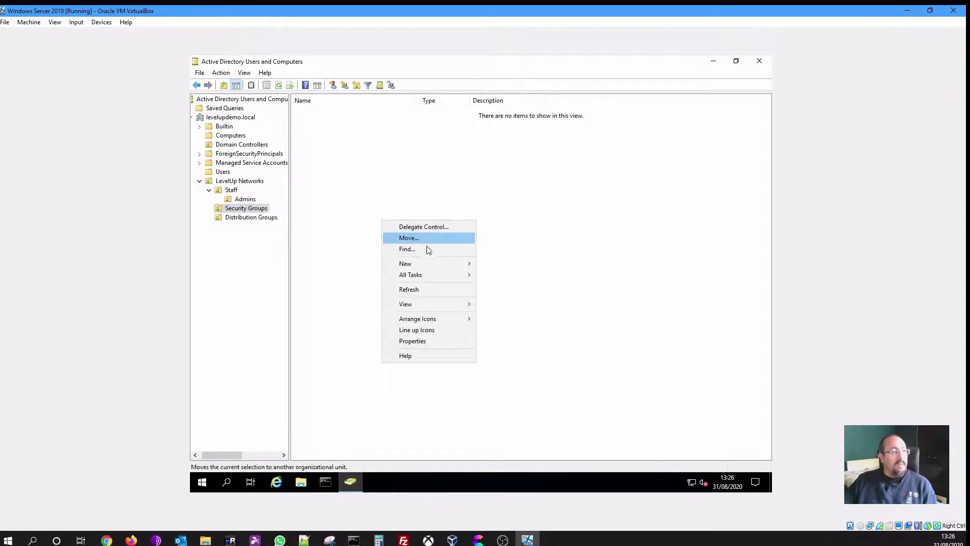
{"action": "mouse_move", "coordinate": [451, 265]}
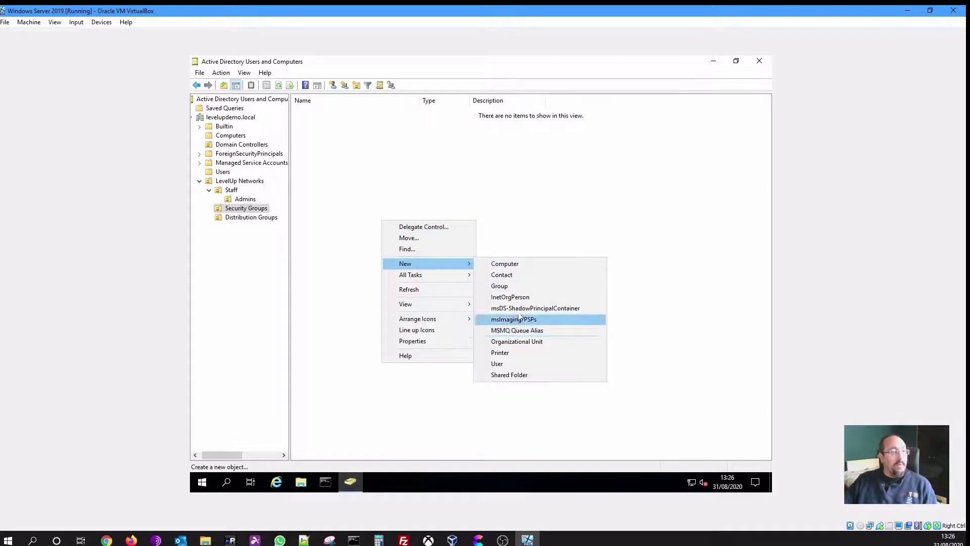
{"action": "left_click", "coordinate": [521, 292]}
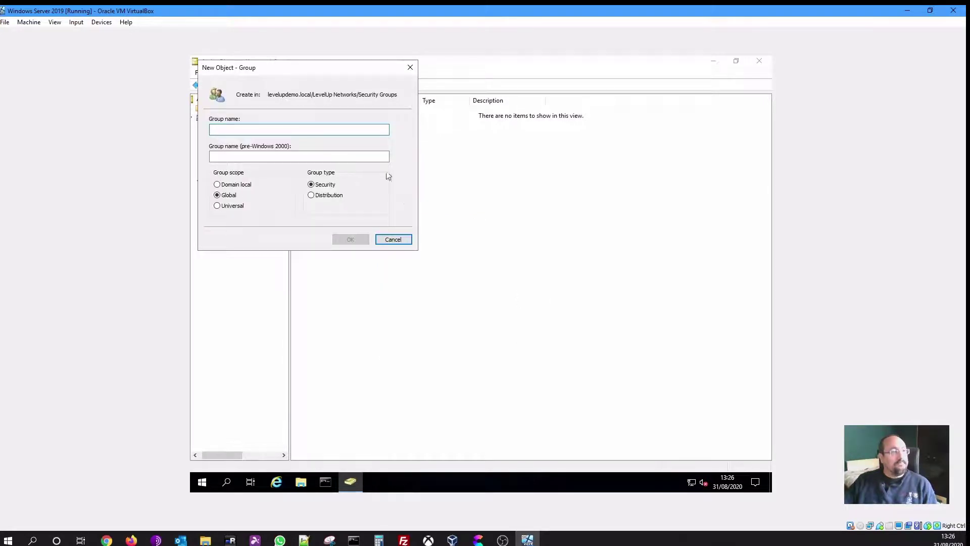
{"action": "left_click_drag", "start_coordinate": [314, 67], "coordinate": [506, 186]}
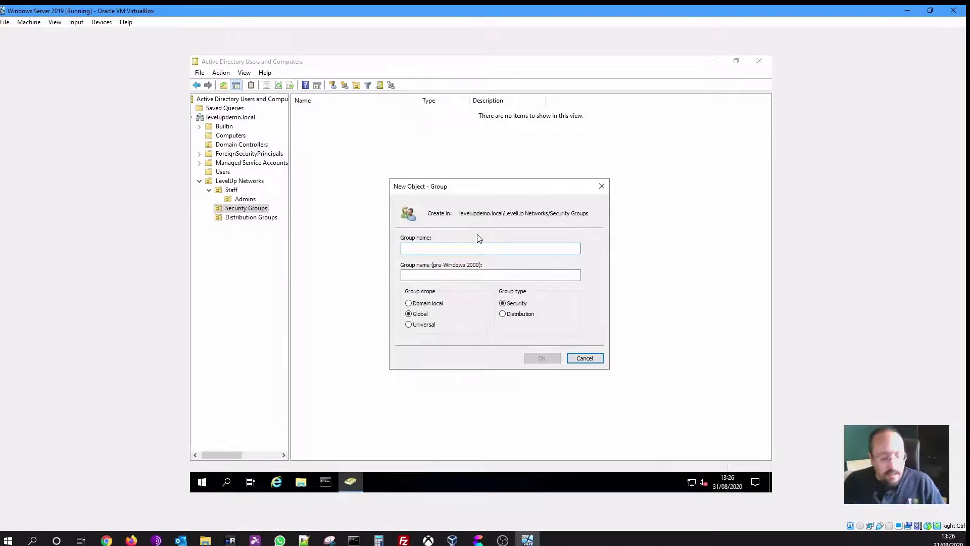
{"action": "type", "text": "Acce"}
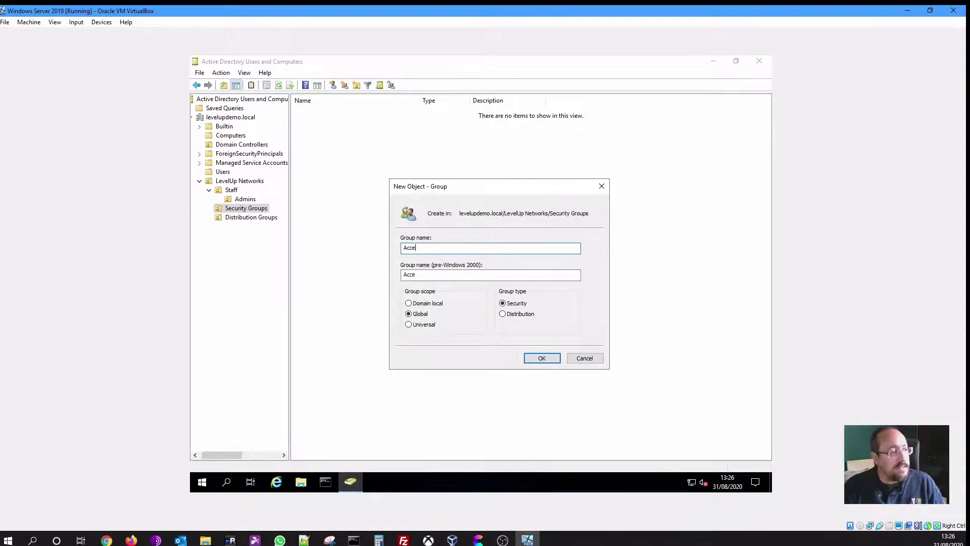
{"action": "type", "text": "ss to Mar"}
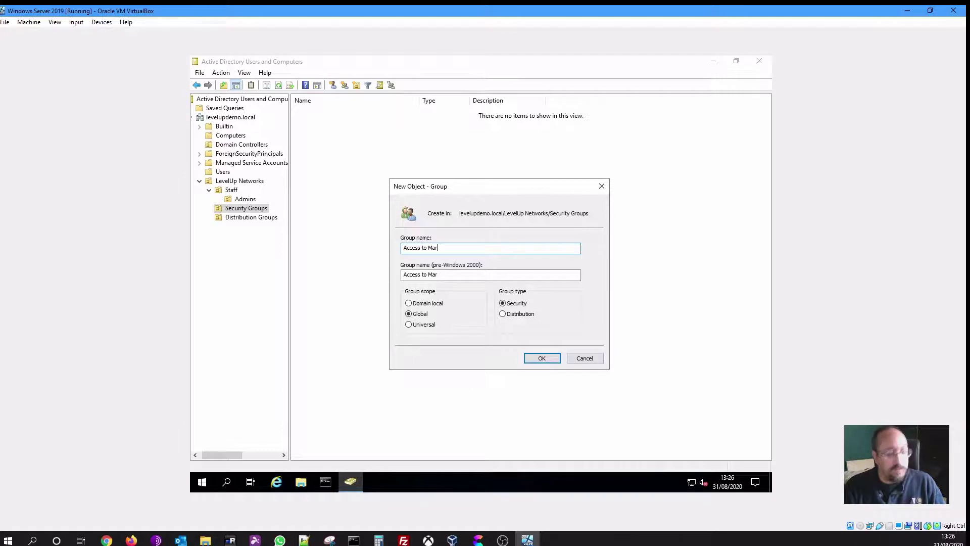
{"action": "type", "text": "keting "}
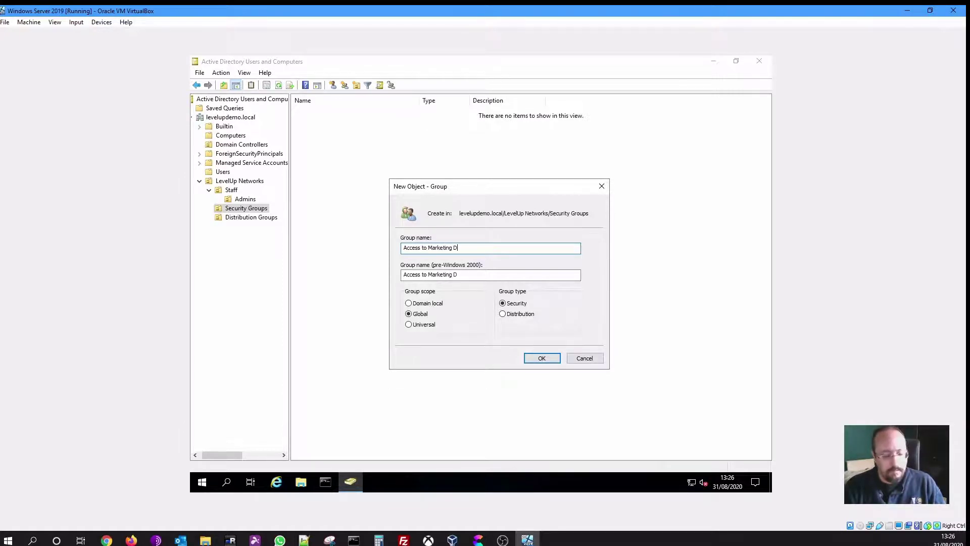
{"action": "type", "text": "Drive"}
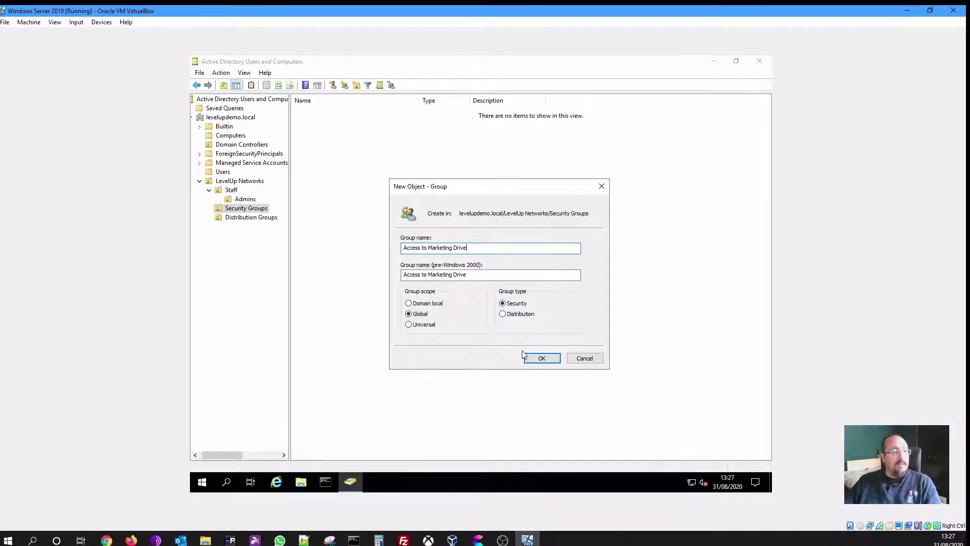
{"action": "left_click", "coordinate": [542, 360]}
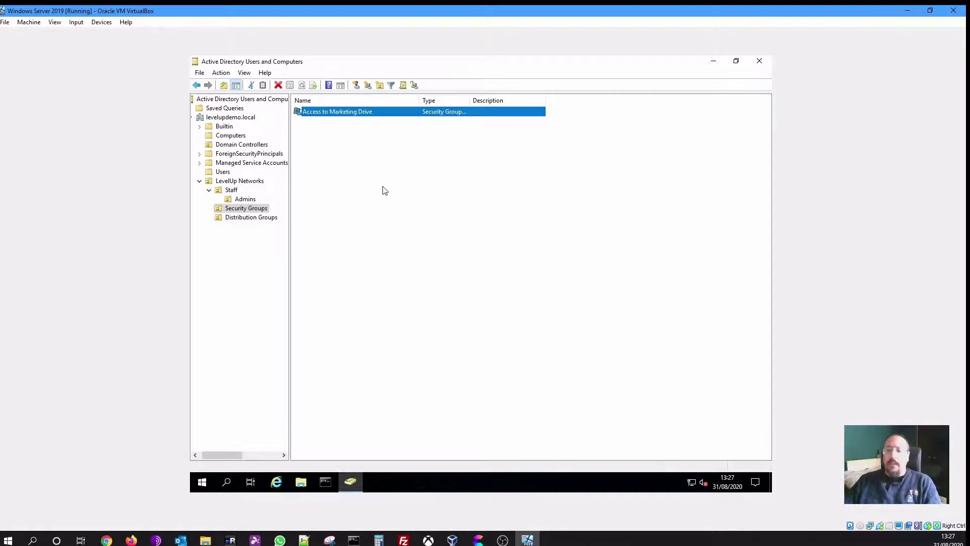
Open Access to Marketing Drive's properties, browse its tabs, and settle on the empty Members list
{"action": "double_click", "coordinate": [353, 112]}
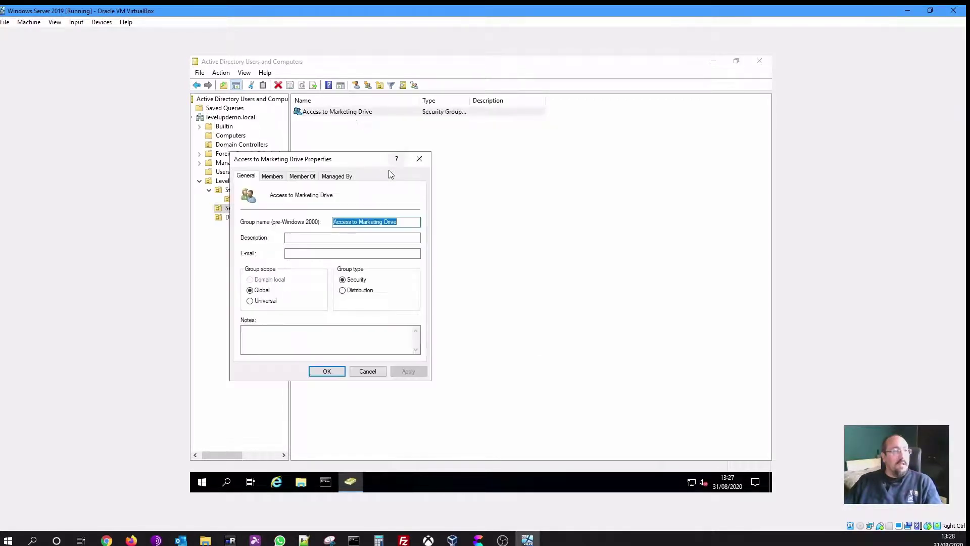
{"action": "left_click_drag", "start_coordinate": [330, 157], "coordinate": [488, 159]}
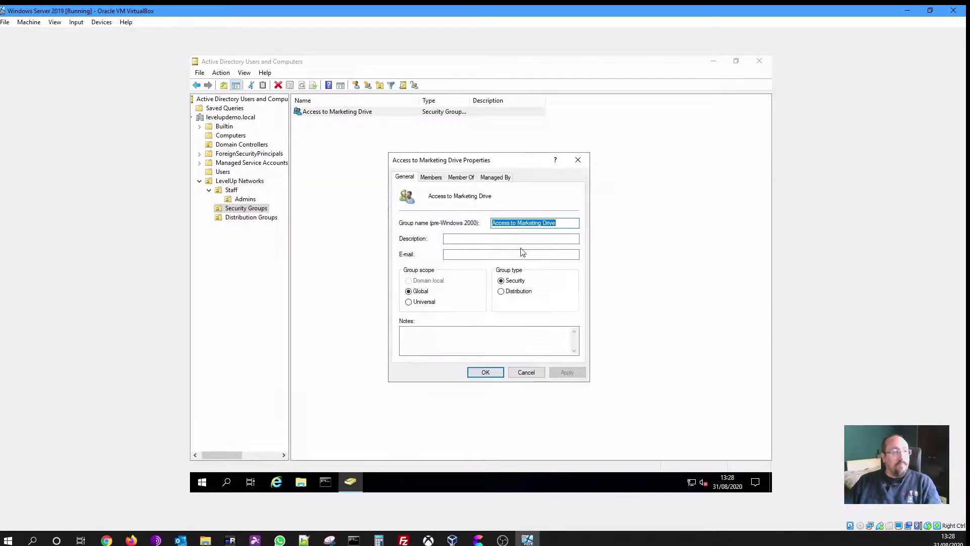
{"action": "left_click", "coordinate": [404, 180]}
{"action": "left_click", "coordinate": [431, 178]}
{"action": "left_click", "coordinate": [461, 177]}
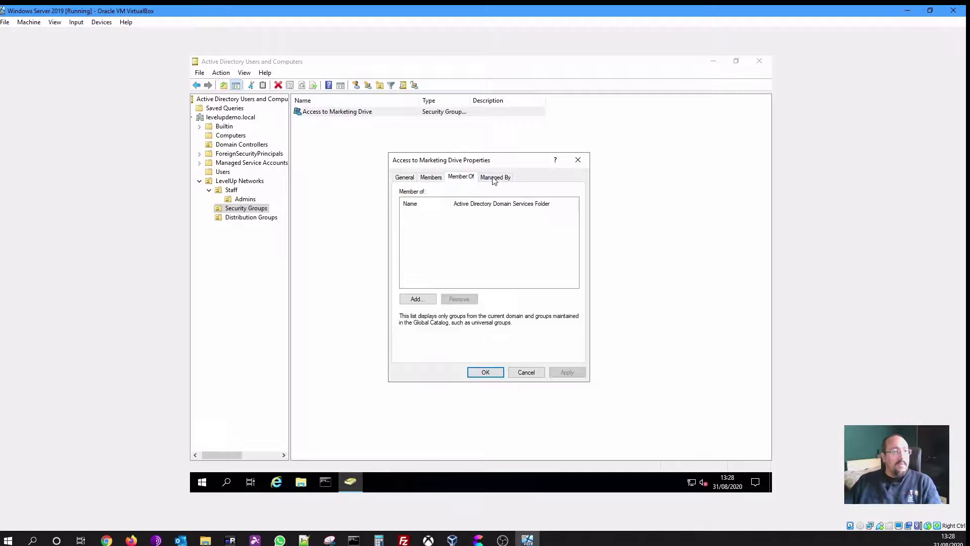
{"action": "left_click", "coordinate": [494, 177]}
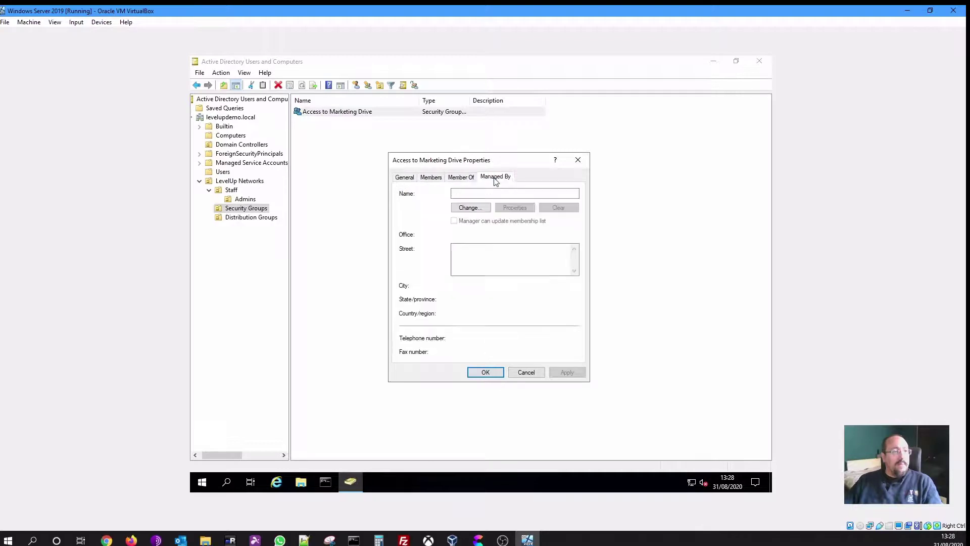
{"action": "left_click", "coordinate": [413, 180]}
{"action": "left_click", "coordinate": [431, 178]}
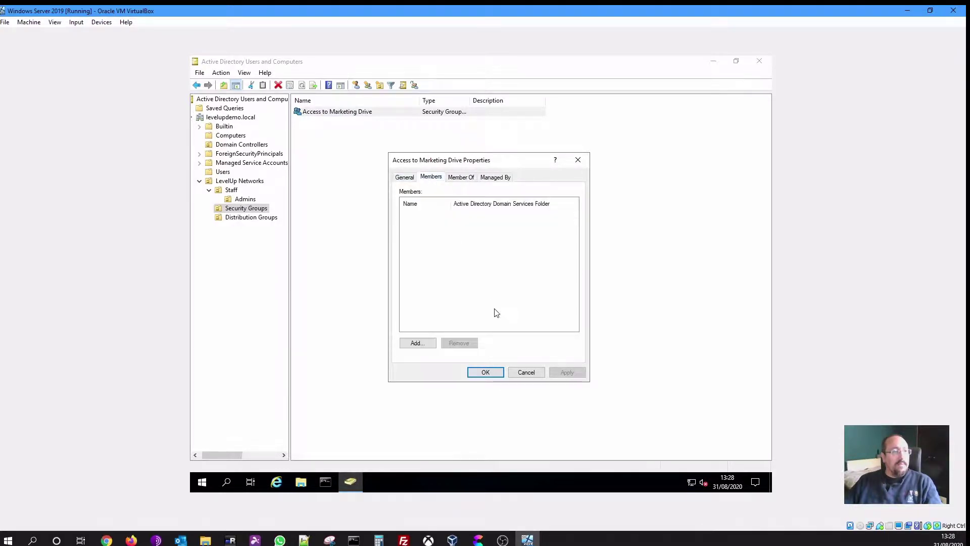
{"action": "left_click", "coordinate": [417, 343]}
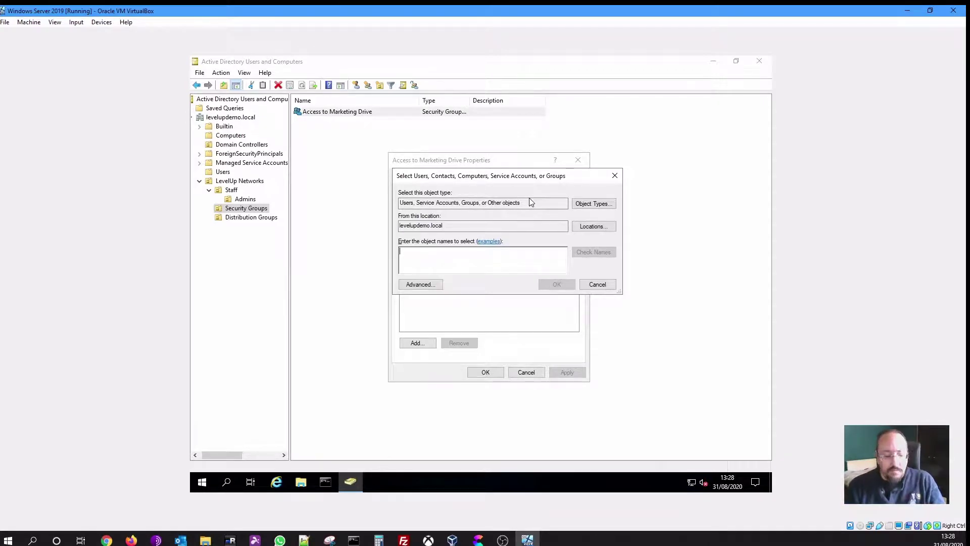
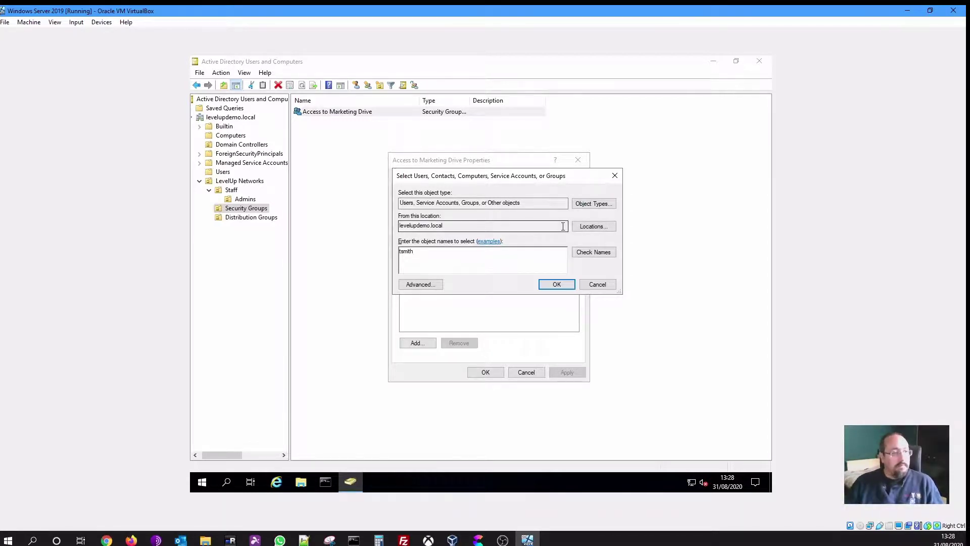
{"action": "left_click", "coordinate": [582, 253]}
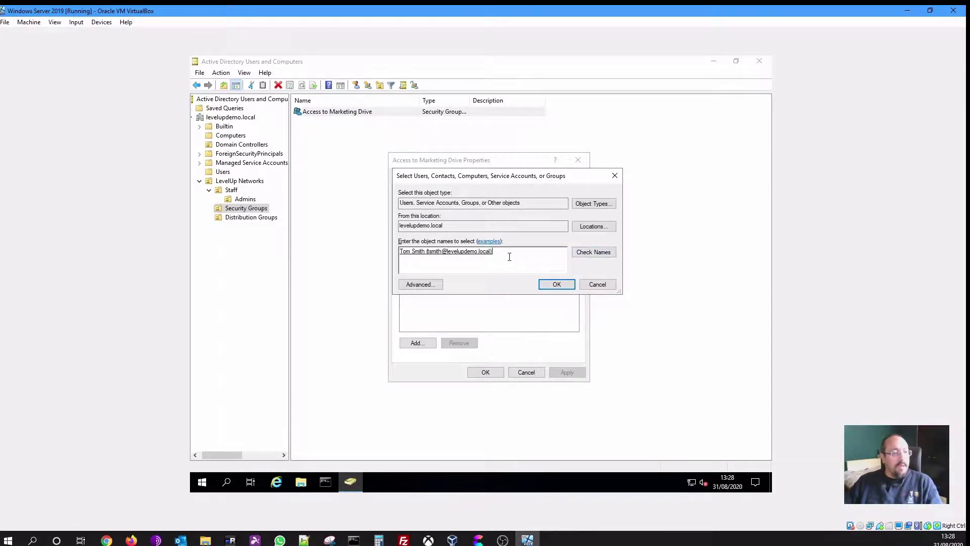
{"action": "left_click_drag", "start_coordinate": [509, 257], "coordinate": [460, 256]}
{"action": "key", "text": "BackSpace"}
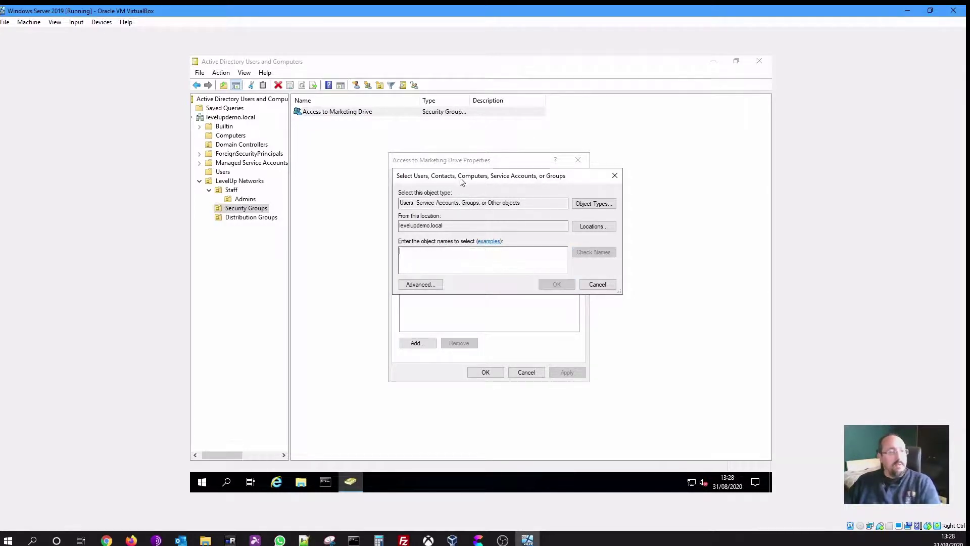
{"action": "left_click", "coordinate": [430, 267]}
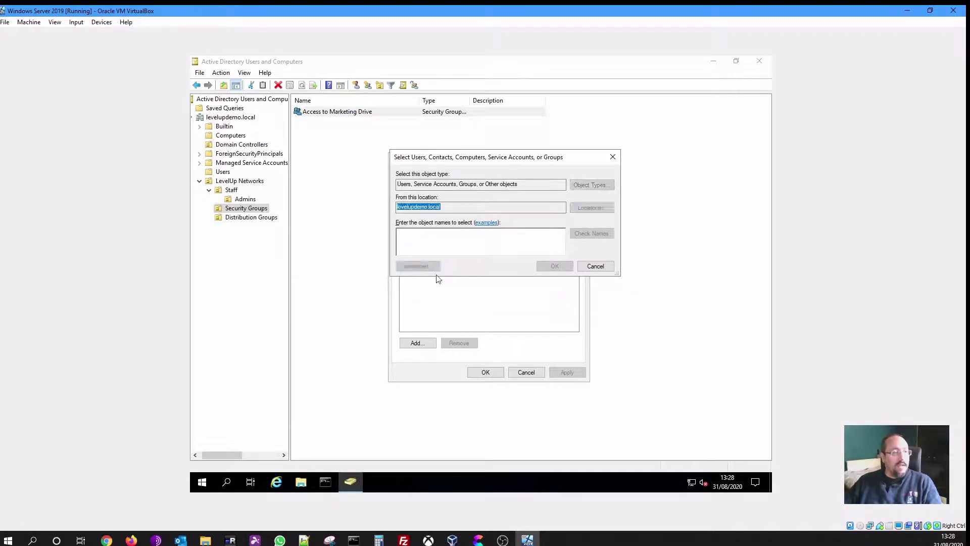
{"action": "left_click", "coordinate": [498, 257]}
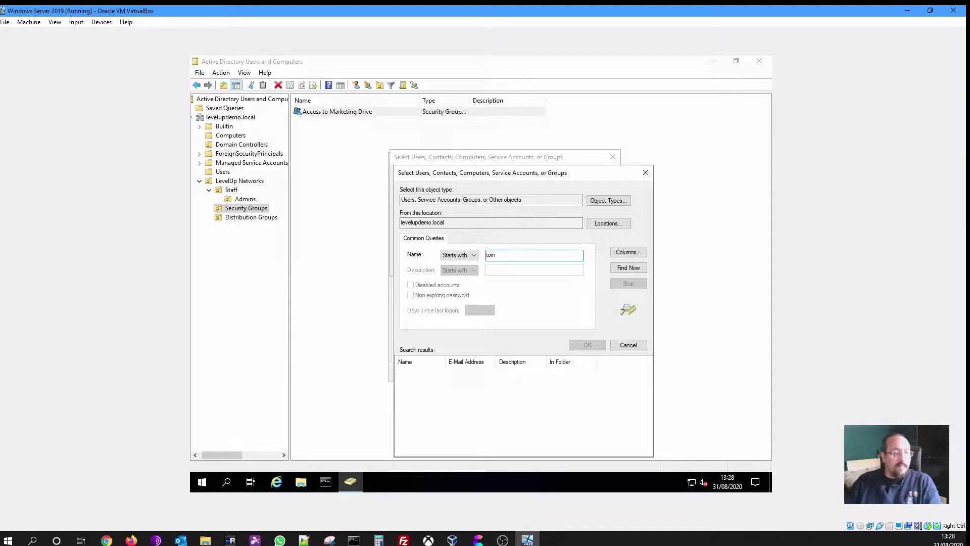
{"action": "left_click", "coordinate": [628, 268]}
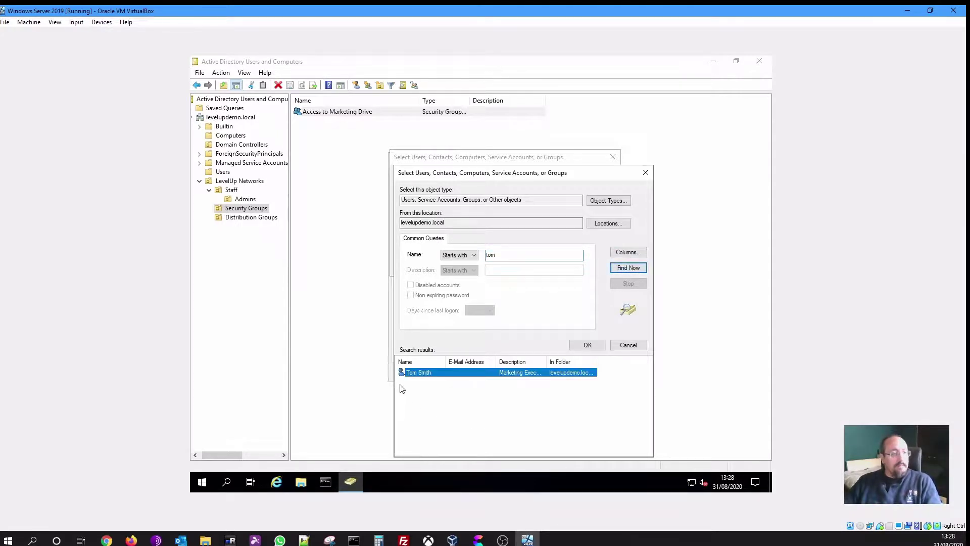
{"action": "left_click", "coordinate": [514, 256]}
{"action": "double_click", "coordinate": [513, 257]}
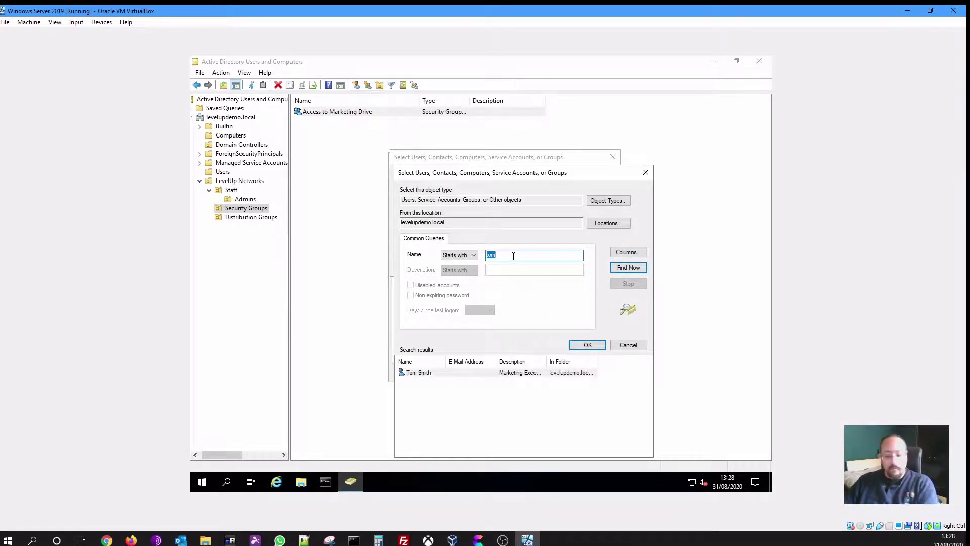
{"action": "key", "text": "BackSpace"}
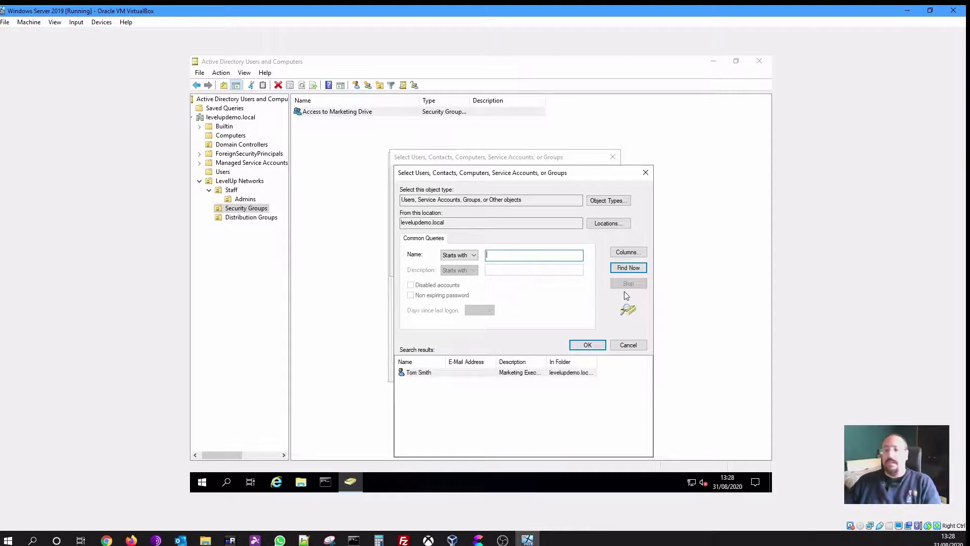
{"action": "left_click", "coordinate": [628, 268]}
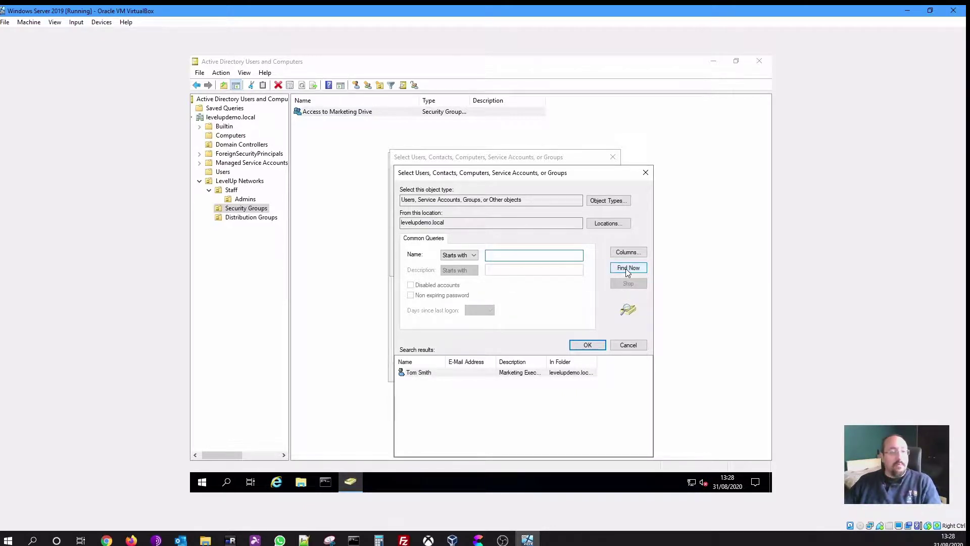
{"action": "scroll", "coordinate": [566, 429], "scroll_direction": "down", "scroll_amount": 2}
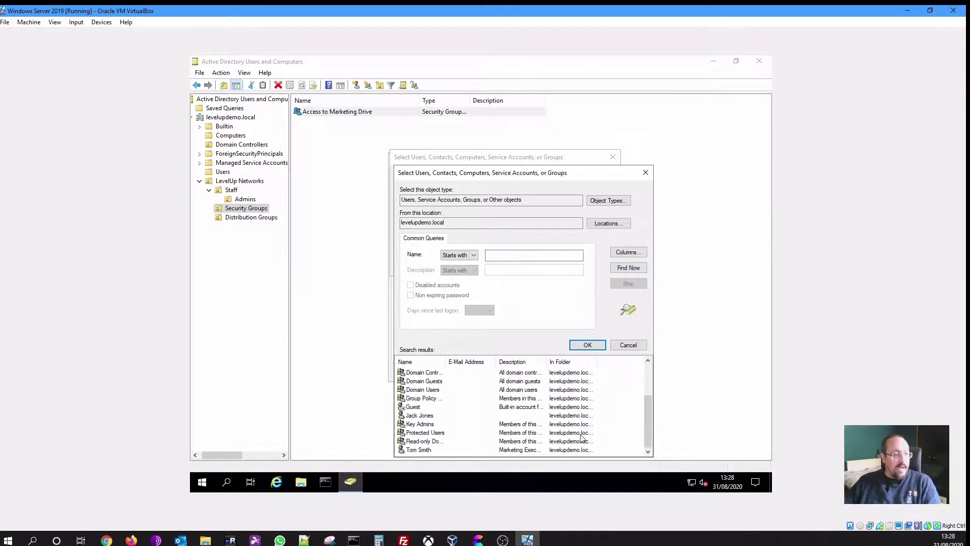
{"action": "left_click", "coordinate": [418, 449]}
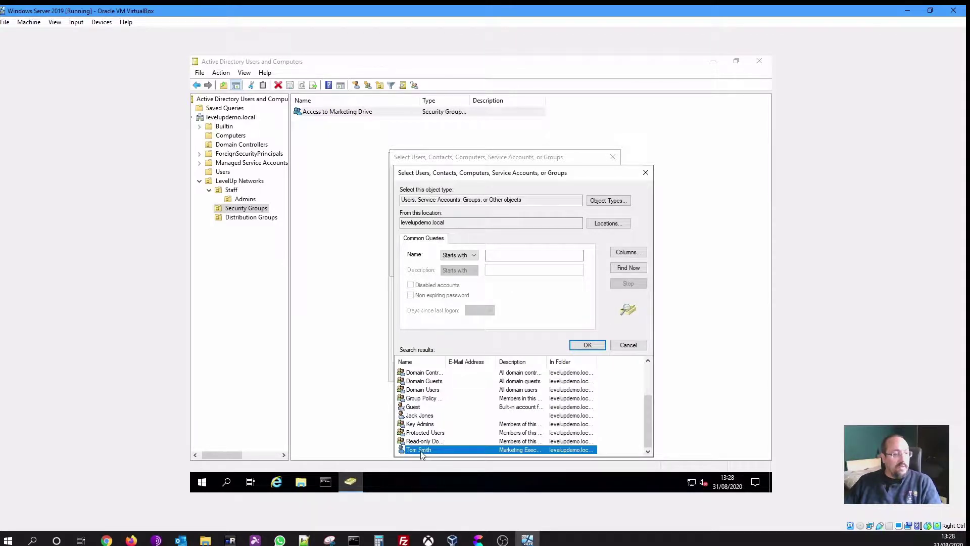
{"action": "double_click", "coordinate": [420, 449]}
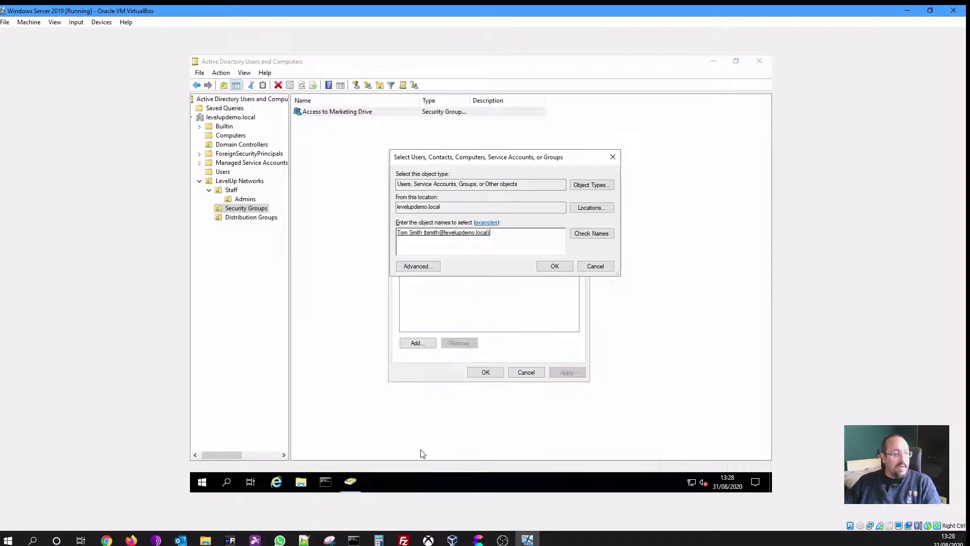
{"action": "left_click", "coordinate": [549, 268]}
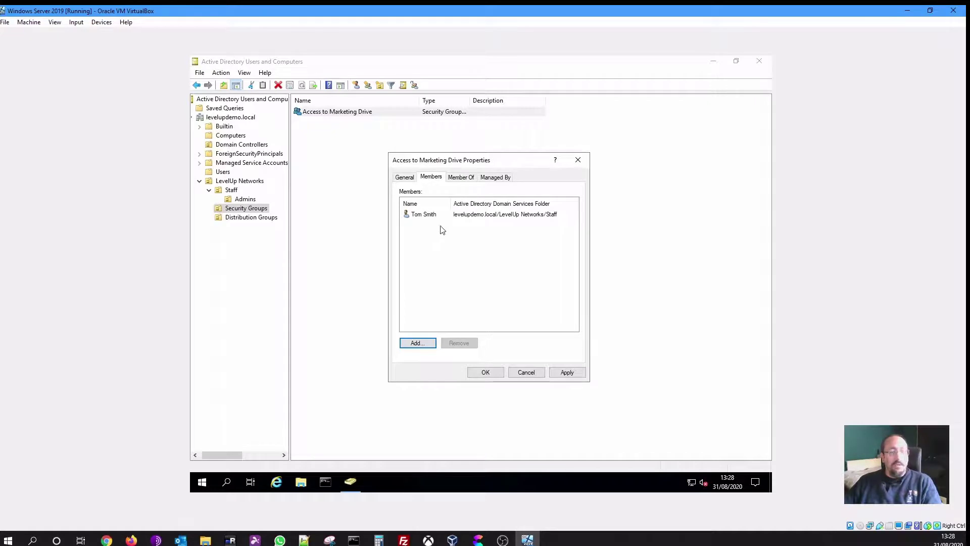
{"action": "left_click", "coordinate": [485, 373]}
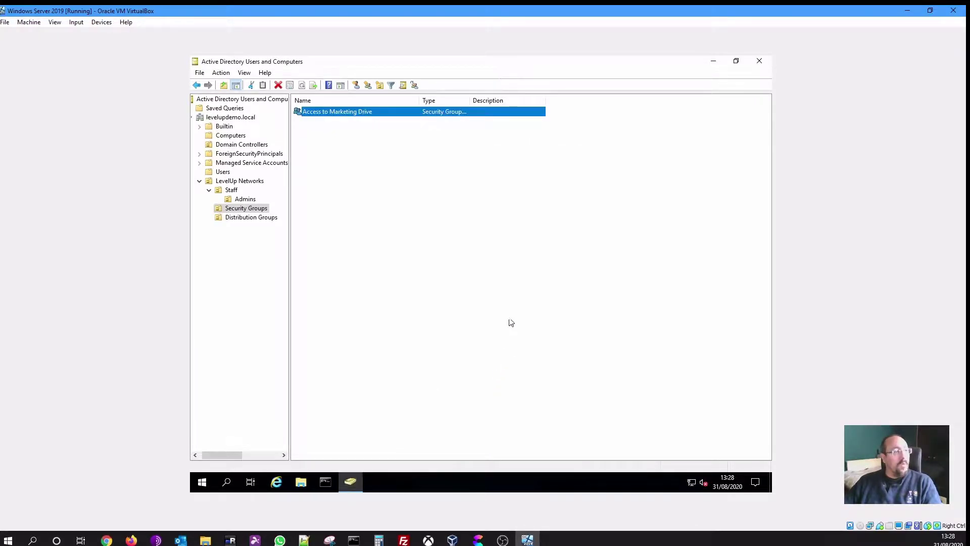
{"action": "left_click", "coordinate": [232, 191]}
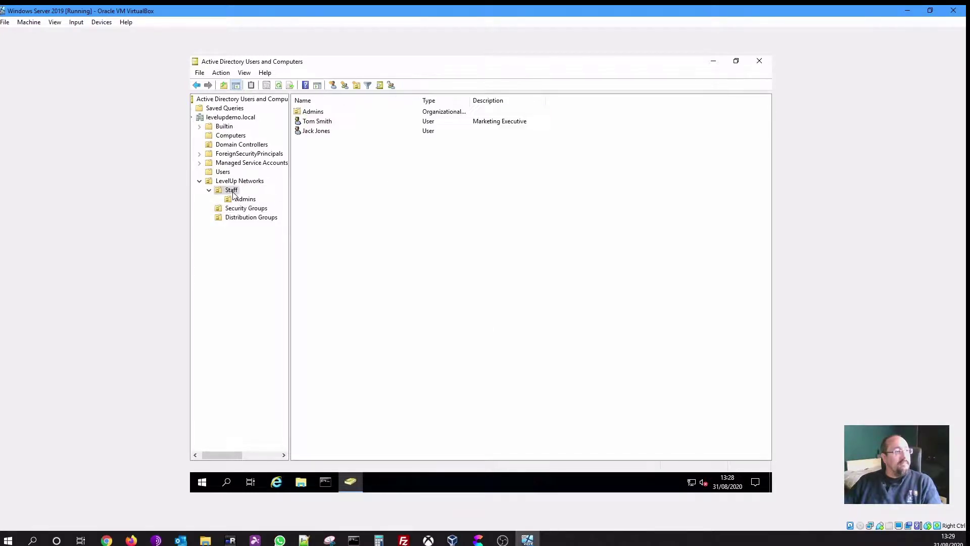
{"action": "double_click", "coordinate": [331, 123]}
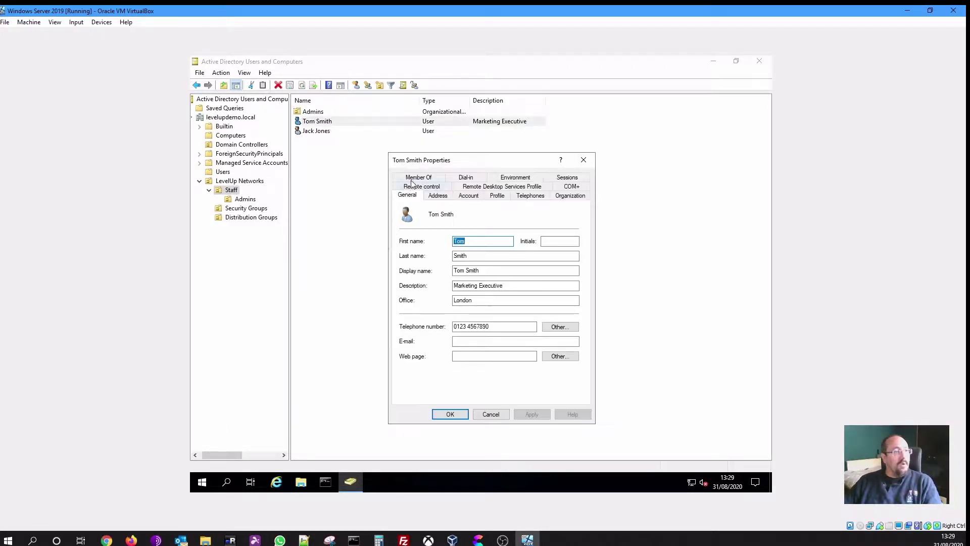
{"action": "left_click", "coordinate": [419, 178]}
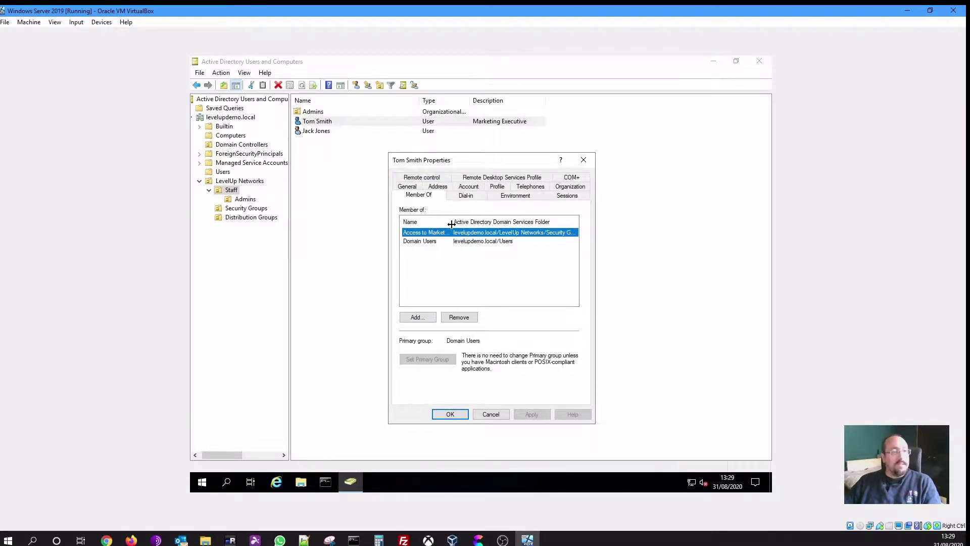
{"action": "left_click_drag", "start_coordinate": [451, 223], "coordinate": [465, 220]}
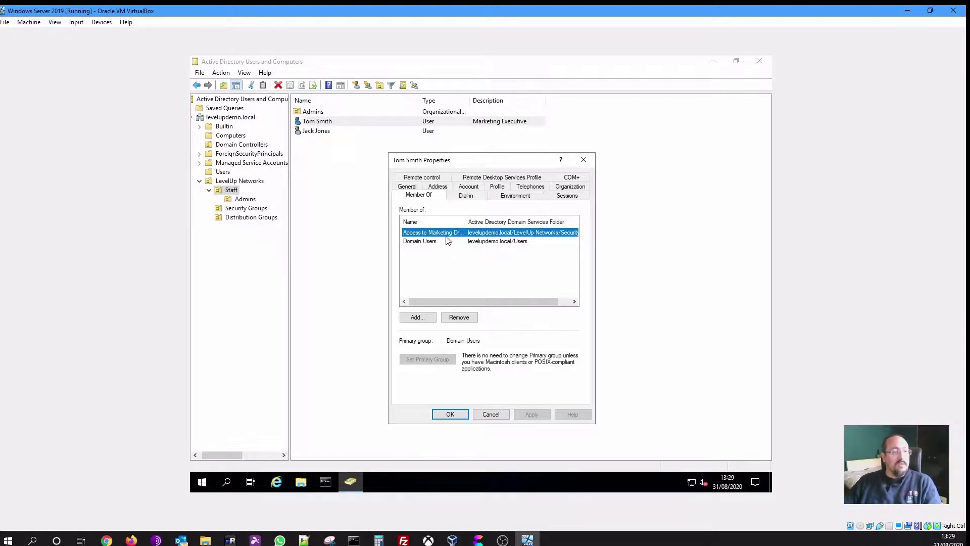
{"action": "left_click", "coordinate": [462, 412]}
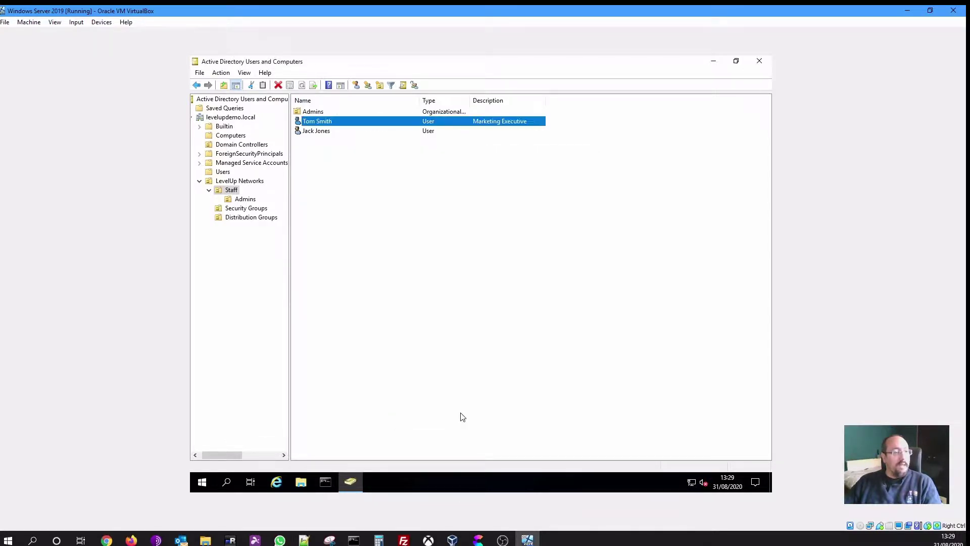
{"action": "left_click", "coordinate": [431, 220]}
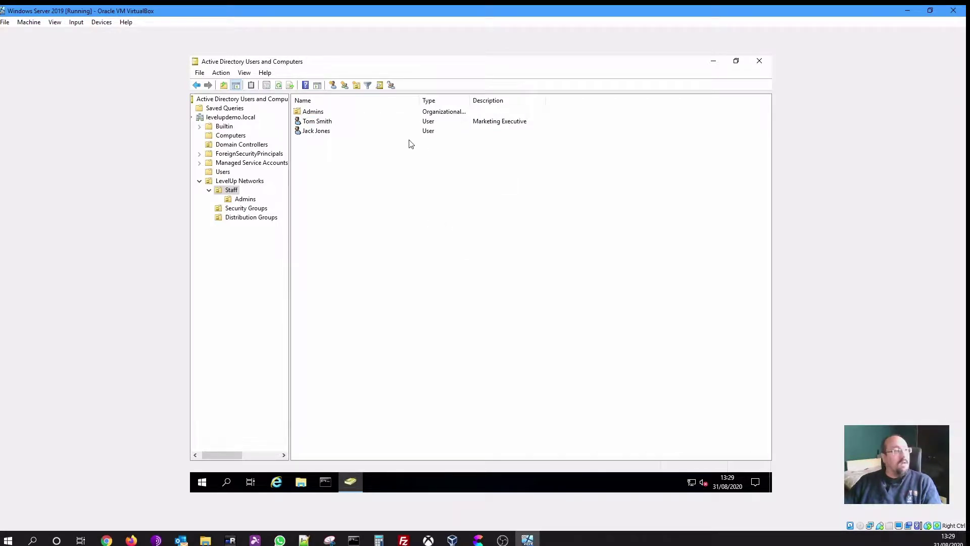
{"action": "right_click", "coordinate": [329, 125]}
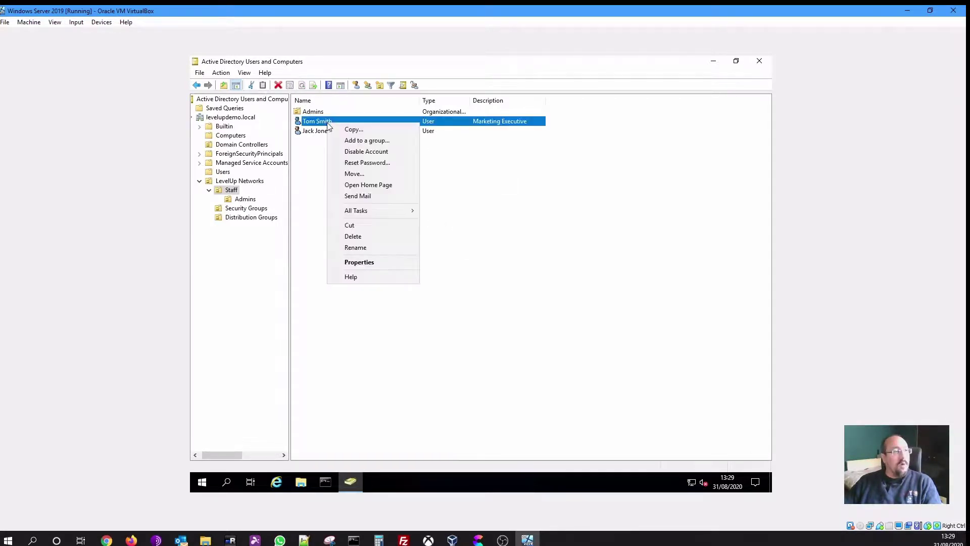
{"action": "left_click", "coordinate": [355, 130]}
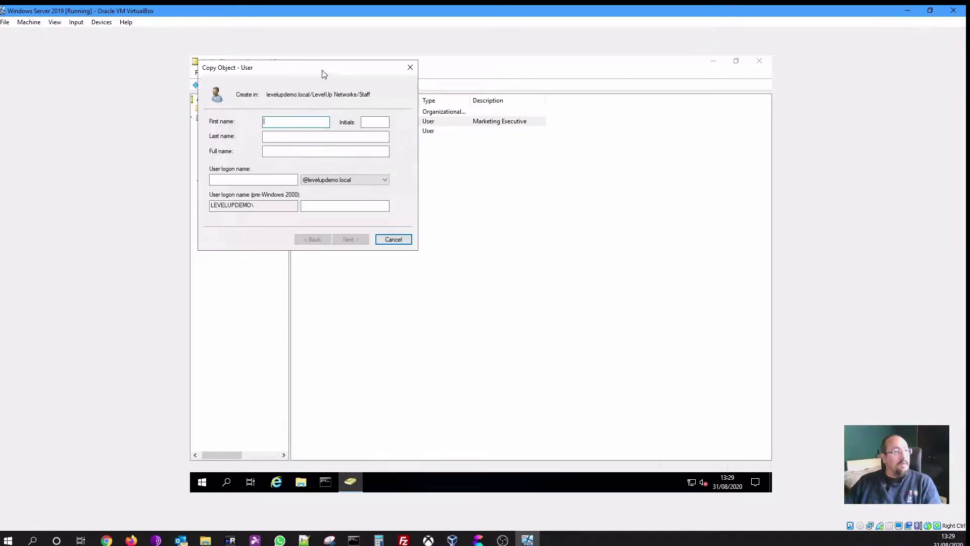
{"action": "left_click_drag", "start_coordinate": [466, 151], "coordinate": [517, 166]}
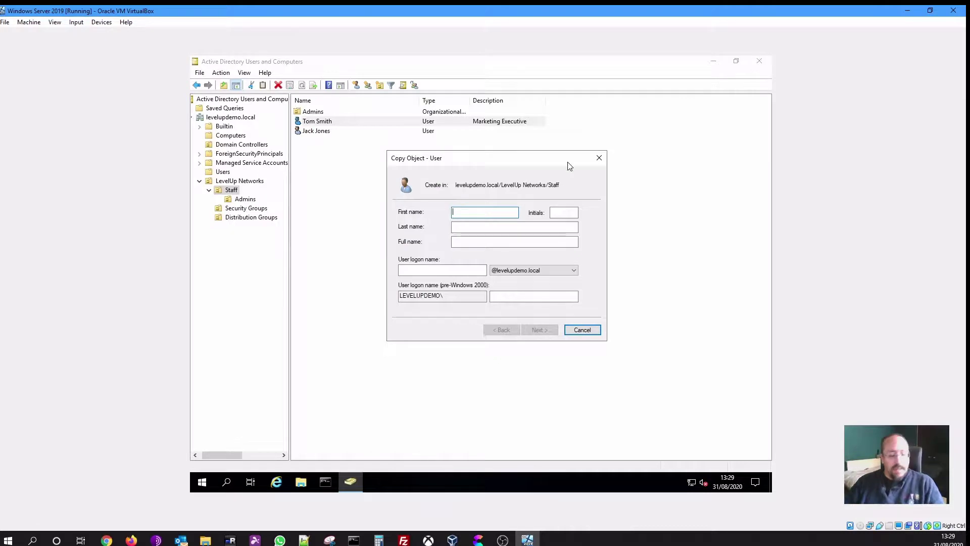
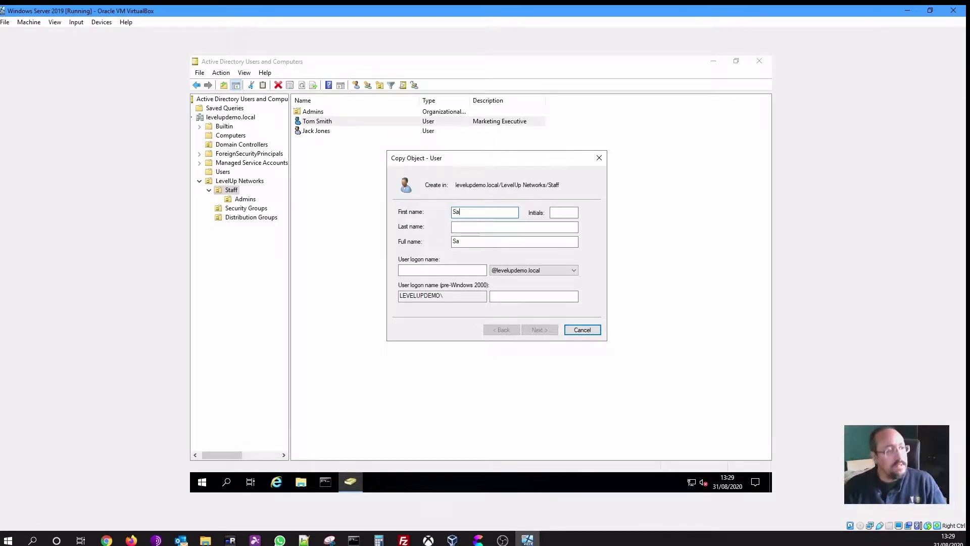
{"action": "key", "text": "Tab"}
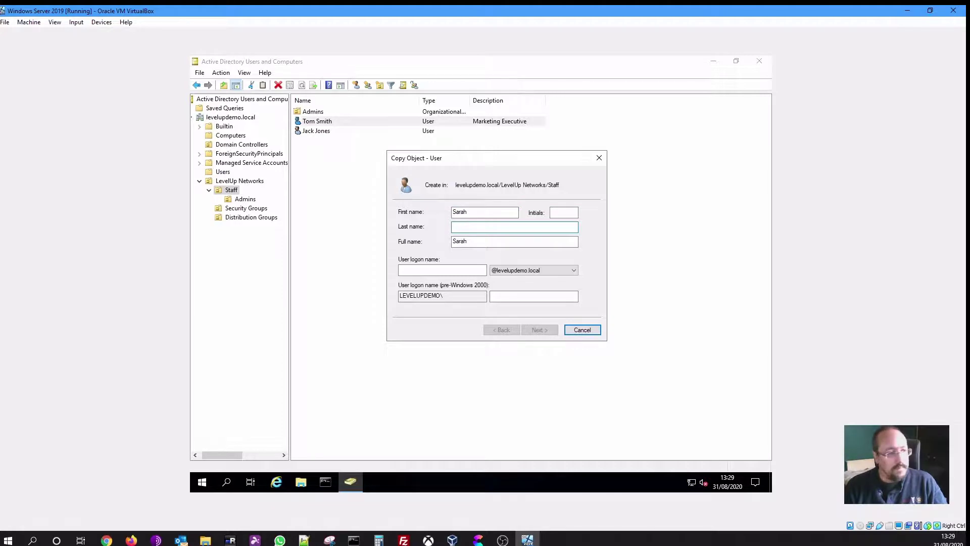
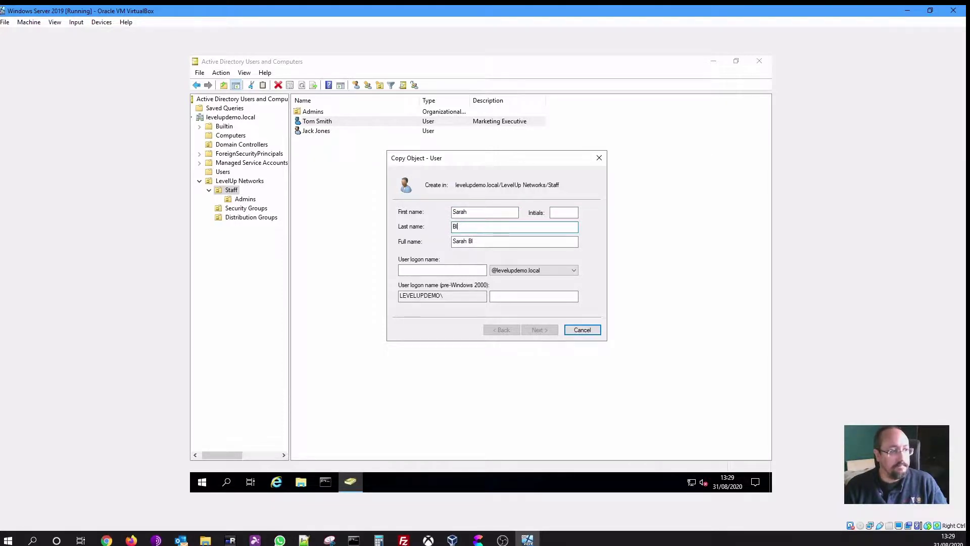
{"action": "key", "text": "Tab"}
{"action": "key", "text": "Tab"}
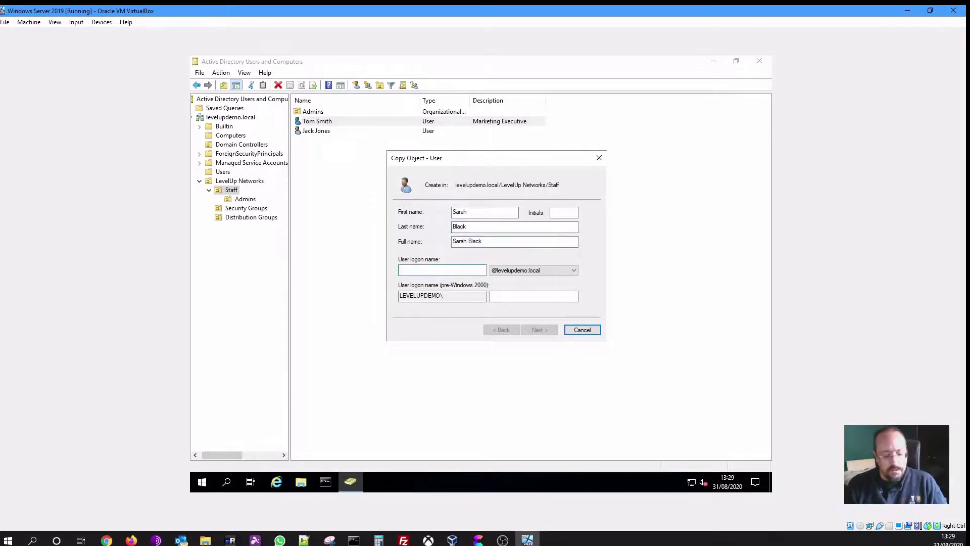
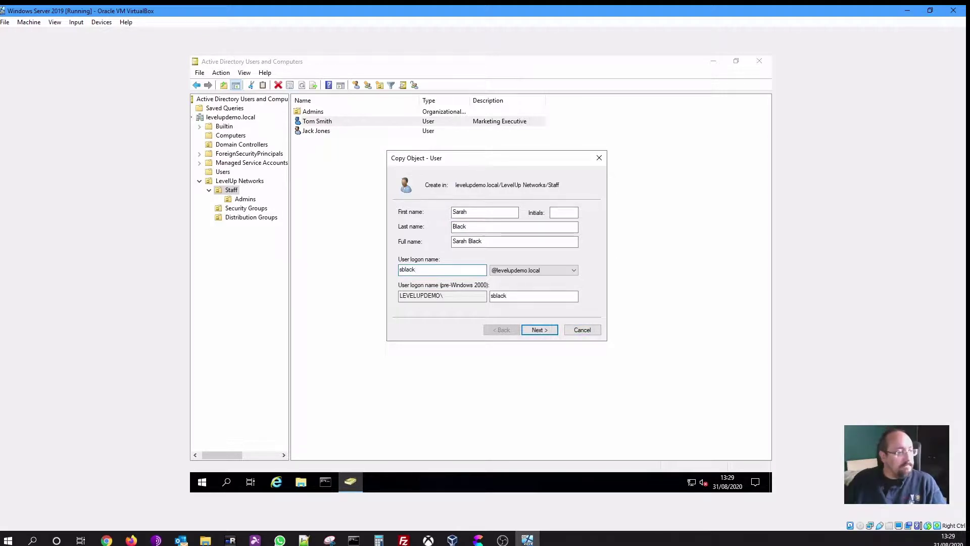
{"action": "left_click", "coordinate": [539, 330]}
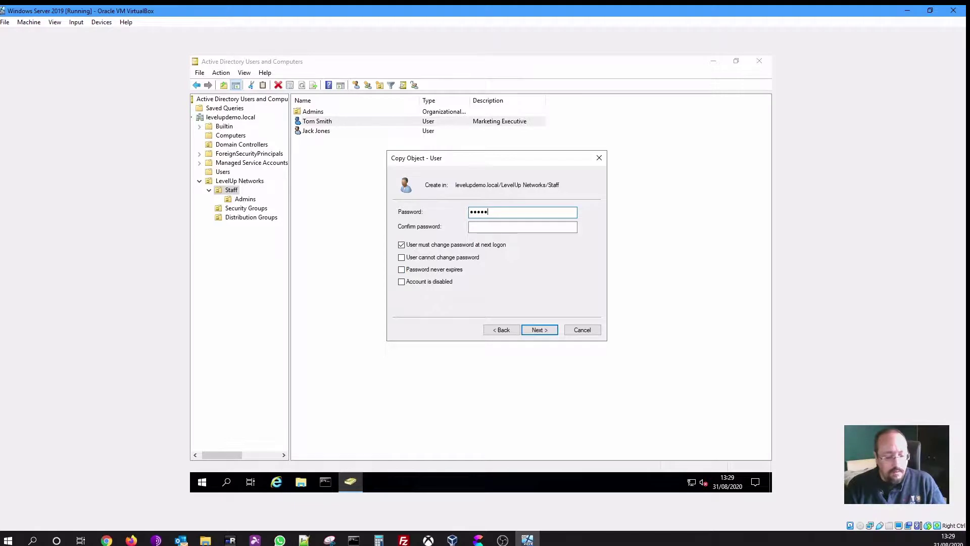
{"action": "type", "text": "d"}
{"action": "key", "text": "Tab"}
{"action": "type", "text": "•••••"}
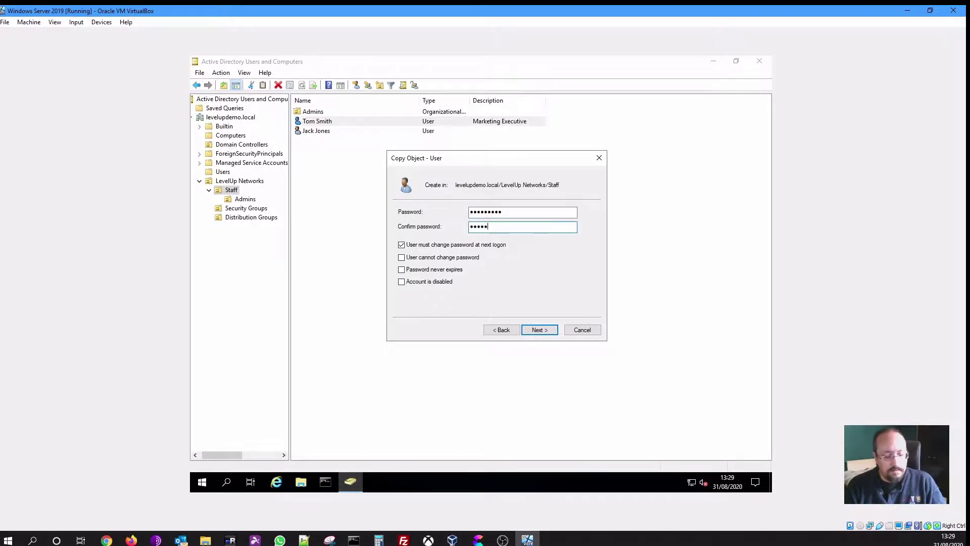
{"action": "type", "text": "•••"}
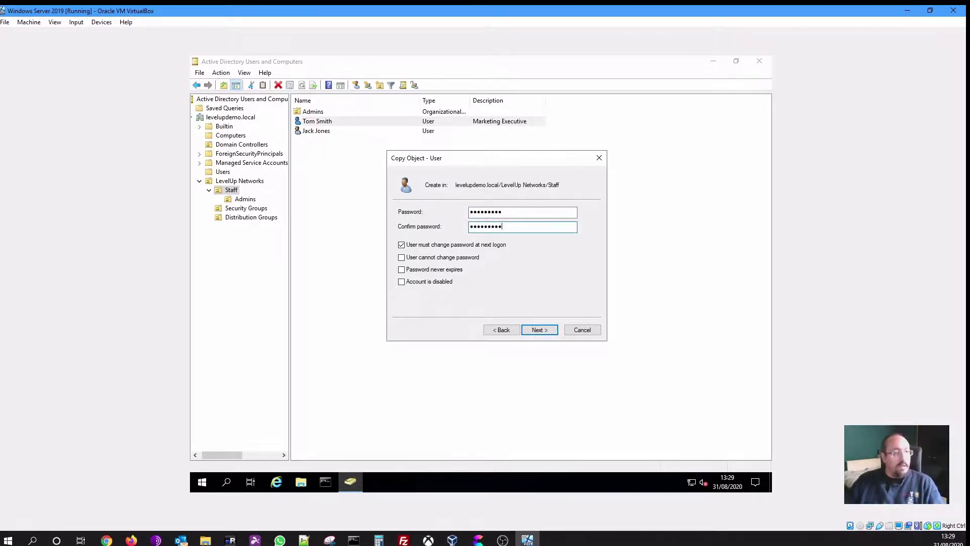
{"action": "left_click", "coordinate": [539, 329]}
{"action": "left_click", "coordinate": [540, 330]}
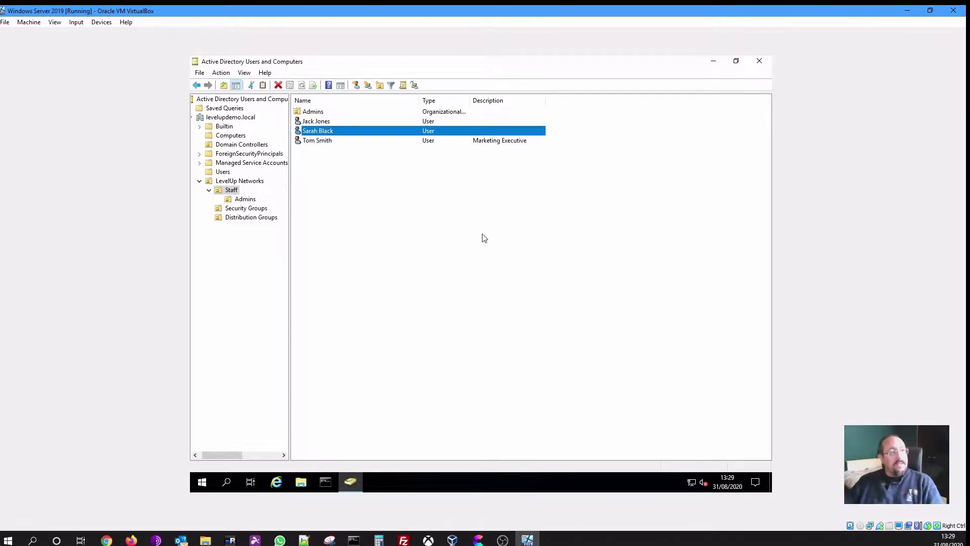
{"action": "double_click", "coordinate": [326, 133]}
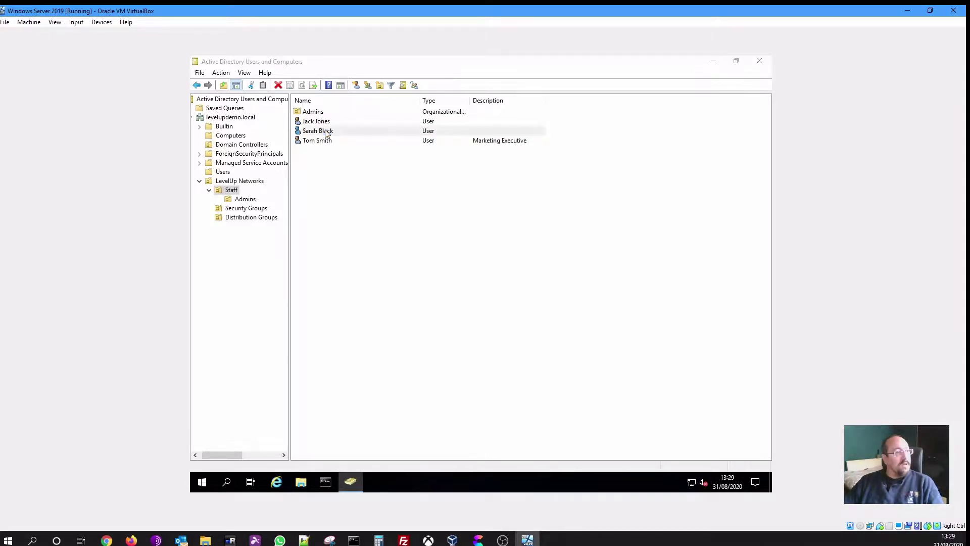
{"action": "left_click", "coordinate": [405, 180]}
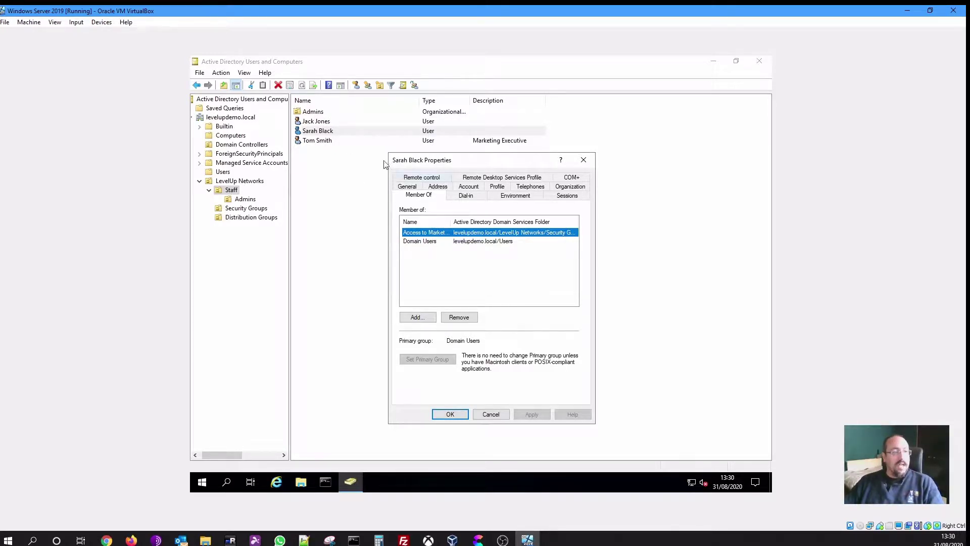
{"action": "left_click", "coordinate": [462, 418]}
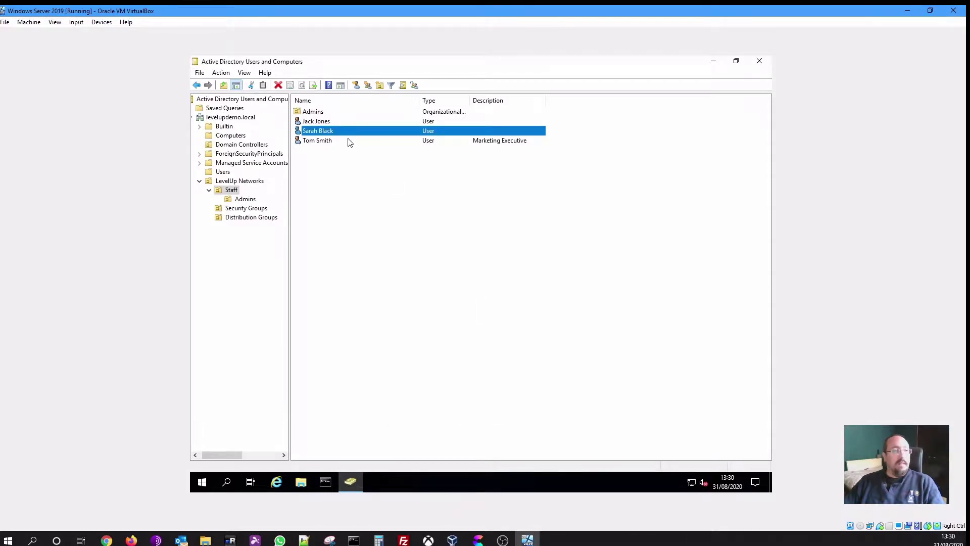
{"action": "left_click", "coordinate": [323, 123]}
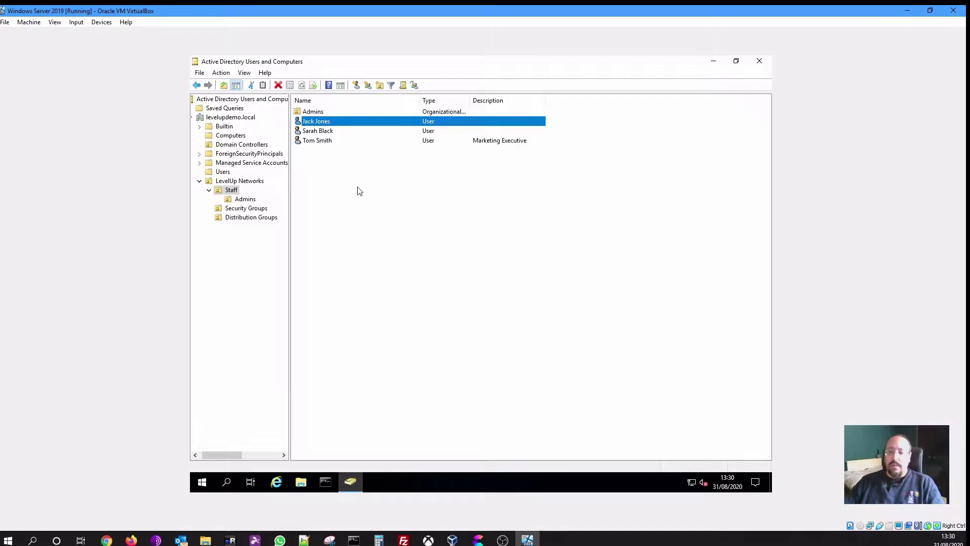
{"action": "double_click", "coordinate": [329, 126]}
{"action": "left_click", "coordinate": [416, 186]}
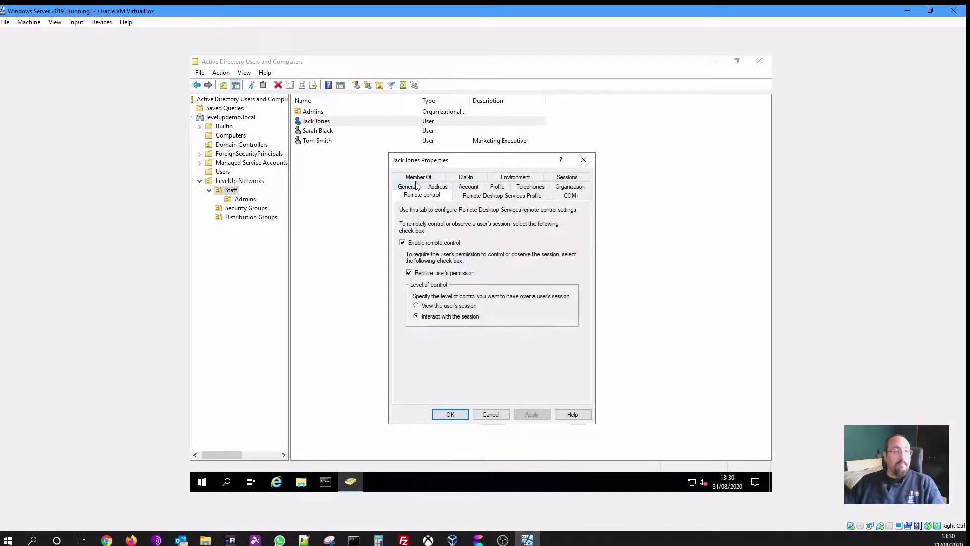
{"action": "left_click", "coordinate": [416, 178]}
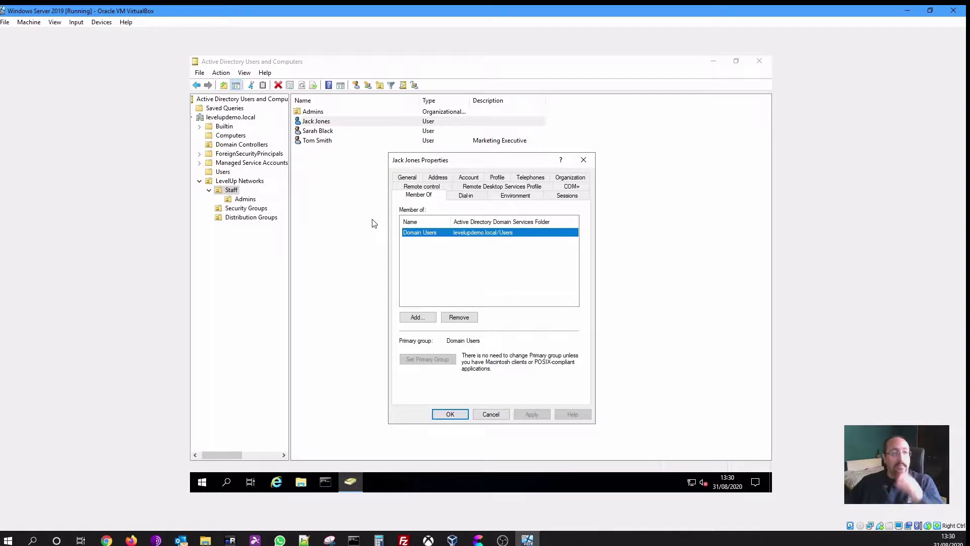
{"action": "left_click", "coordinate": [493, 414]}
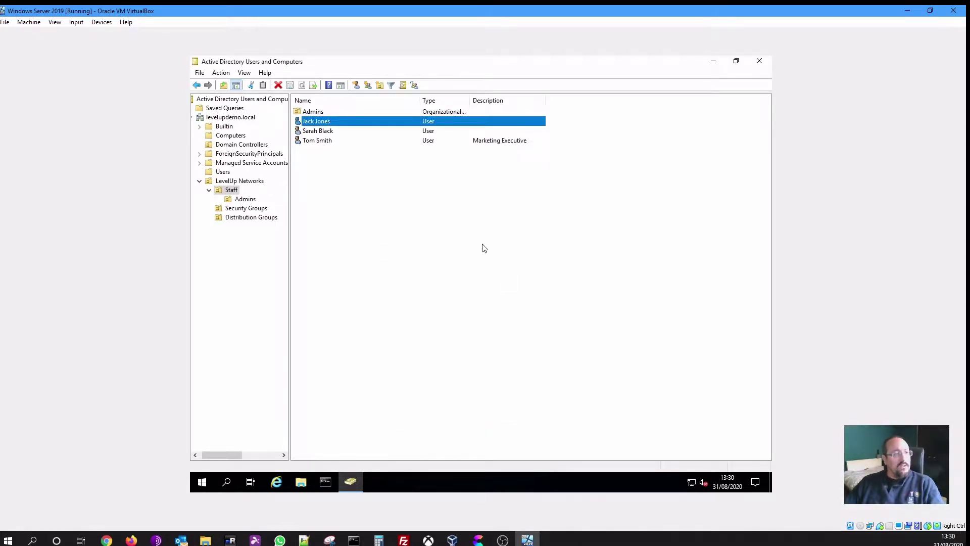
{"action": "left_click", "coordinate": [482, 248]}
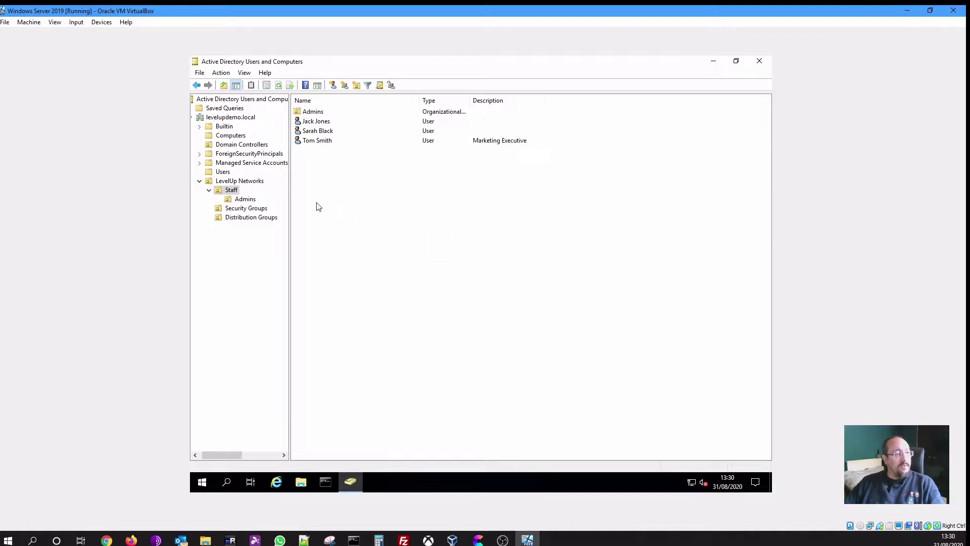
Start a new user in the Staff > Admins OU
{"action": "left_click", "coordinate": [245, 199]}
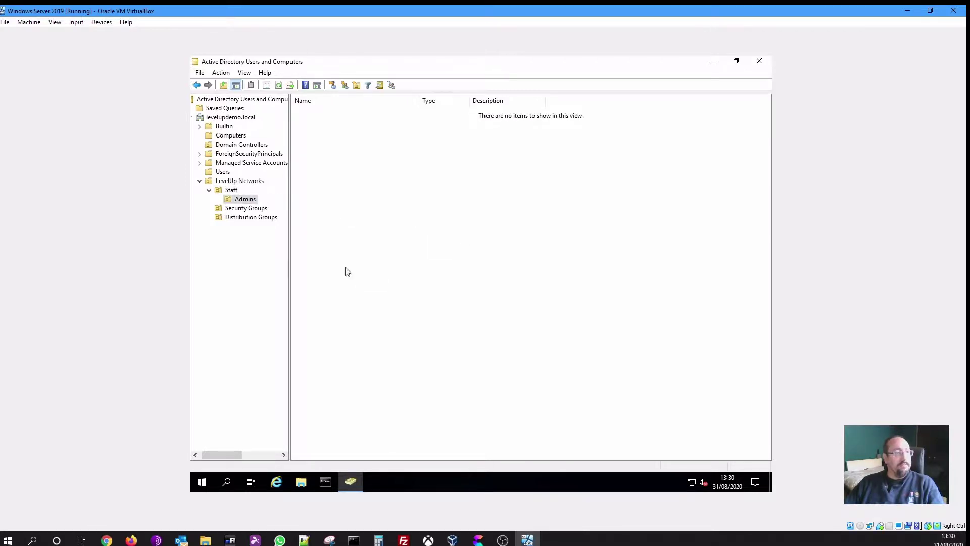
{"action": "left_click", "coordinate": [244, 201]}
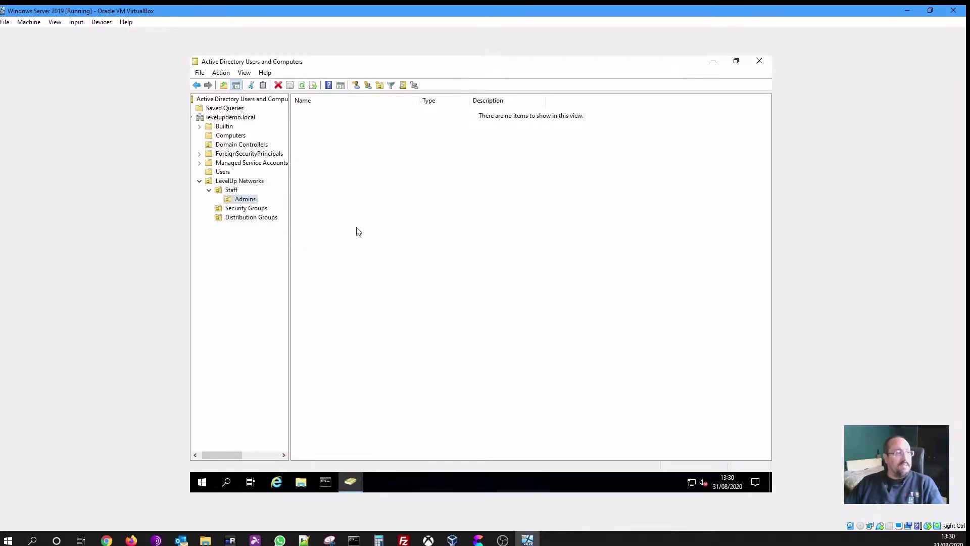
{"action": "right_click", "coordinate": [397, 300]}
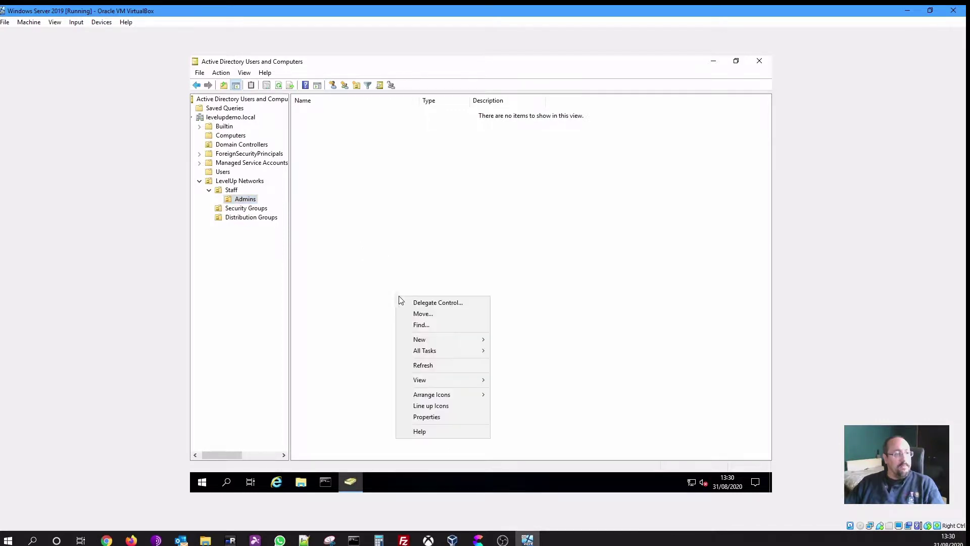
{"action": "mouse_move", "coordinate": [462, 340]}
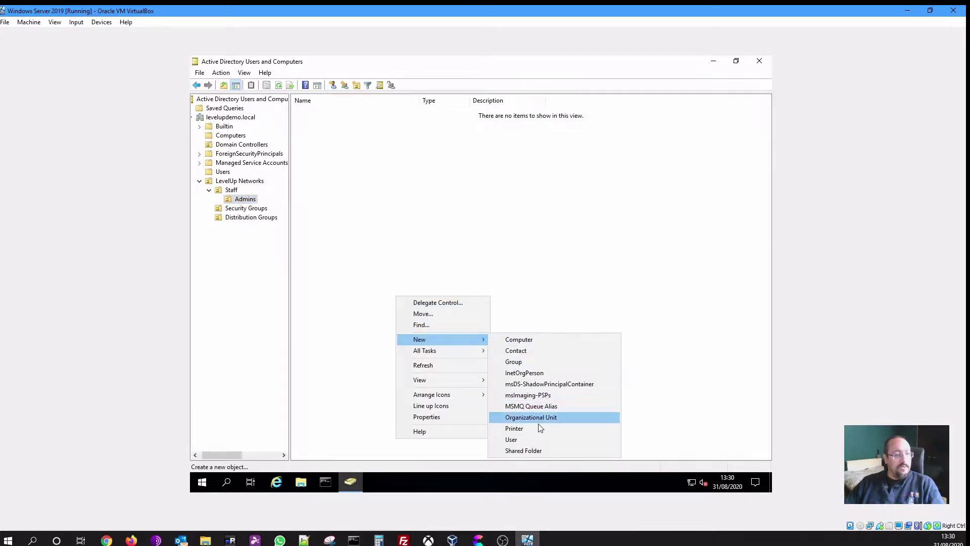
{"action": "left_click", "coordinate": [533, 441]}
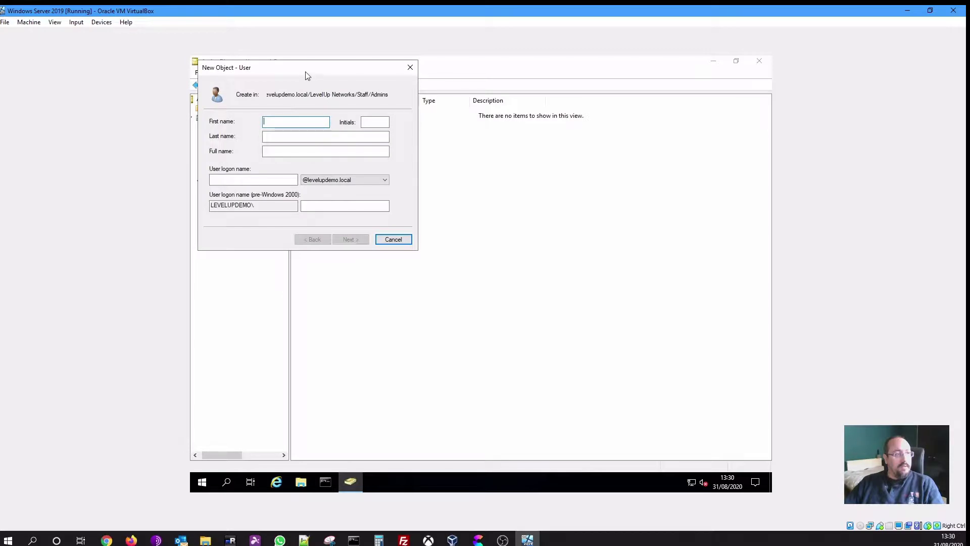
{"action": "left_click_drag", "start_coordinate": [306, 74], "coordinate": [483, 165]}
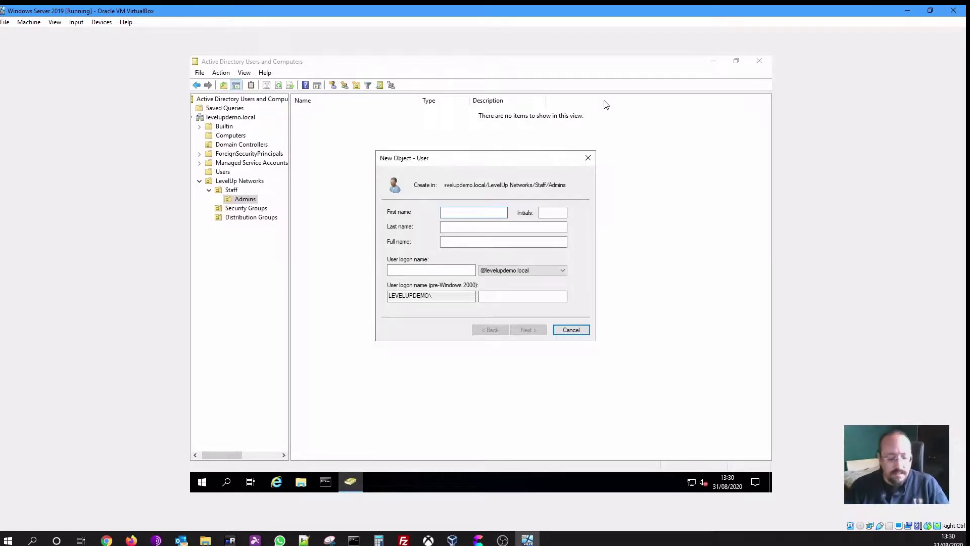
Enter first name LevelUp, last name Admin and logon name levelupadmin
{"action": "type", "text": "levelupn"}
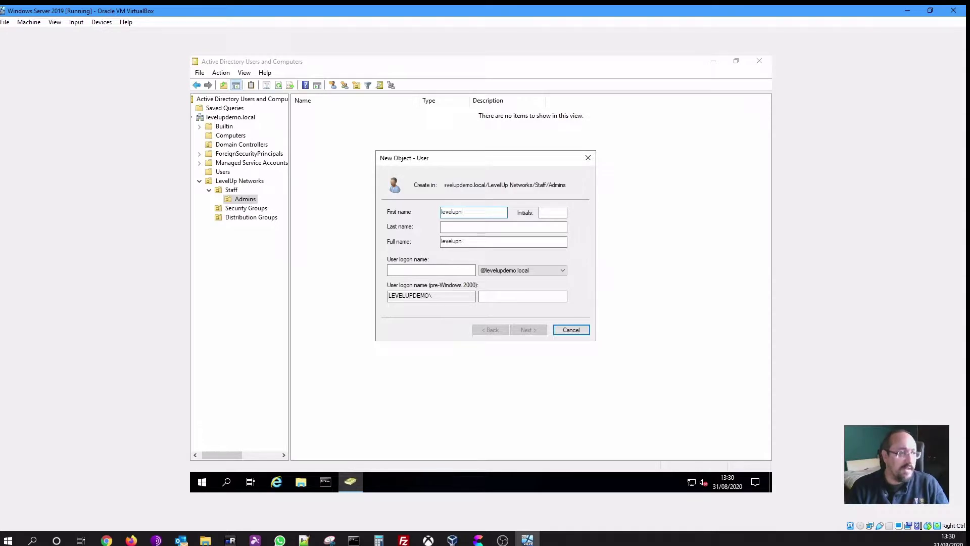
{"action": "key", "text": "BackSpace"}
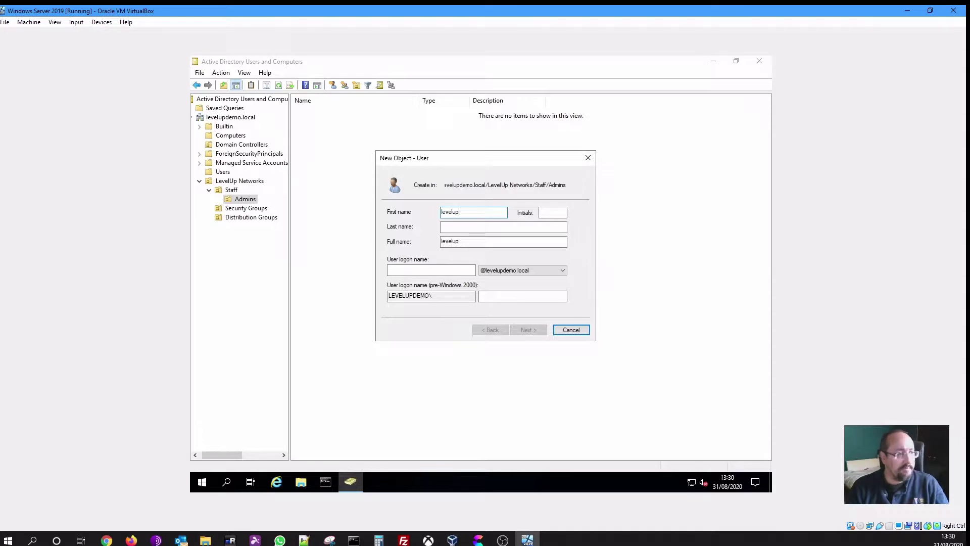
{"action": "key", "text": "Tab"}
{"action": "key", "text": "Tab"}
{"action": "key", "text": "shift+Tab"}
{"action": "key", "text": "shift+Tab"}
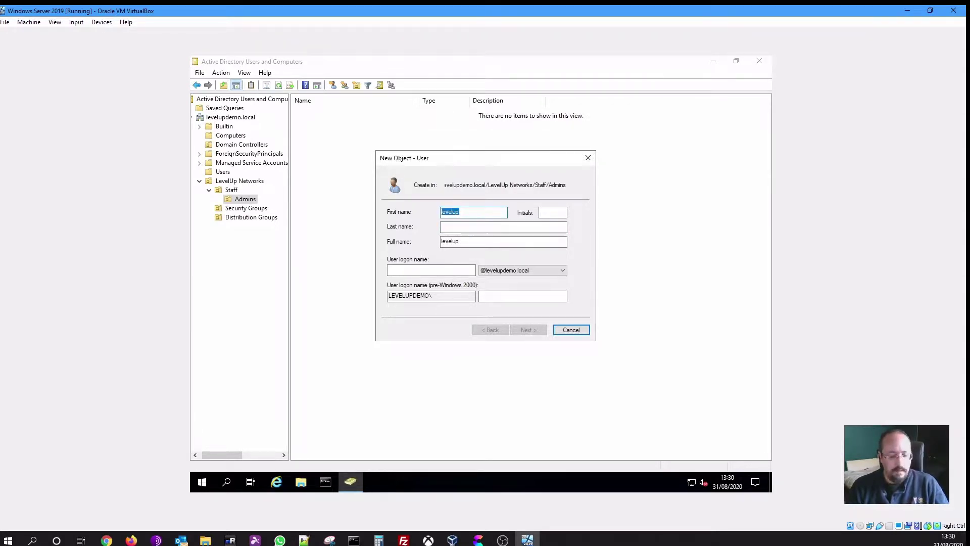
{"action": "type", "text": "Leve"}
{"action": "key", "text": "Tab"}
{"action": "key", "text": "Tab"}
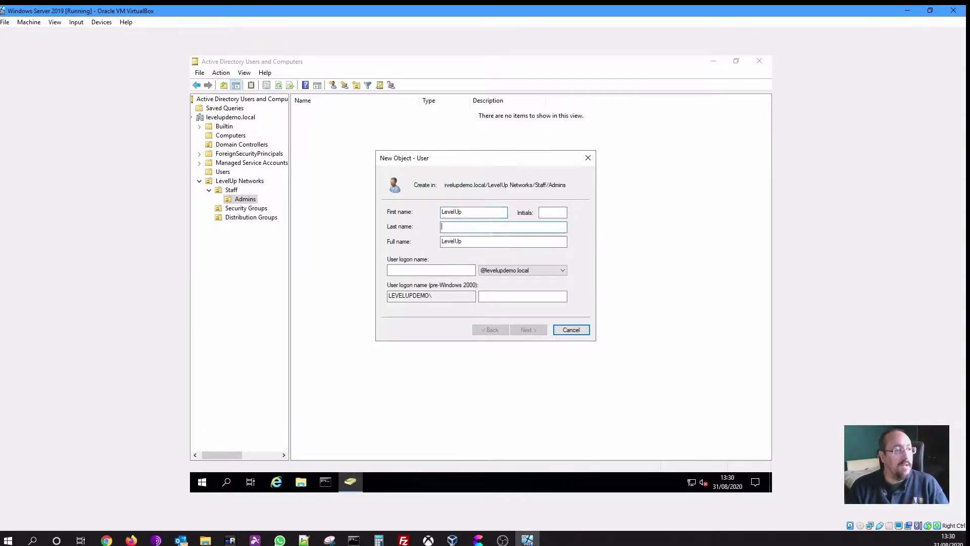
{"action": "type", "text": "Admin"}
{"action": "key", "text": "Tab"}
{"action": "key", "text": "Tab"}
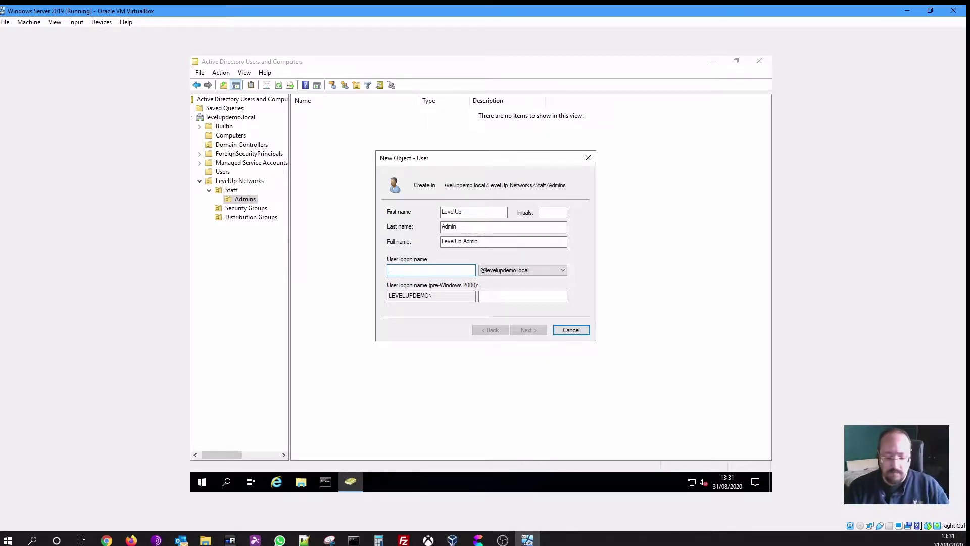
{"action": "type", "text": "level"}
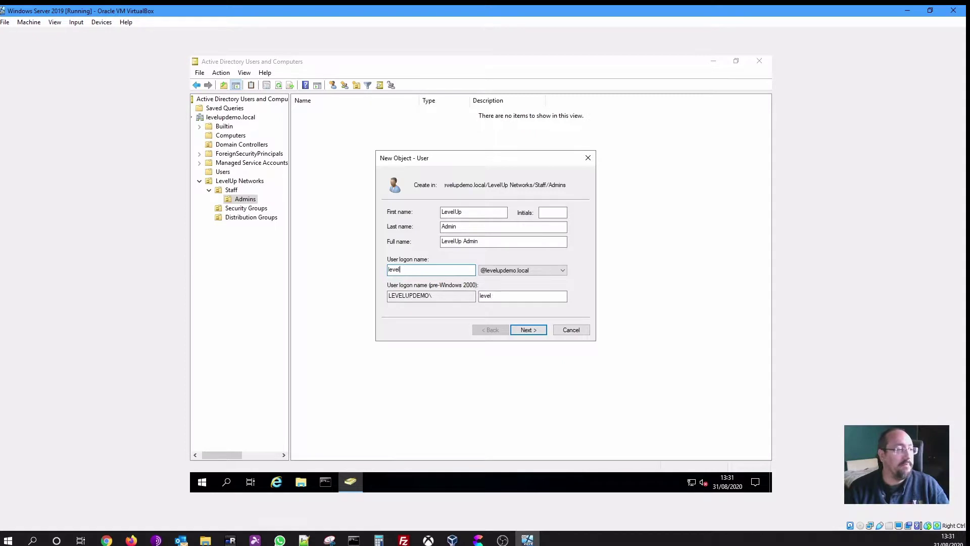
{"action": "type", "text": "upadmin"}
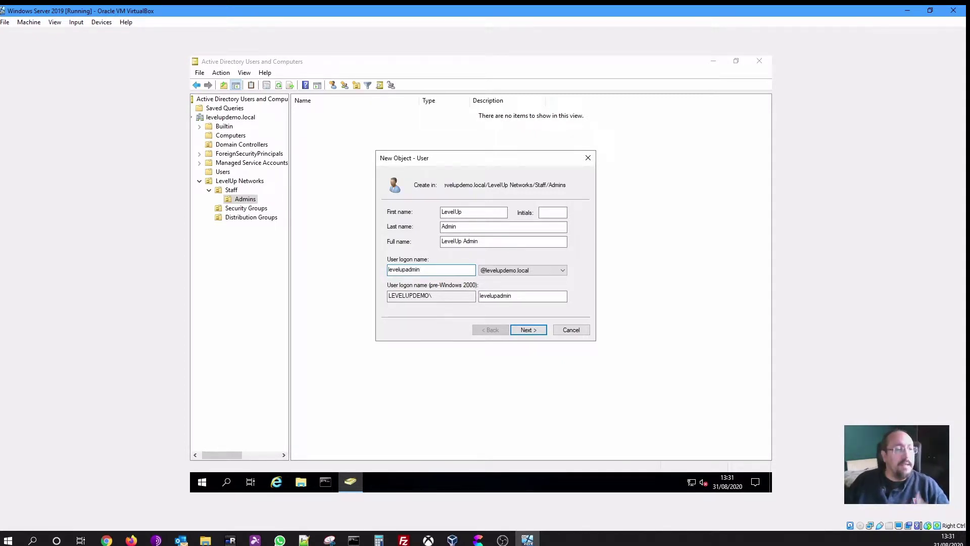
{"action": "left_click", "coordinate": [535, 331]}
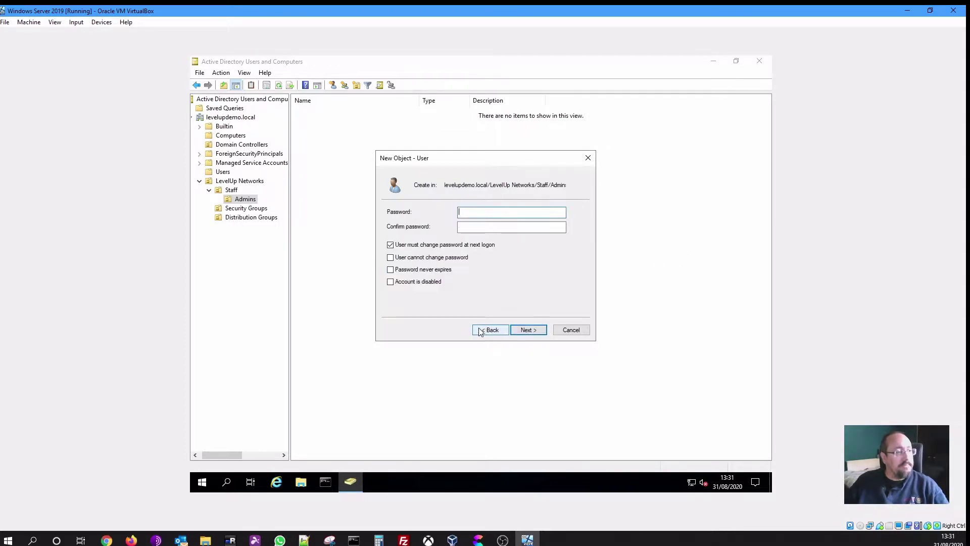
Turn off forced password change, enter and confirm LevelUp Admin's password, and finish
{"action": "left_click", "coordinate": [403, 246]}
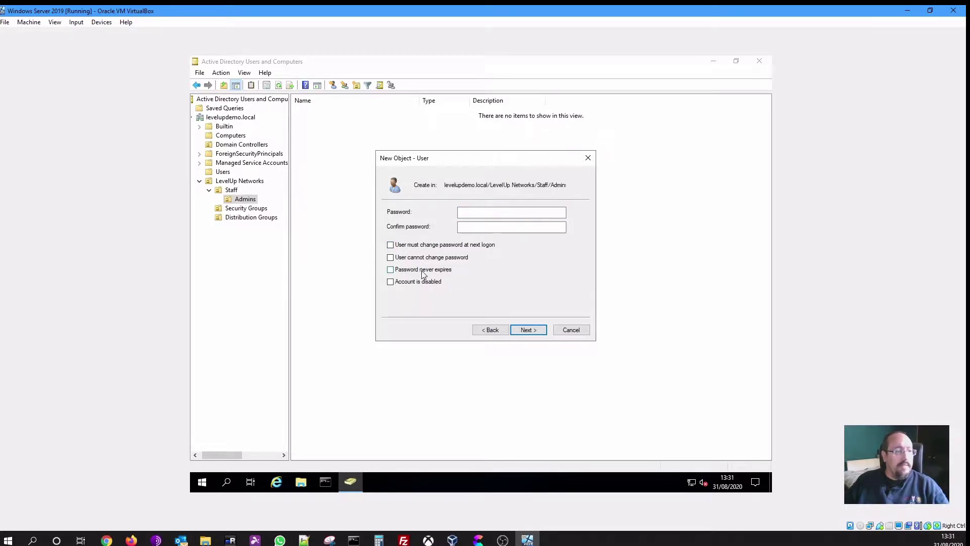
{"action": "left_click", "coordinate": [476, 213]}
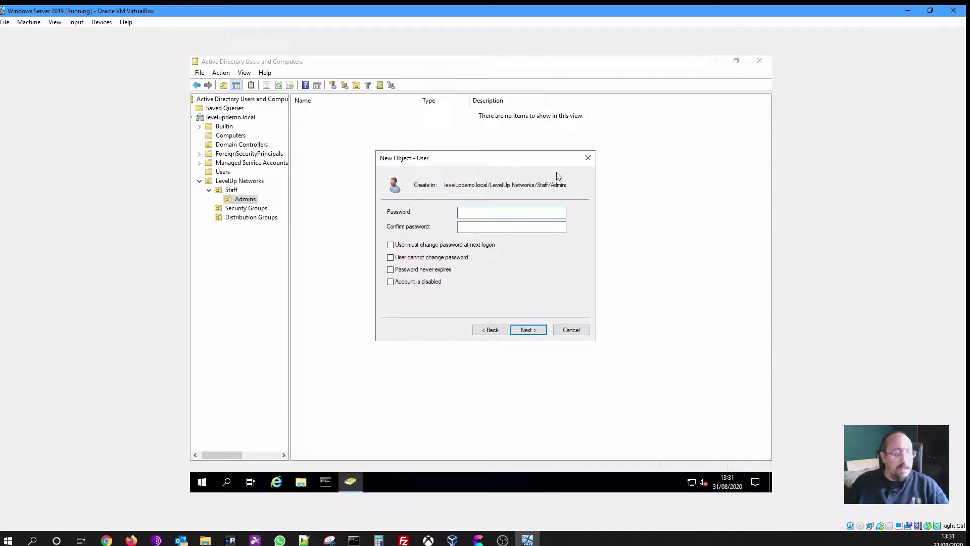
{"action": "type", "text": "Pas"}
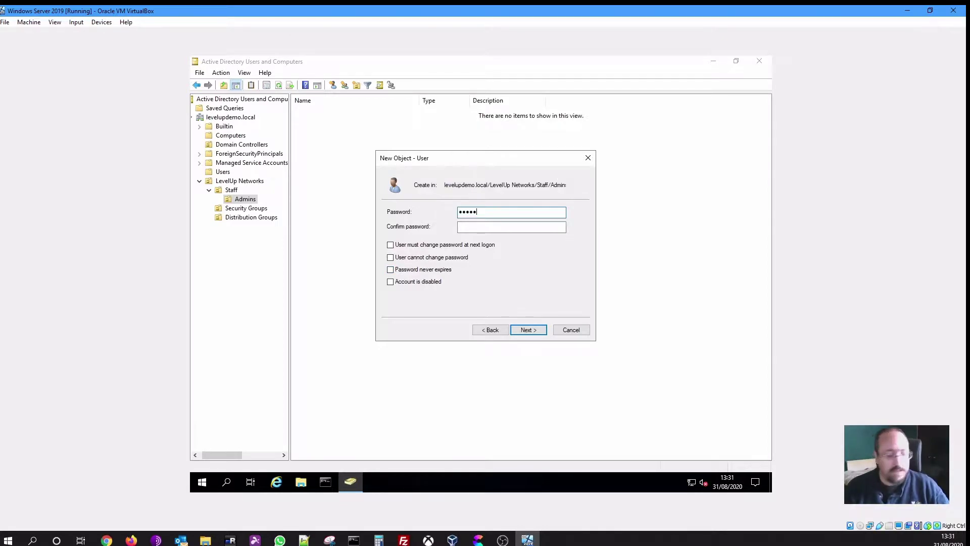
{"action": "type", "text": "sword"}
{"action": "key", "text": "Tab"}
{"action": "type", "text": "Pa"}
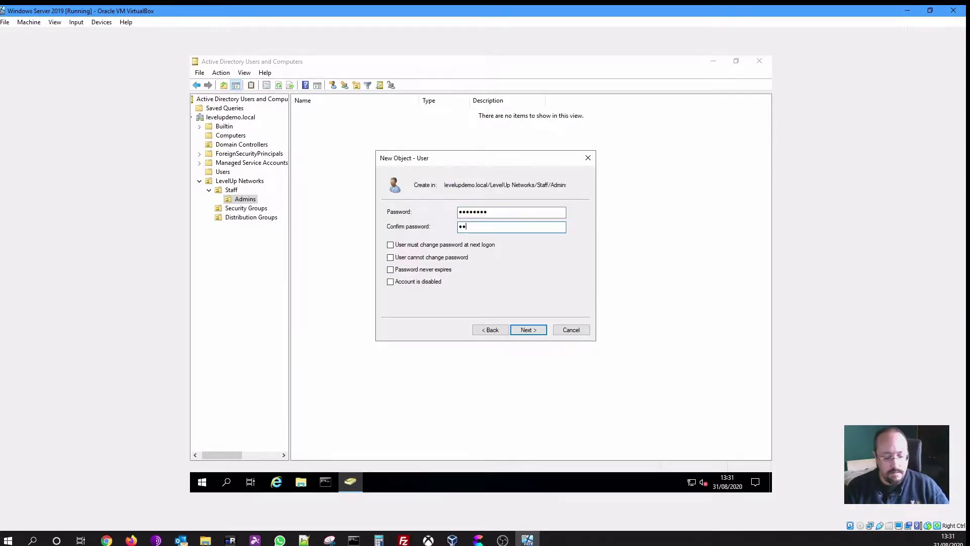
{"action": "type", "text": "ssword1"}
{"action": "key", "text": "shift+Tab"}
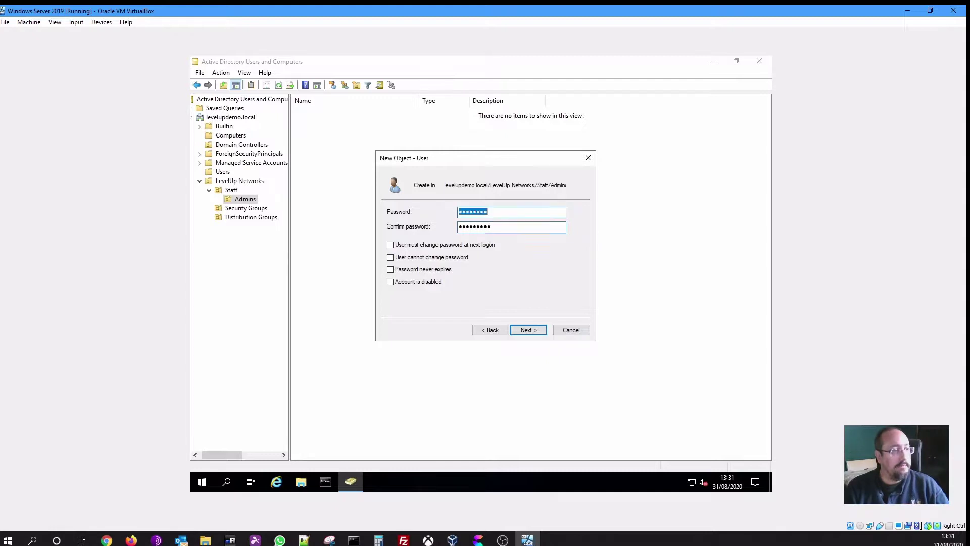
{"action": "type", "text": "Passwor"}
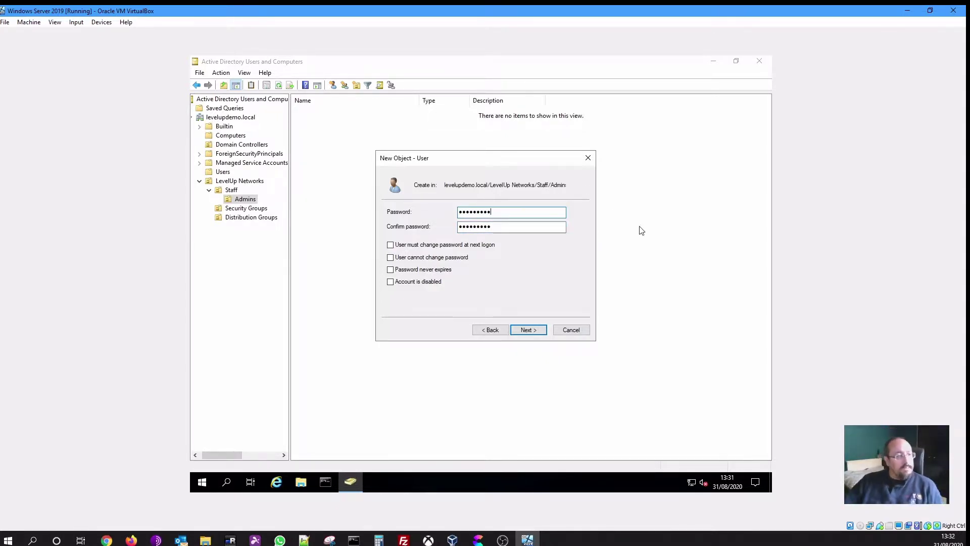
{"action": "left_click", "coordinate": [534, 330]}
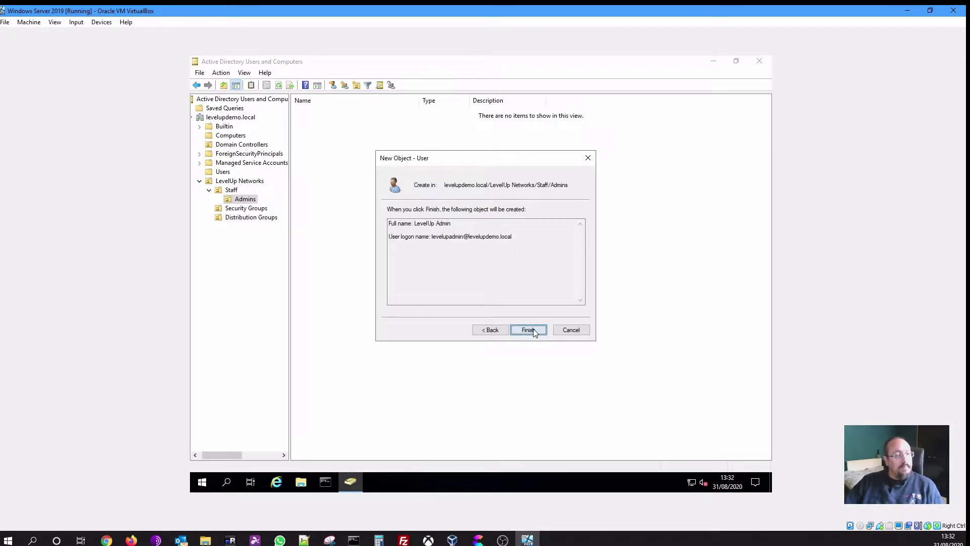
{"action": "left_click", "coordinate": [528, 330]}
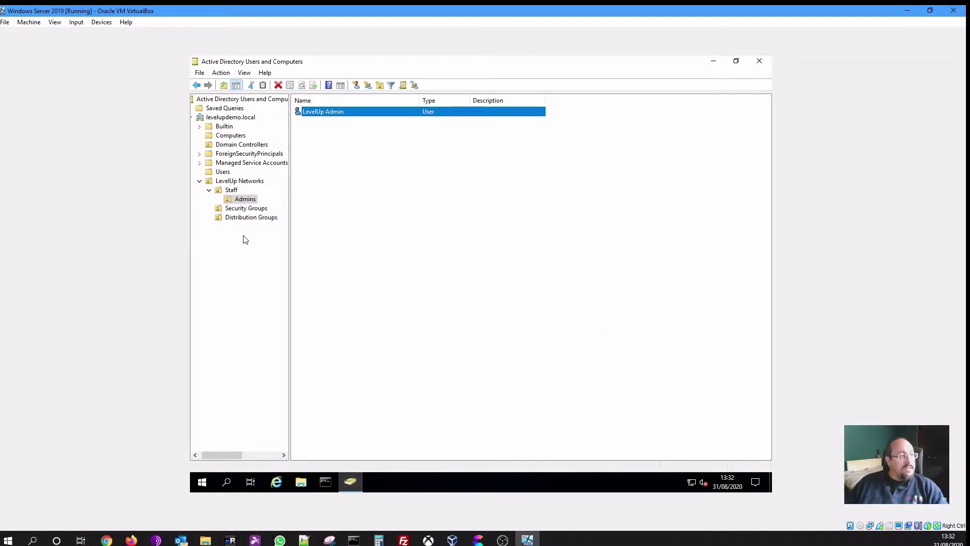
Create a global security group named 'Access to all Drives' in Security Groups
{"action": "left_click", "coordinate": [240, 210]}
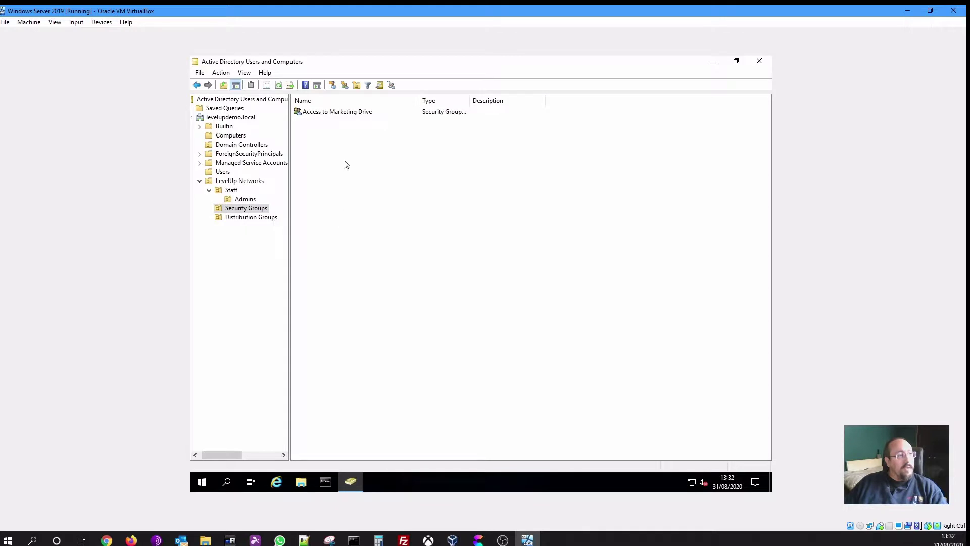
{"action": "right_click", "coordinate": [347, 248]}
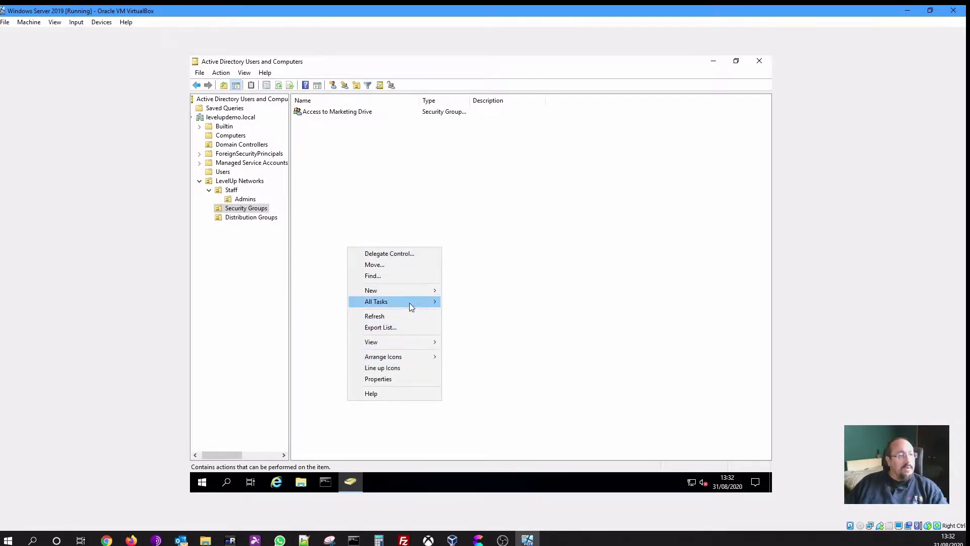
{"action": "mouse_move", "coordinate": [410, 292]}
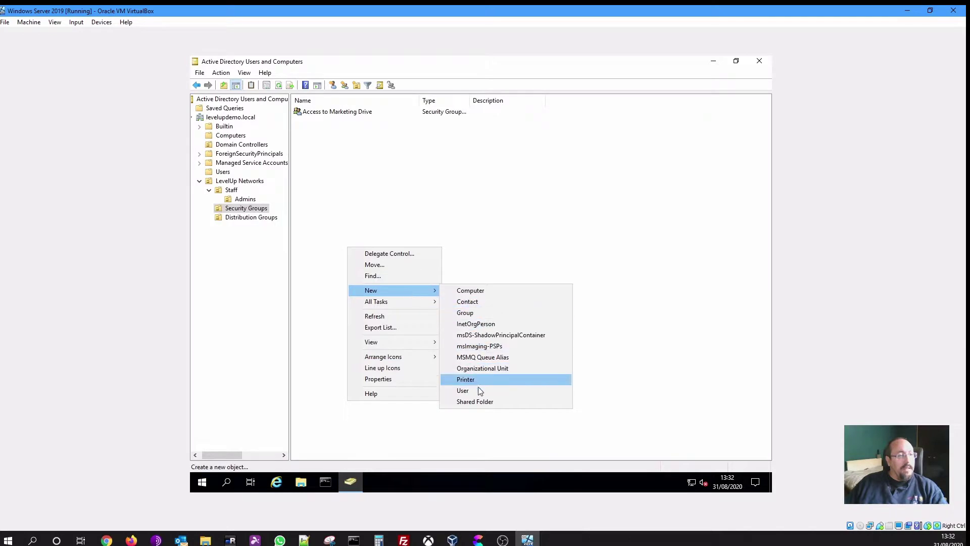
{"action": "left_click", "coordinate": [483, 311]}
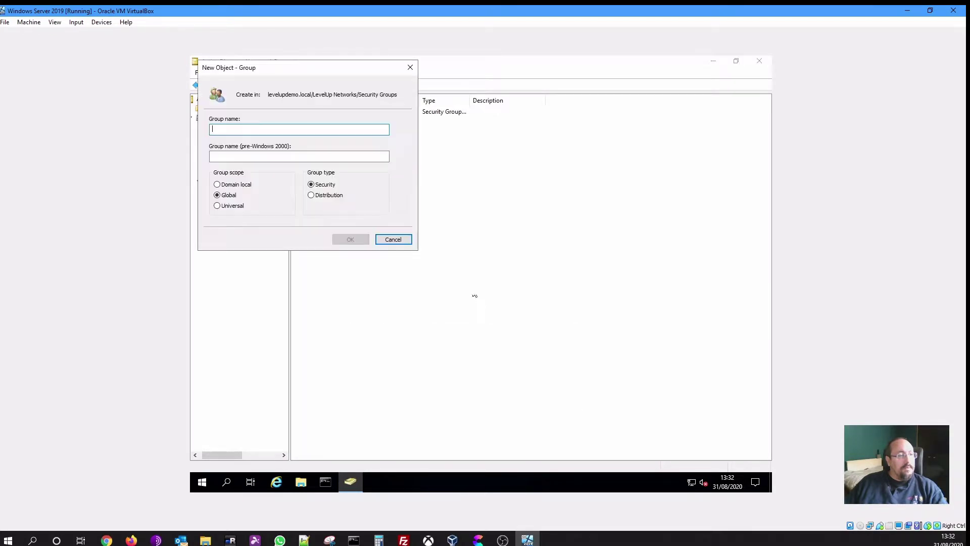
{"action": "left_click_drag", "start_coordinate": [335, 68], "coordinate": [548, 179]}
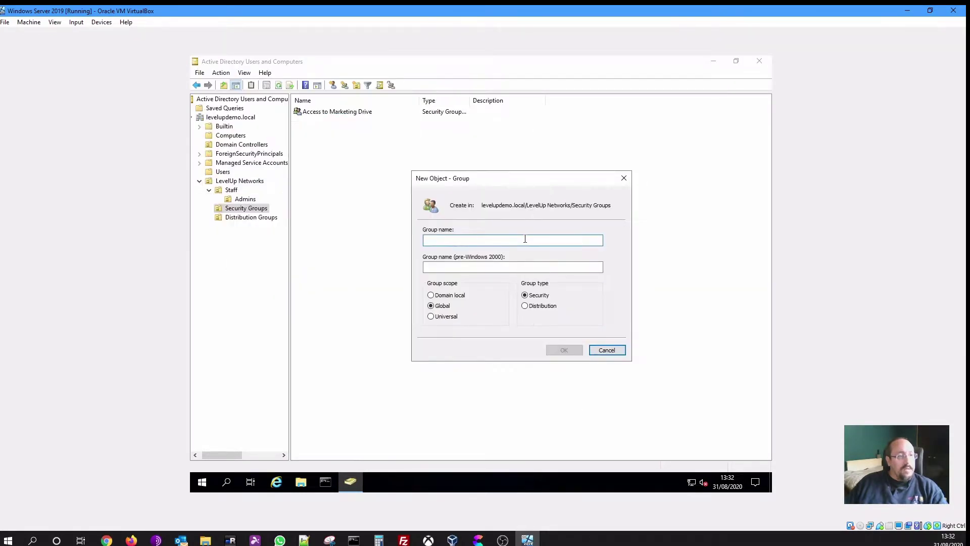
{"action": "type", "text": "A"}
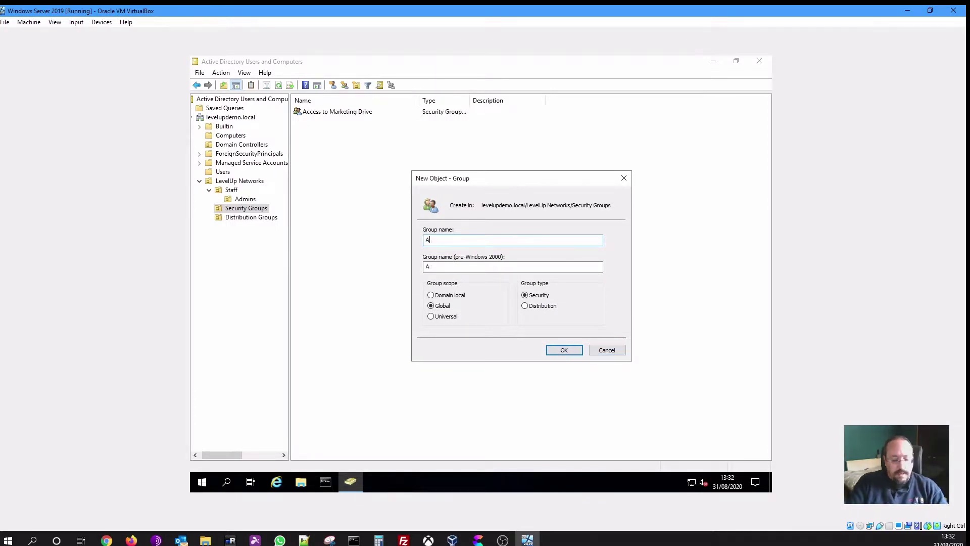
{"action": "type", "text": "ccess to all Drives"}
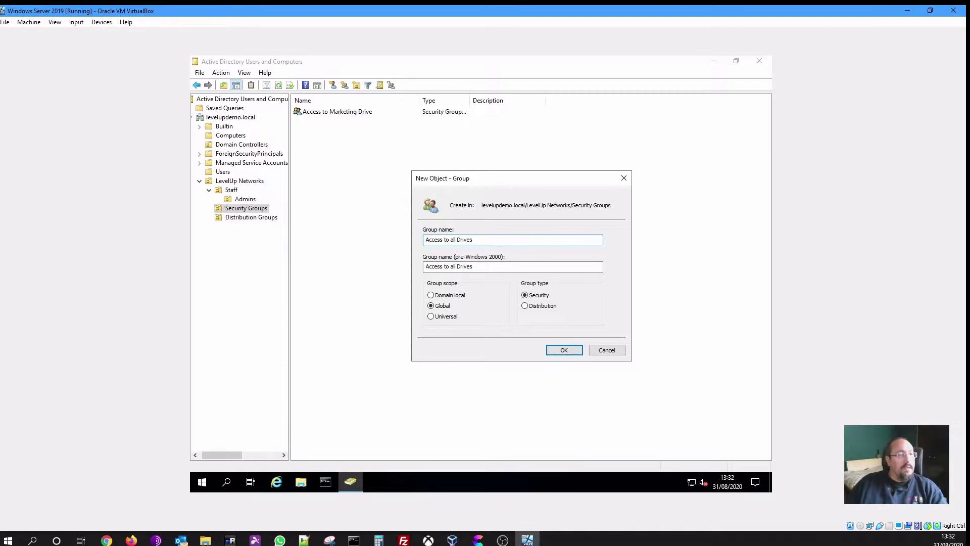
{"action": "left_click", "coordinate": [563, 351]}
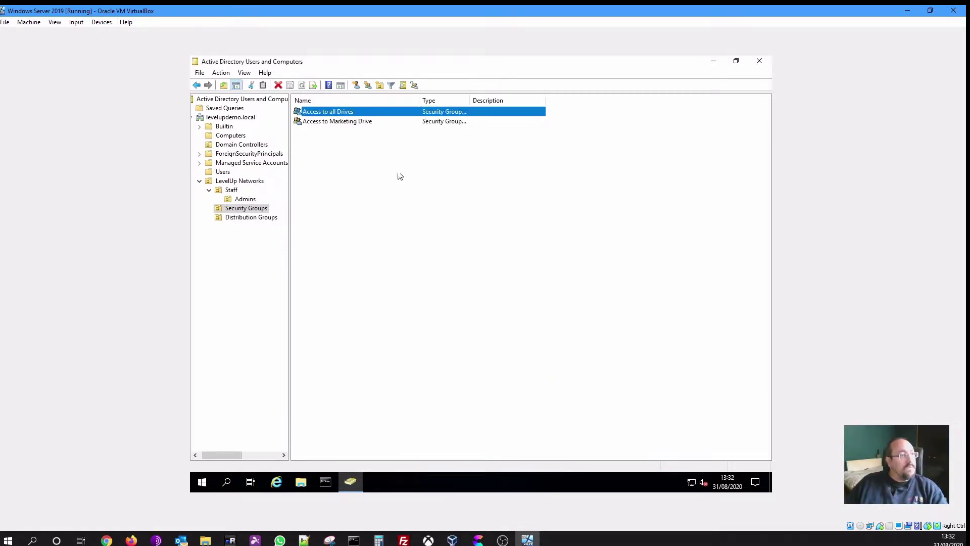
In Access to all Drives' Members tab, add LevelUp Admin by searching 'admin'
{"action": "double_click", "coordinate": [342, 113]}
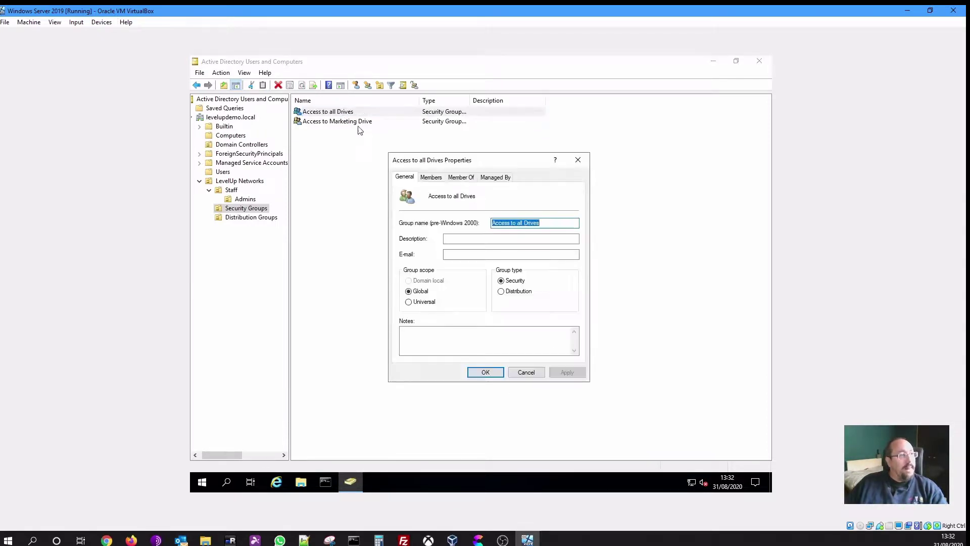
{"action": "left_click", "coordinate": [429, 179]}
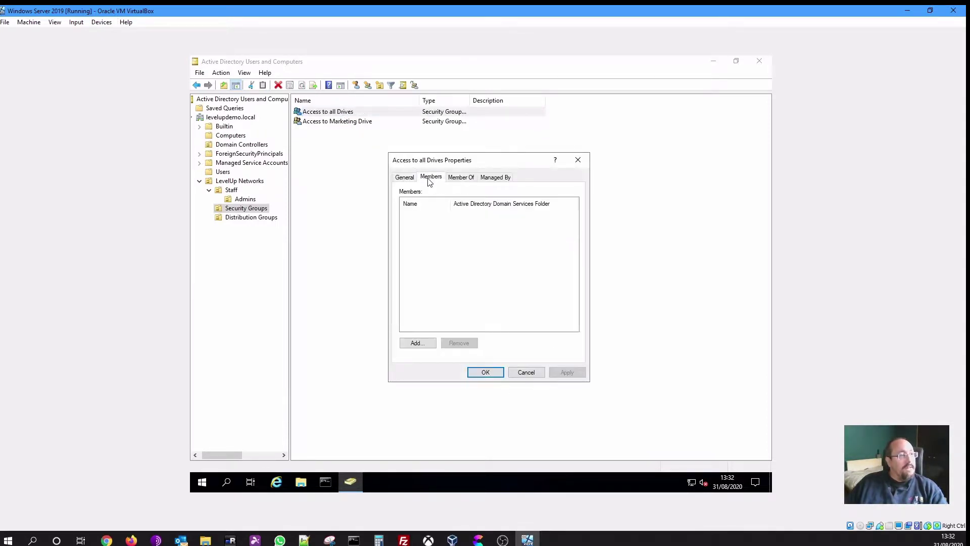
{"action": "left_click", "coordinate": [416, 346]}
{"action": "type", "text": "admin"}
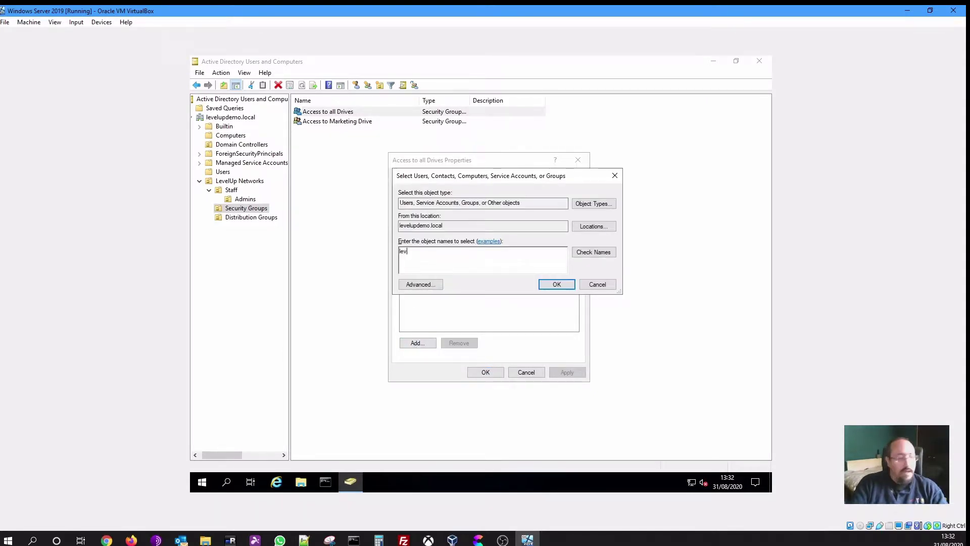
{"action": "key", "text": "Return"}
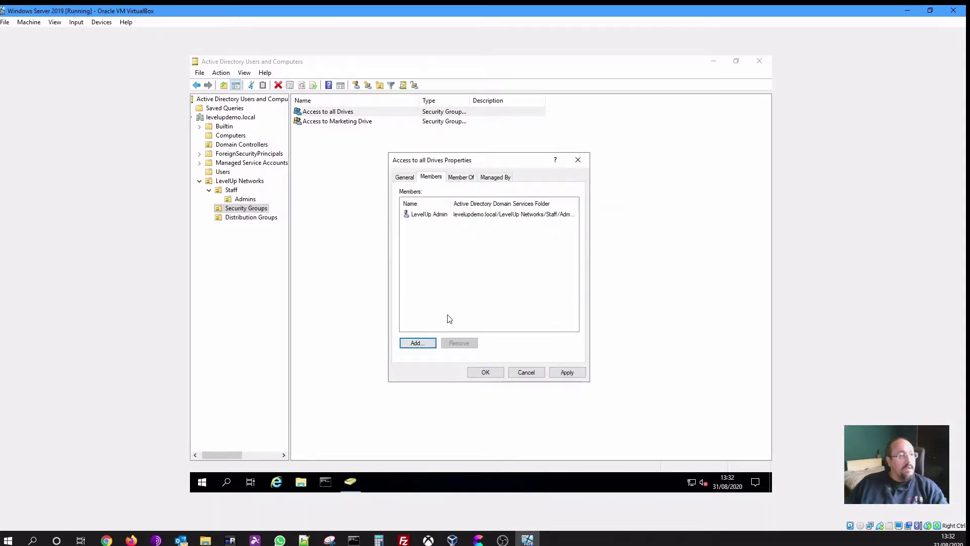
{"action": "left_click", "coordinate": [483, 373]}
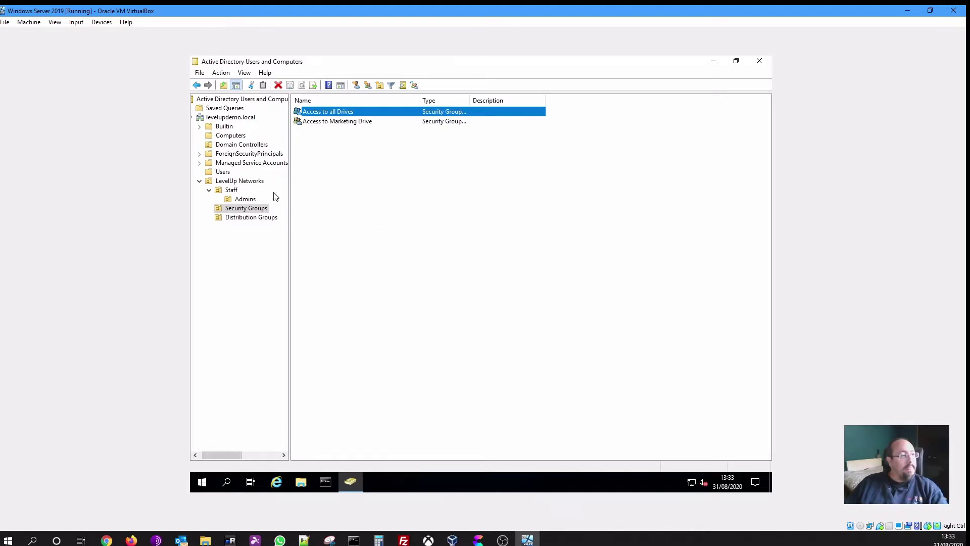
Browse to Staff > Admins and glance at LevelUp Admin's properties
{"action": "left_click", "coordinate": [231, 191]}
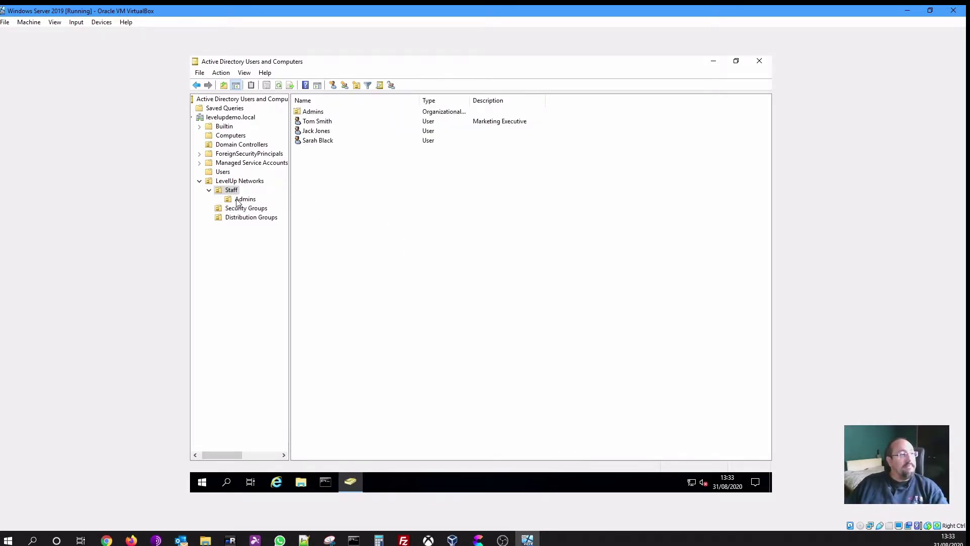
{"action": "left_click", "coordinate": [240, 200]}
{"action": "double_click", "coordinate": [332, 112]}
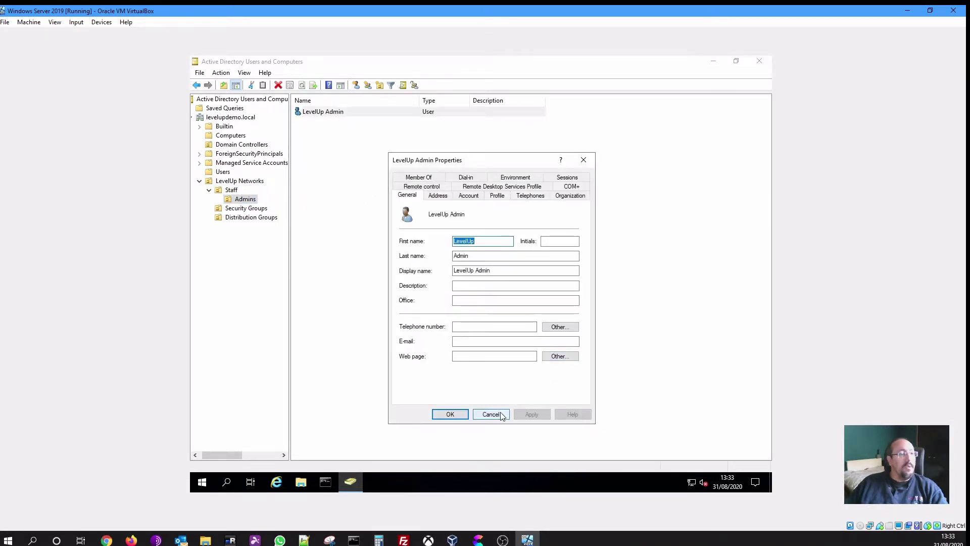
{"action": "left_click", "coordinate": [505, 410]}
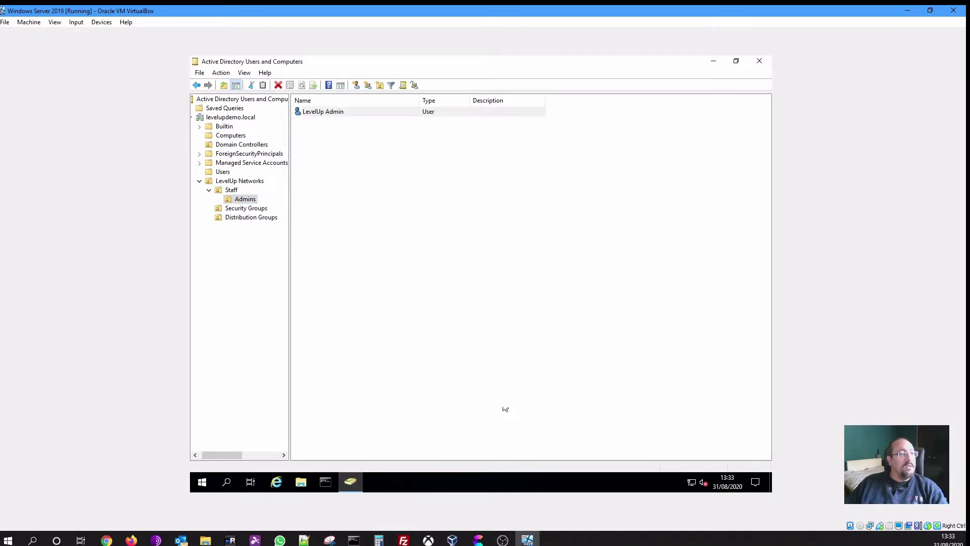
Add LevelUp Admin to Access to all Drives through Add to a group, searching 'access'
{"action": "right_click", "coordinate": [342, 118]}
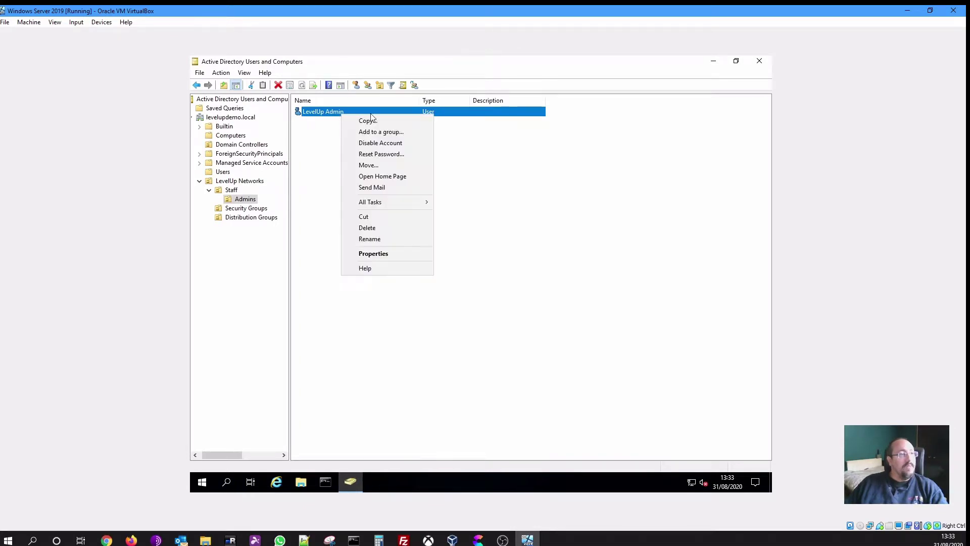
{"action": "left_click", "coordinate": [399, 135]}
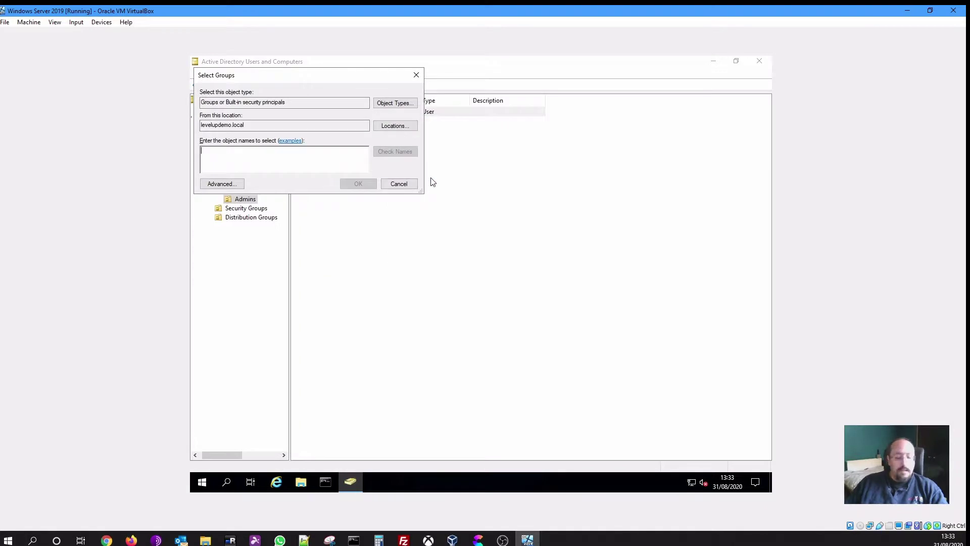
{"action": "type", "text": "access"}
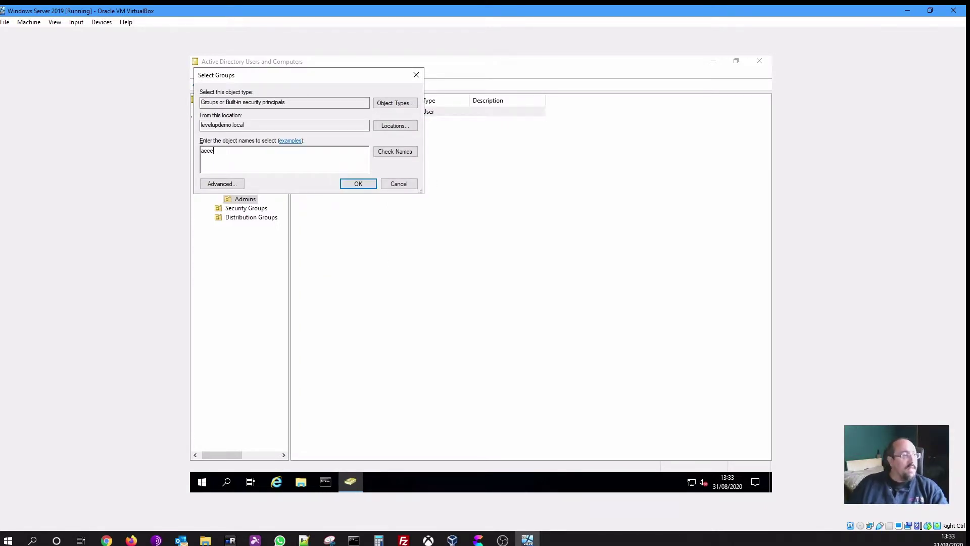
{"action": "left_click", "coordinate": [392, 154]}
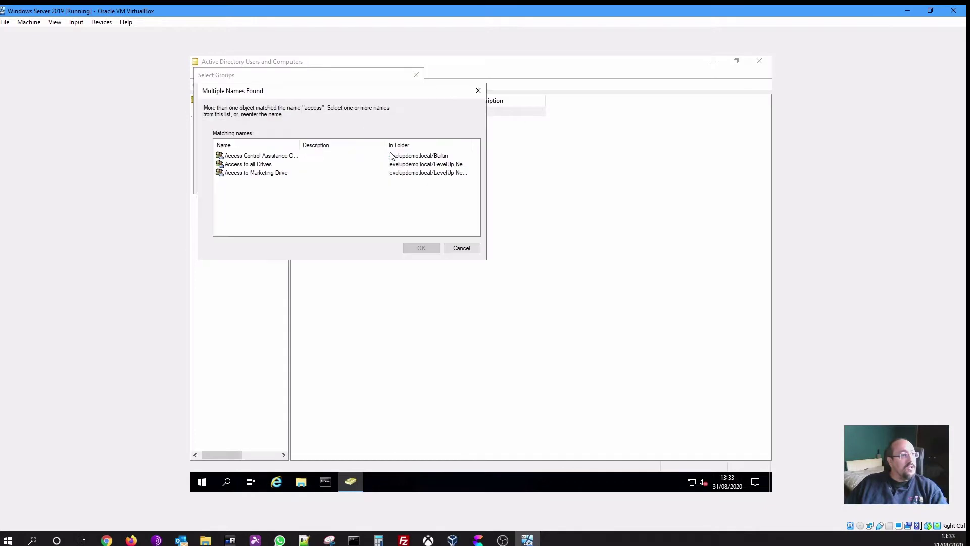
{"action": "left_click_drag", "start_coordinate": [302, 145], "coordinate": [319, 145]}
{"action": "left_click", "coordinate": [260, 166]}
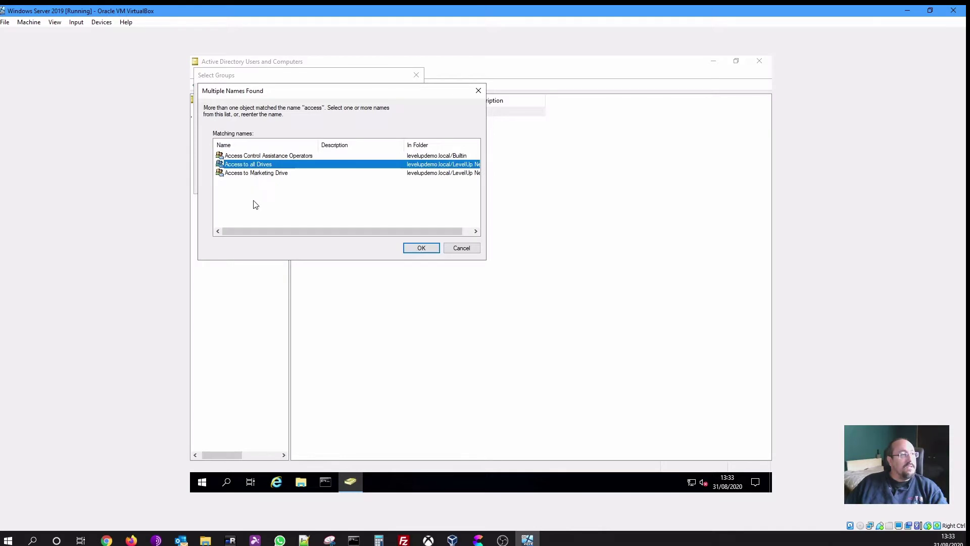
{"action": "left_click", "coordinate": [420, 250]}
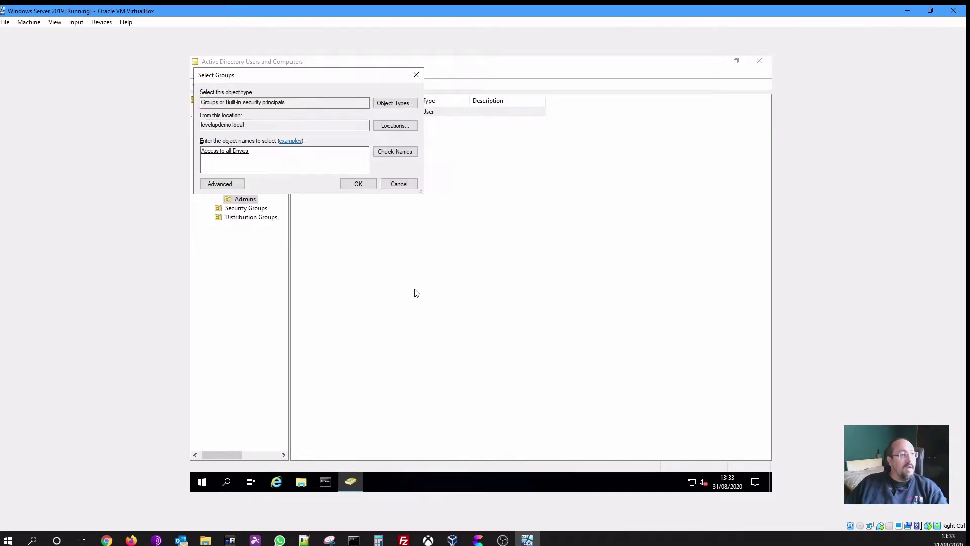
{"action": "left_click", "coordinate": [366, 184]}
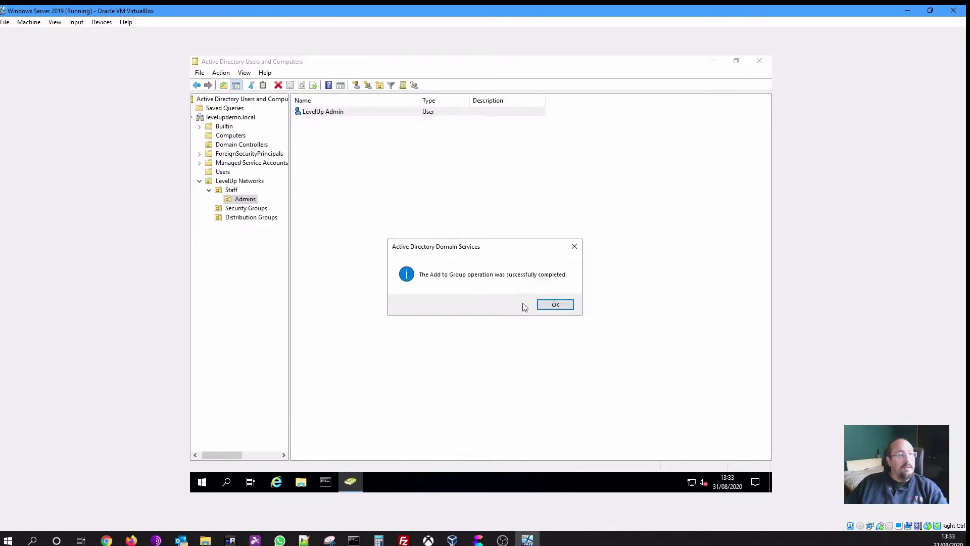
{"action": "left_click", "coordinate": [549, 306]}
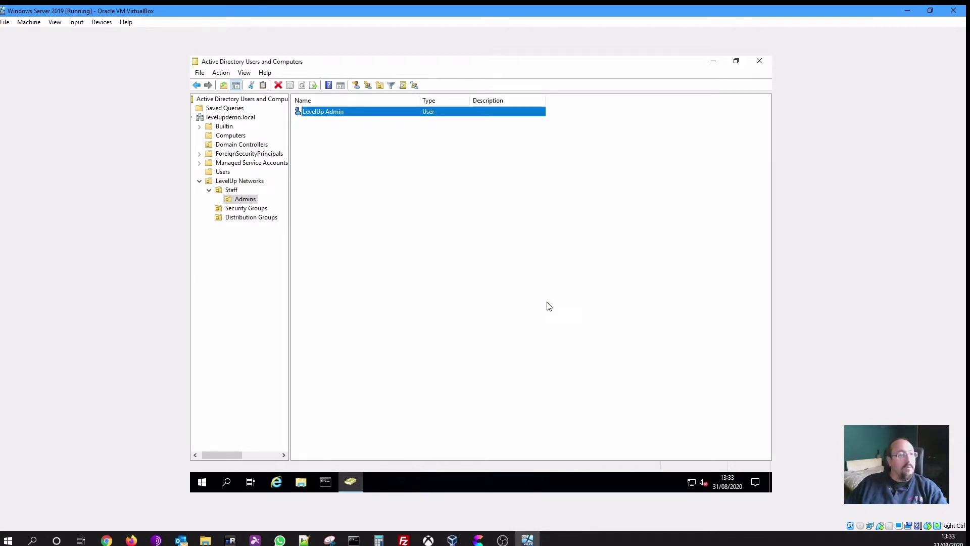
Inspect LevelUp Admin's current group memberships with the name column widened
{"action": "double_click", "coordinate": [334, 116]}
{"action": "left_click", "coordinate": [417, 179]}
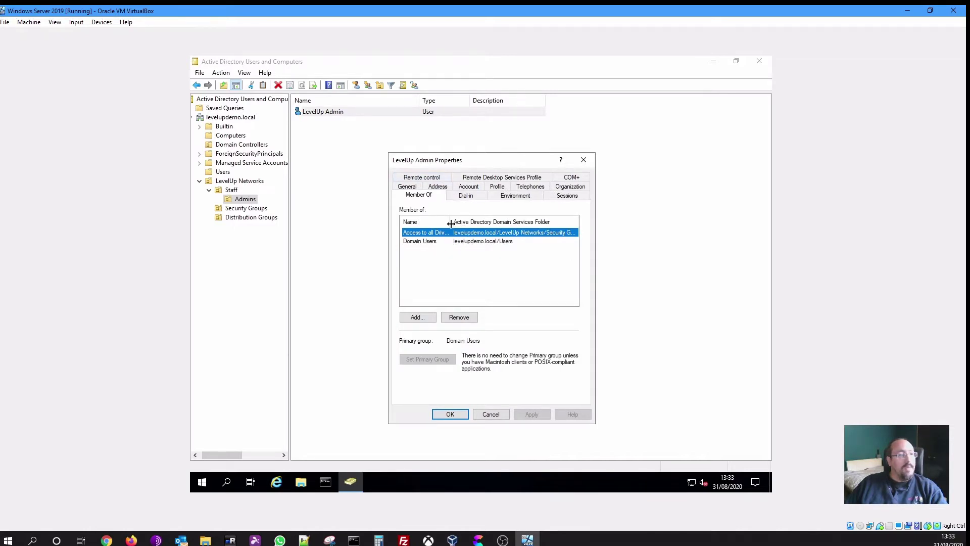
{"action": "left_click_drag", "start_coordinate": [452, 223], "coordinate": [470, 222]}
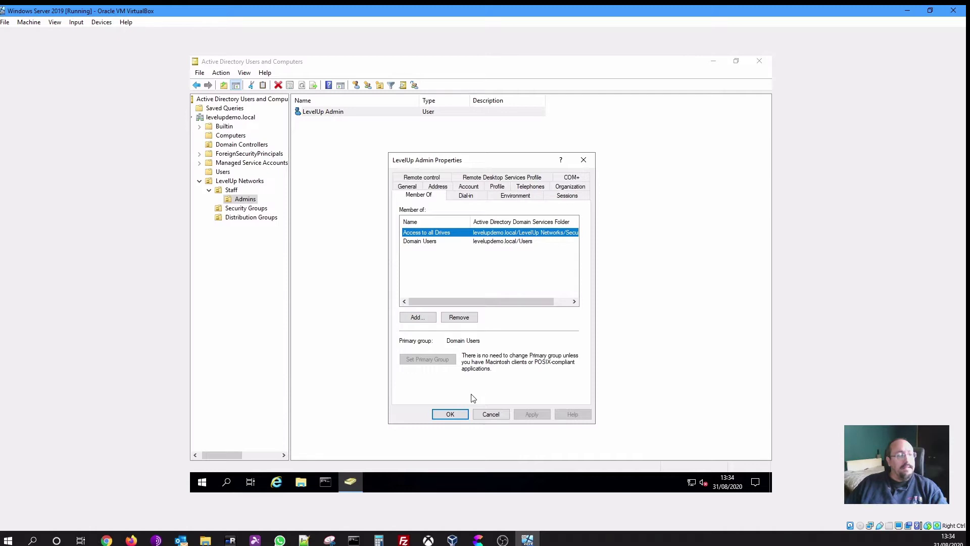
{"action": "left_click", "coordinate": [488, 416]}
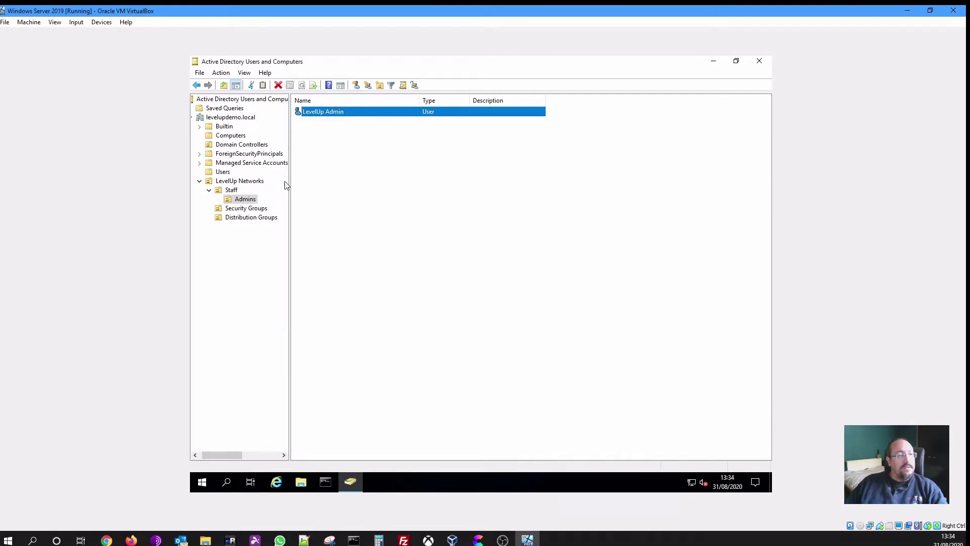
Add LevelUp Admin to the Administrators group by resolving 'admin'
{"action": "double_click", "coordinate": [327, 114]}
{"action": "left_click", "coordinate": [414, 178]}
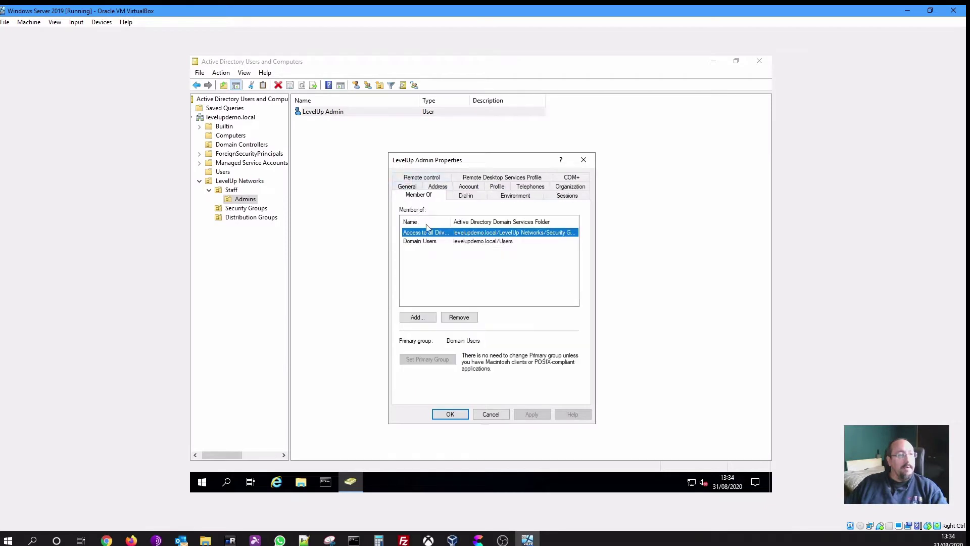
{"action": "left_click", "coordinate": [418, 317]}
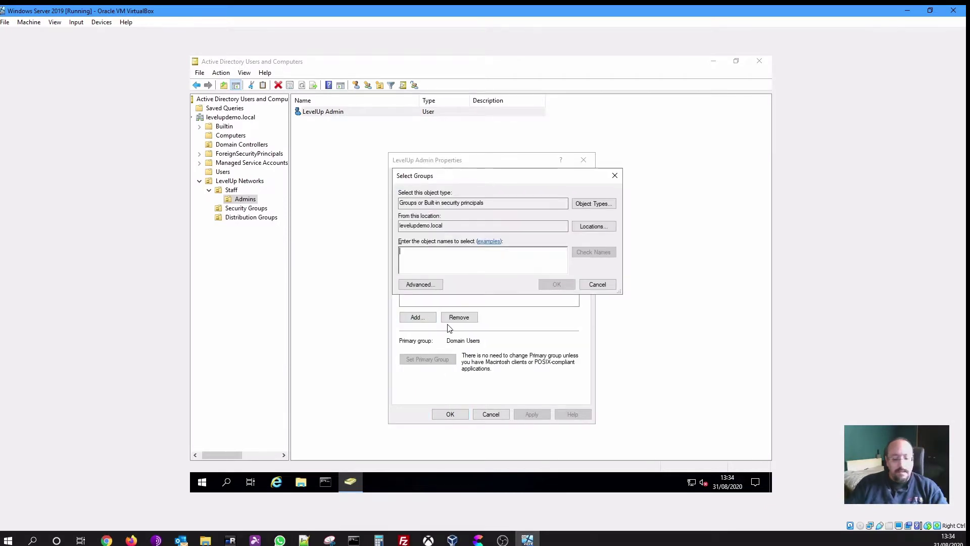
{"action": "type", "text": "admin"}
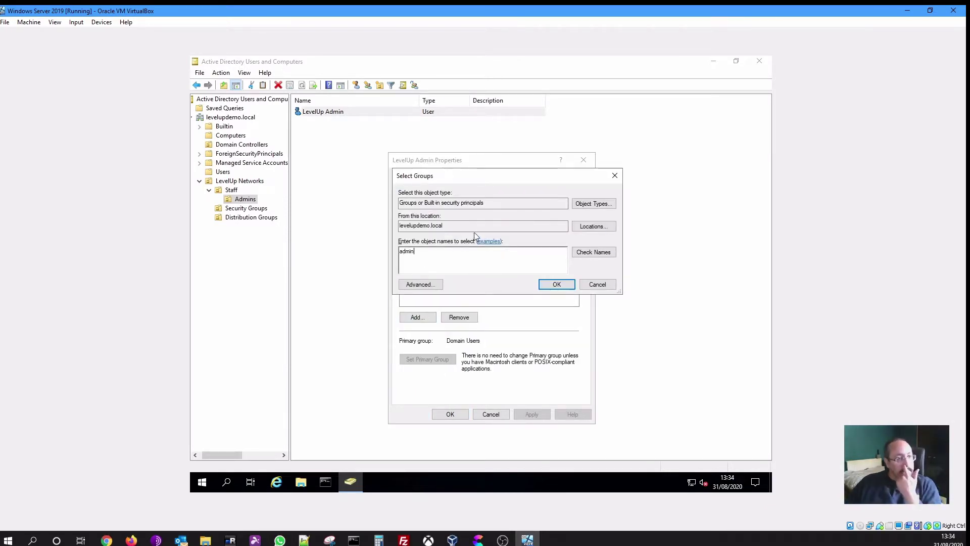
{"action": "left_click", "coordinate": [588, 254]}
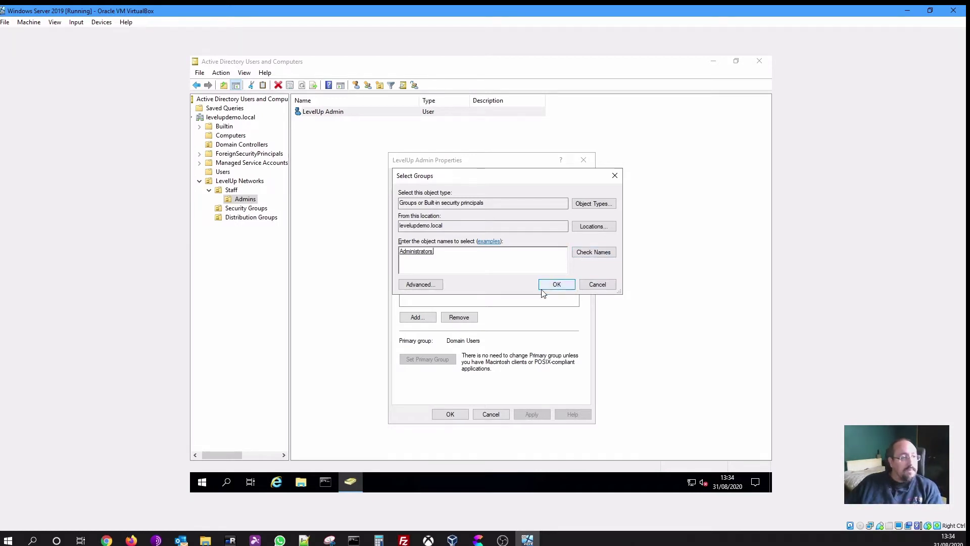
{"action": "left_click", "coordinate": [556, 284]}
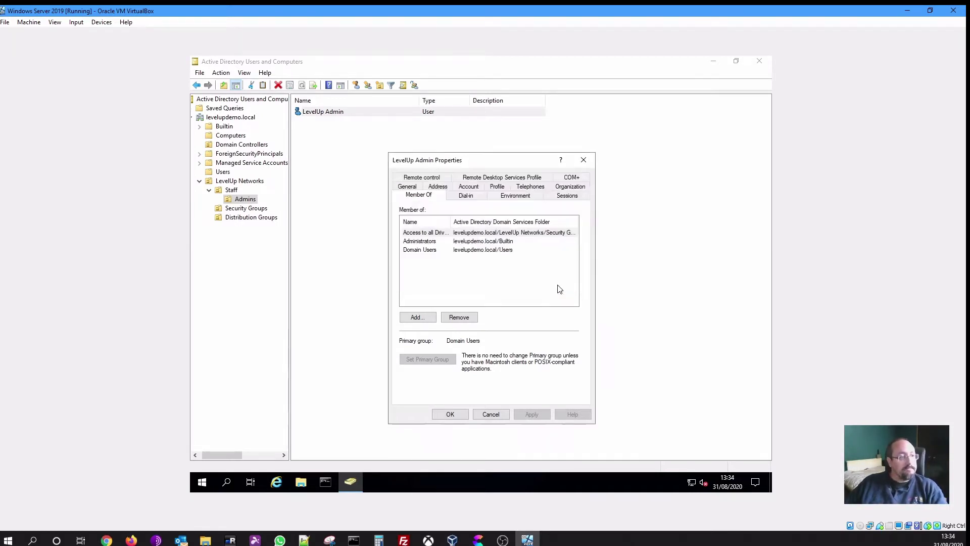
Open the advanced group search and list all groups in the domain
{"action": "left_click", "coordinate": [429, 320]}
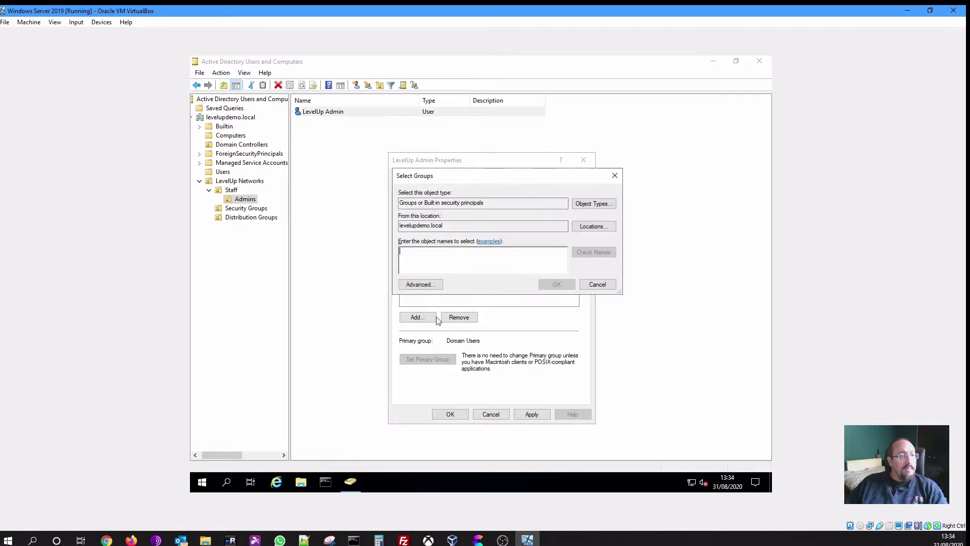
{"action": "left_click", "coordinate": [431, 284]}
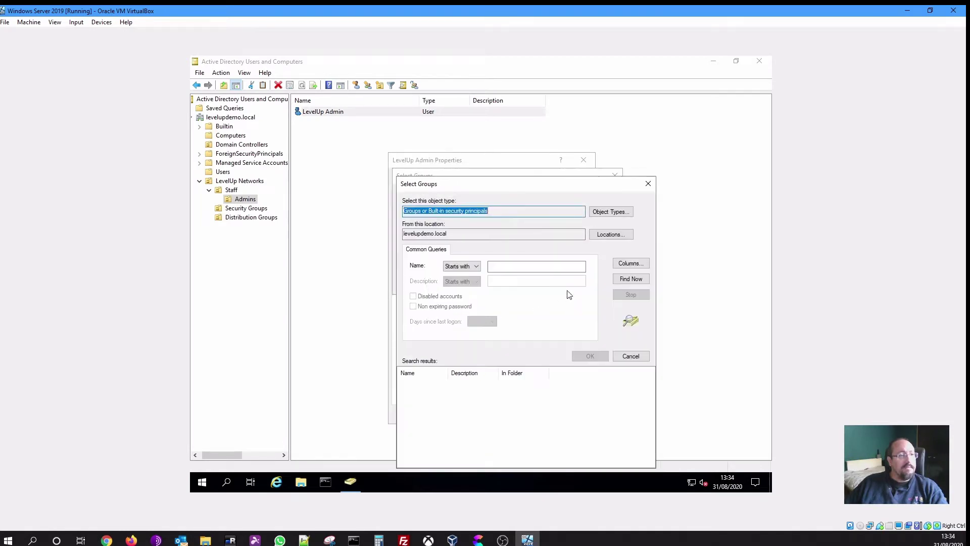
{"action": "left_click", "coordinate": [622, 281]}
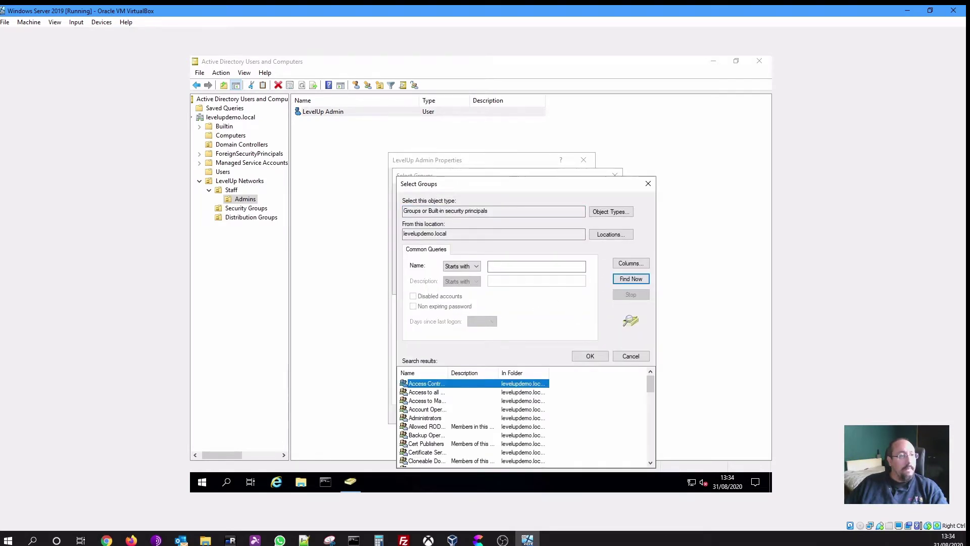
{"action": "left_click_drag", "start_coordinate": [516, 184], "coordinate": [515, 130]}
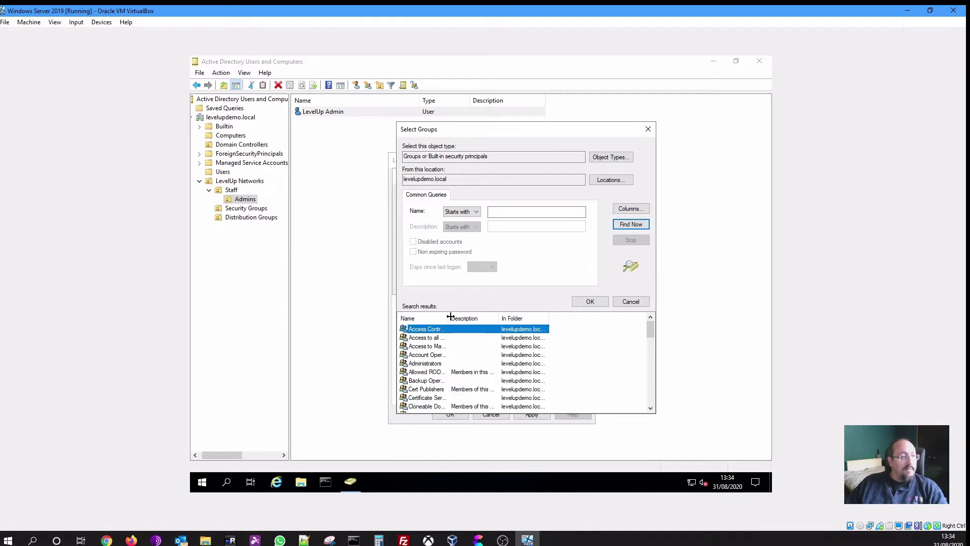
{"action": "left_click_drag", "start_coordinate": [448, 319], "coordinate": [476, 313]}
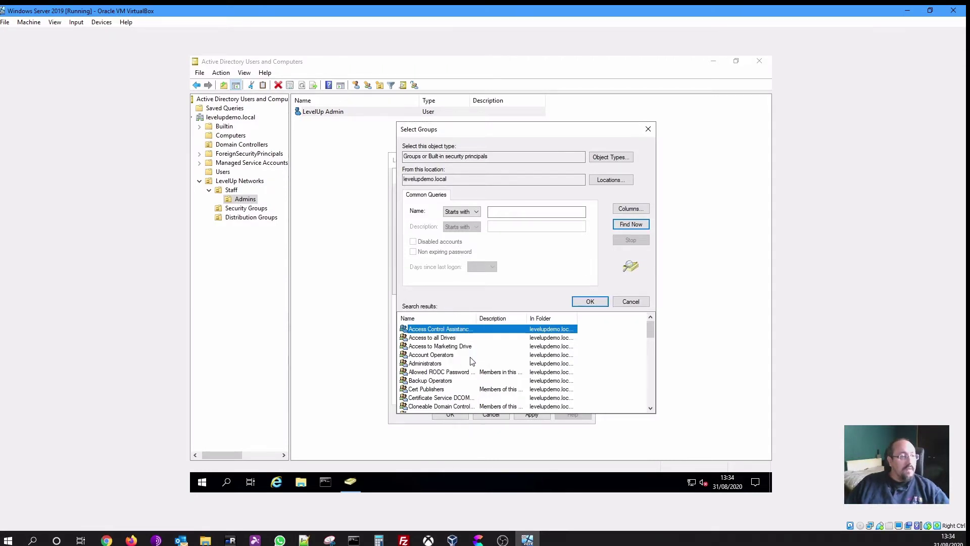
Select DnsAdmins, Domain Admins, Enterprise Admins, Hyper-V Administrators, Key Admins and Remote Desktop Users
{"action": "left_click", "coordinate": [650, 408]}
{"action": "left_click", "coordinate": [650, 408]}
{"action": "left_click", "coordinate": [650, 407]}
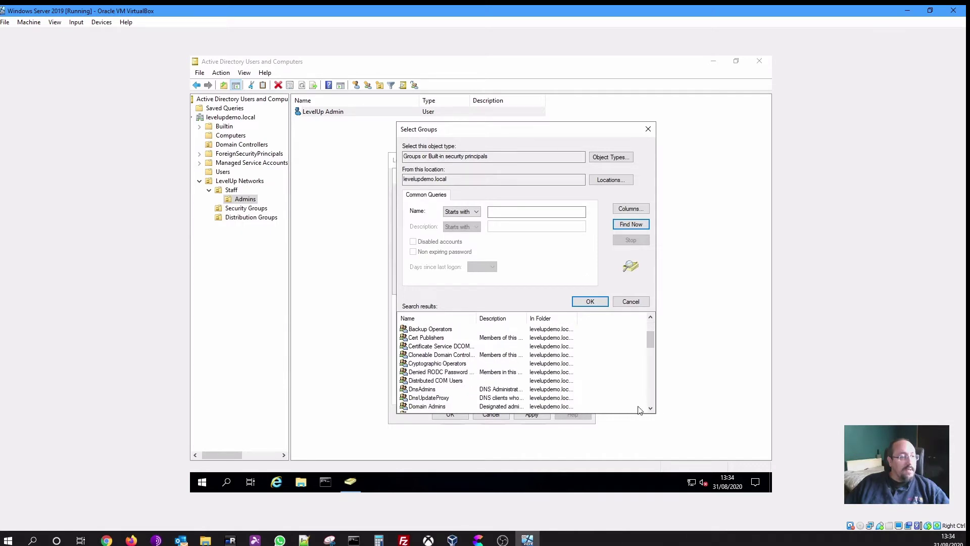
{"action": "left_click", "coordinate": [431, 407]}
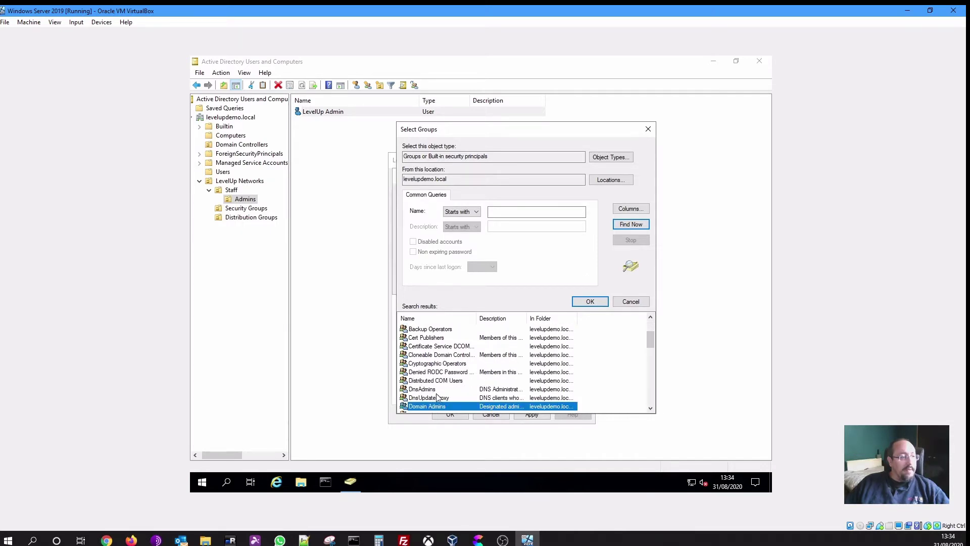
{"action": "left_click", "coordinate": [430, 389], "text": "ctrl"}
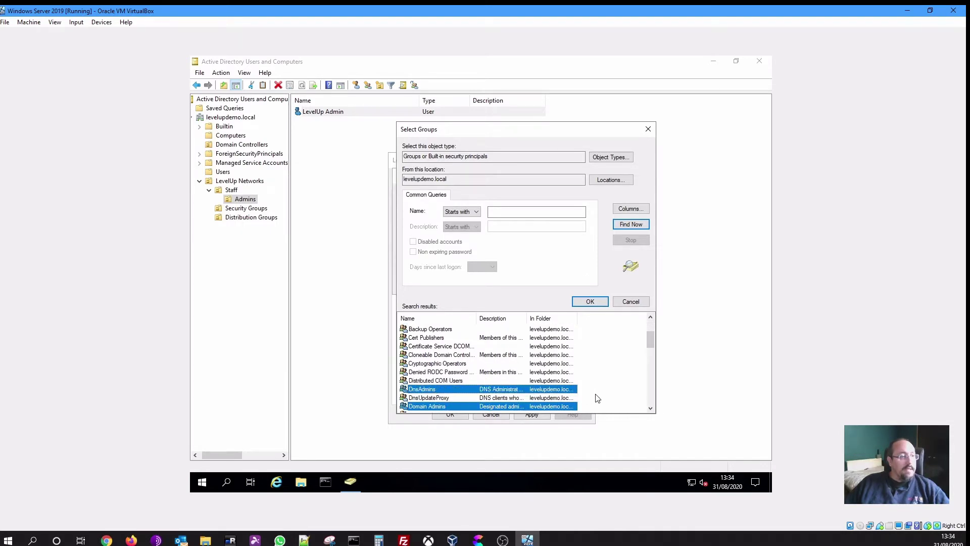
{"action": "left_click", "coordinate": [651, 409]}
{"action": "left_click", "coordinate": [650, 408]}
{"action": "left_click", "coordinate": [651, 409]}
{"action": "left_click", "coordinate": [651, 408]}
{"action": "left_click", "coordinate": [651, 408]}
{"action": "left_click", "coordinate": [651, 408]}
{"action": "left_click", "coordinate": [651, 409]}
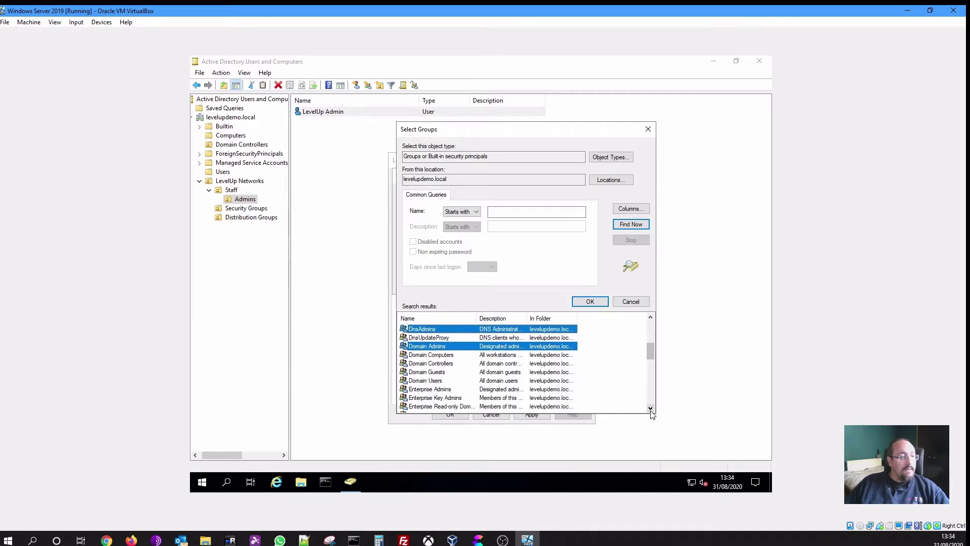
{"action": "left_click", "coordinate": [651, 408]}
{"action": "left_click", "coordinate": [651, 408]}
{"action": "left_click", "coordinate": [430, 373], "text": "ctrl"}
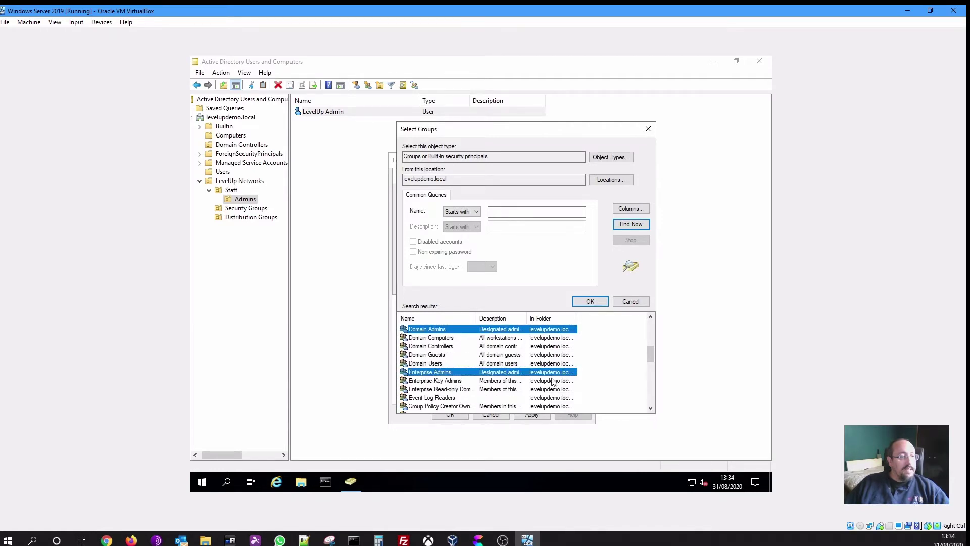
{"action": "left_click", "coordinate": [650, 408]}
{"action": "left_click", "coordinate": [651, 408]}
{"action": "left_click", "coordinate": [651, 408]}
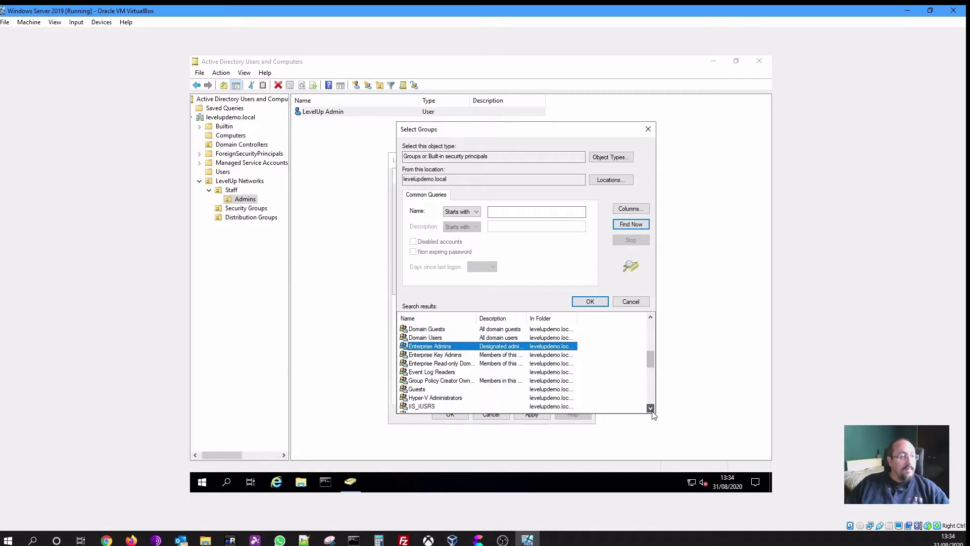
{"action": "left_click", "coordinate": [651, 408]}
{"action": "left_click", "coordinate": [651, 408]}
{"action": "left_click", "coordinate": [651, 408]}
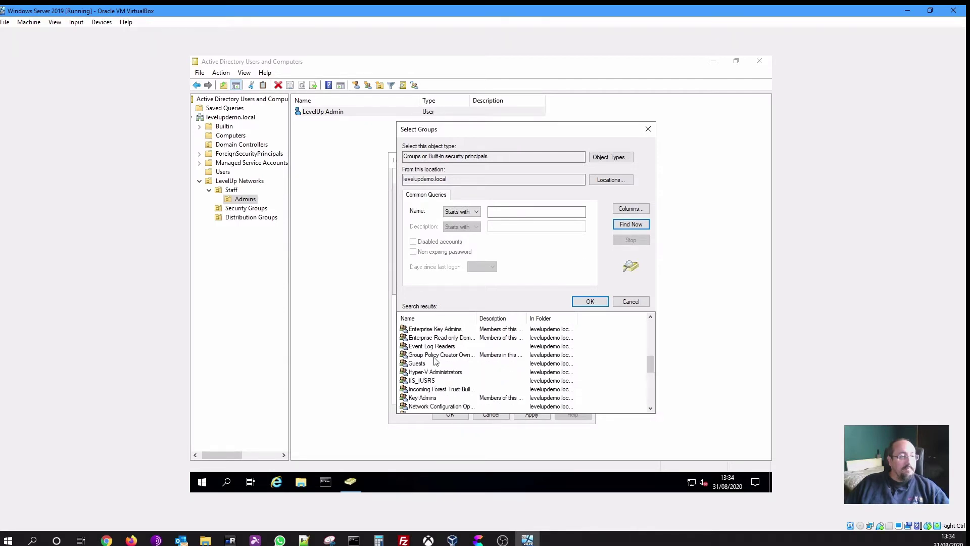
{"action": "left_click", "coordinate": [445, 372], "text": "ctrl"}
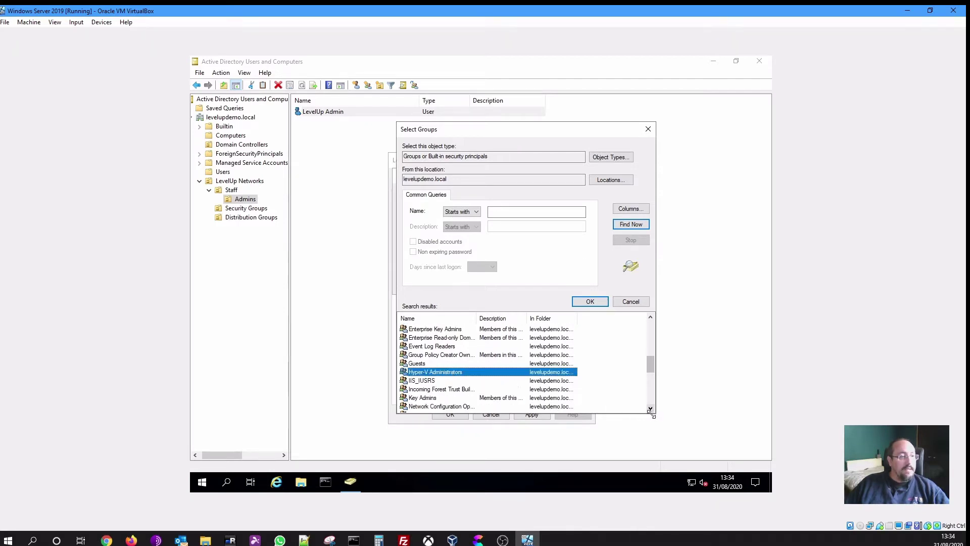
{"action": "left_click", "coordinate": [448, 398], "text": "ctrl"}
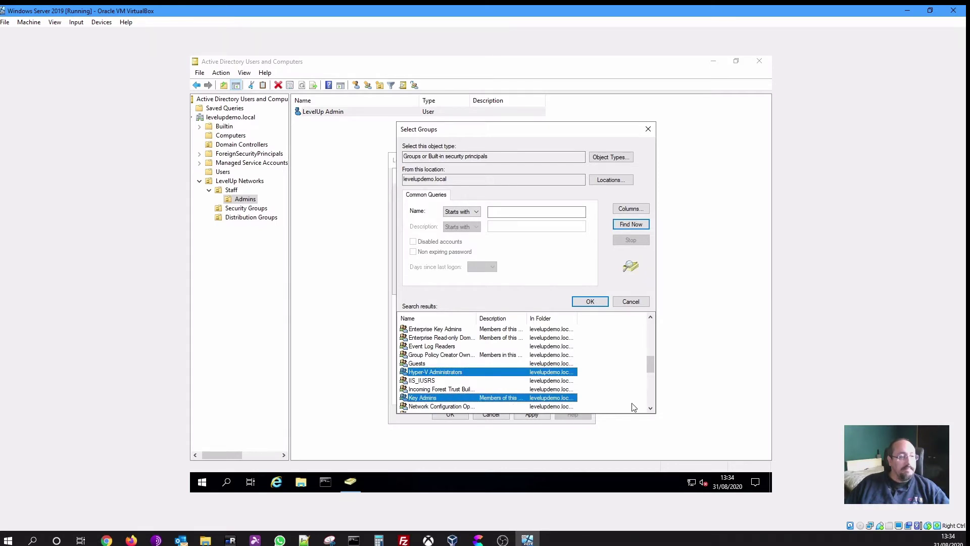
{"action": "left_click", "coordinate": [650, 408]}
{"action": "left_click", "coordinate": [650, 408]}
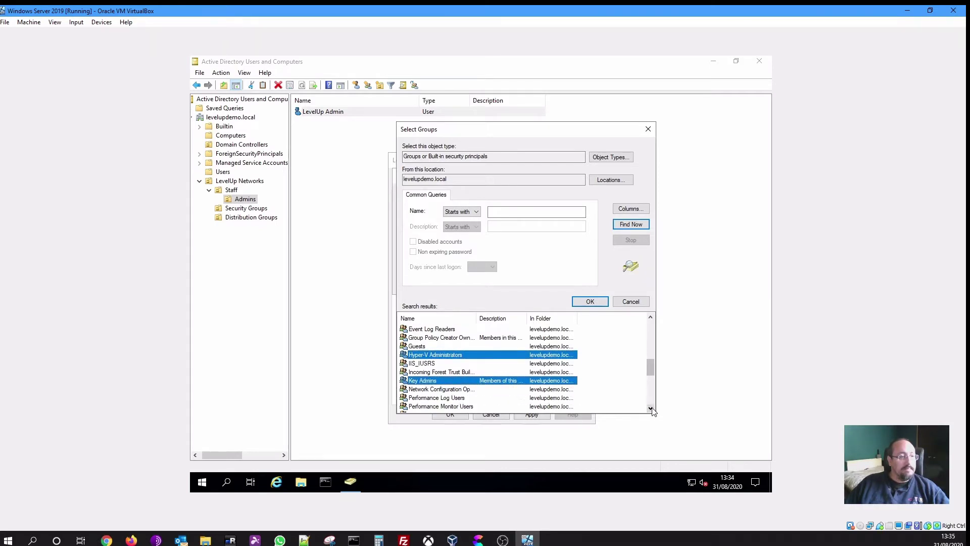
{"action": "left_click", "coordinate": [650, 409]}
{"action": "double_click", "coordinate": [651, 409]}
{"action": "left_click", "coordinate": [651, 408]}
{"action": "left_click", "coordinate": [651, 408]}
{"action": "left_click", "coordinate": [651, 408]}
{"action": "left_click", "coordinate": [651, 408]}
{"action": "left_click", "coordinate": [652, 409]}
{"action": "left_click", "coordinate": [652, 408]}
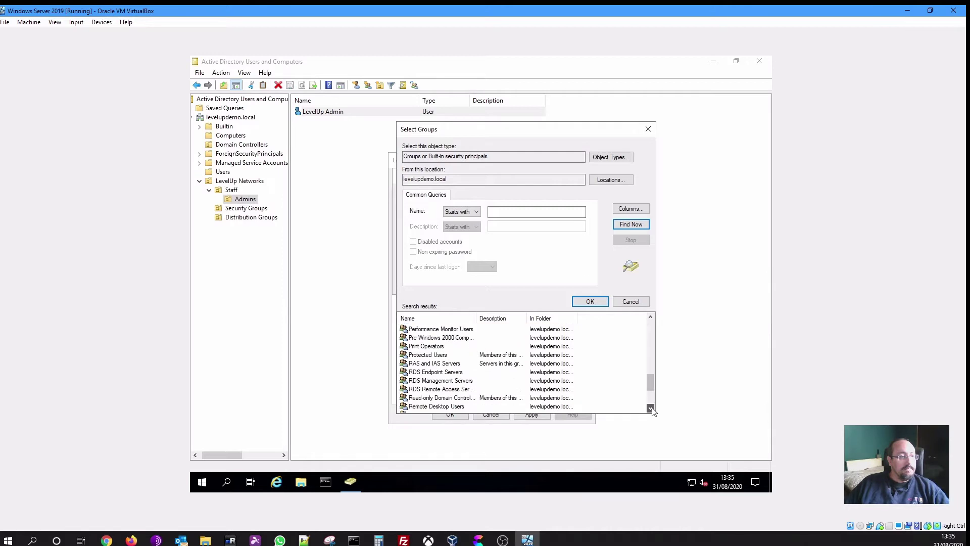
{"action": "left_click", "coordinate": [652, 408]}
{"action": "left_click", "coordinate": [651, 408]}
{"action": "left_click", "coordinate": [651, 408]}
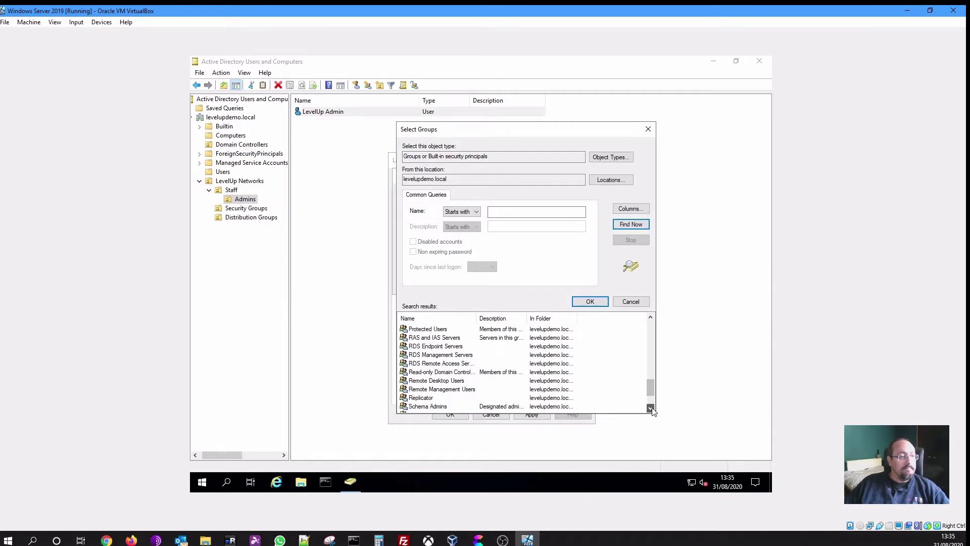
{"action": "left_click", "coordinate": [651, 408]}
{"action": "left_click", "coordinate": [650, 409]}
{"action": "left_click", "coordinate": [651, 408]}
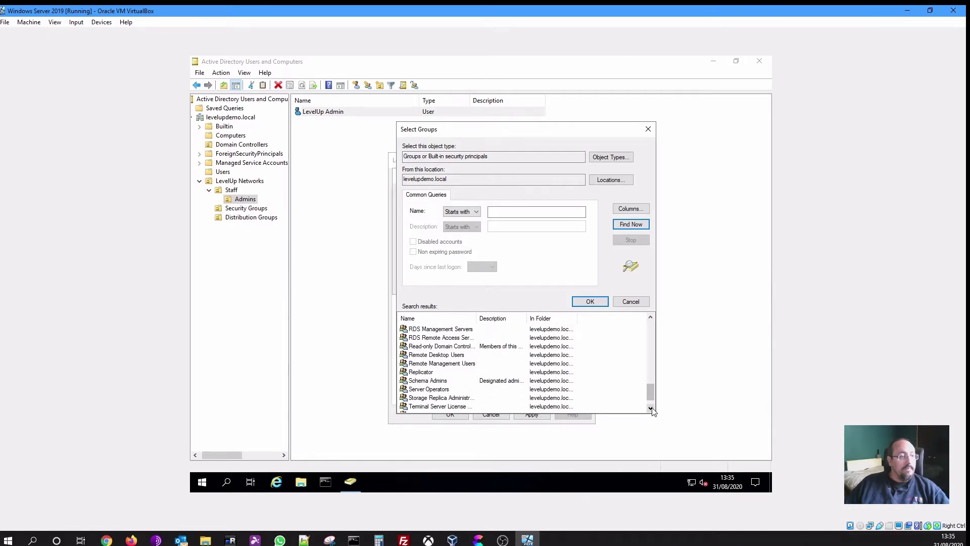
{"action": "left_click", "coordinate": [651, 408]}
{"action": "left_click", "coordinate": [651, 409]}
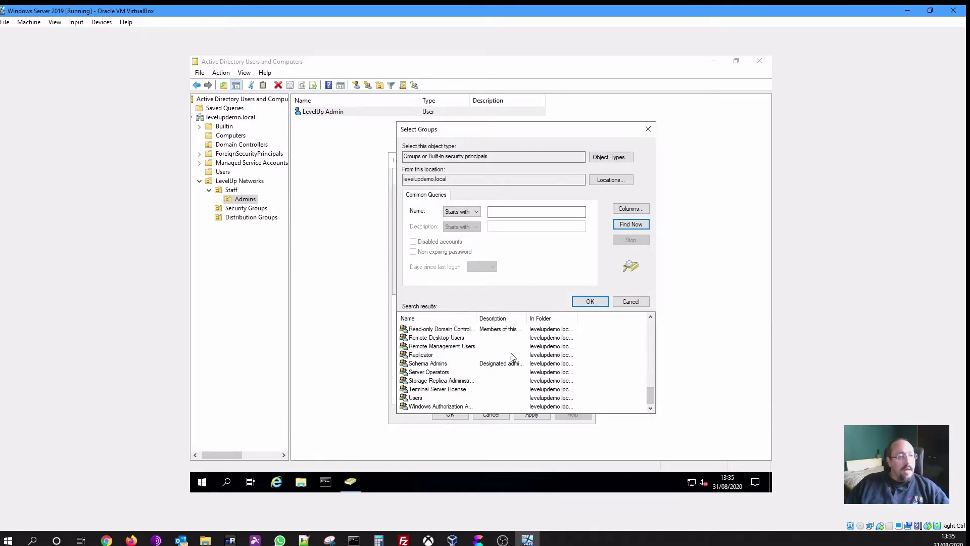
{"action": "left_click", "coordinate": [440, 338]}
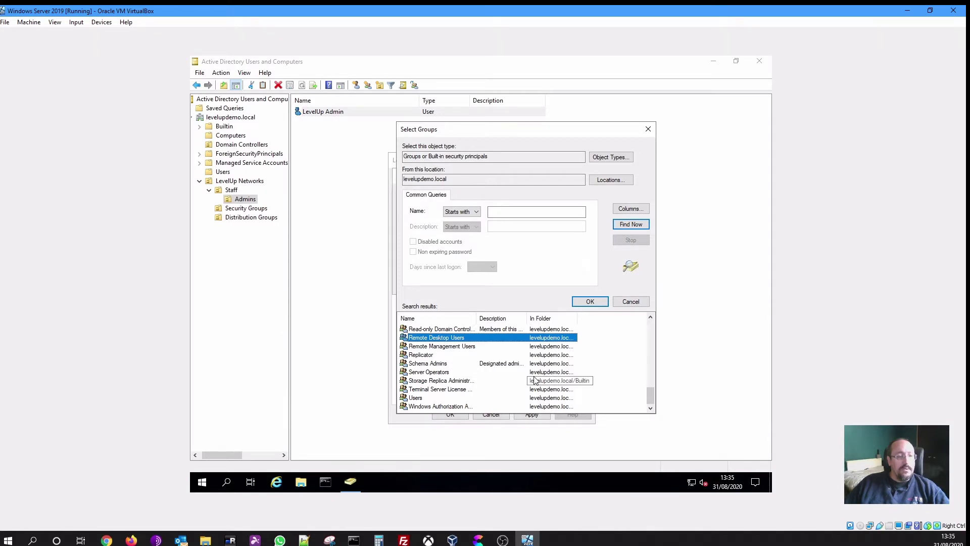
Confirm the six selected groups and apply them to LevelUp Admin's memberships
{"action": "left_click", "coordinate": [590, 306]}
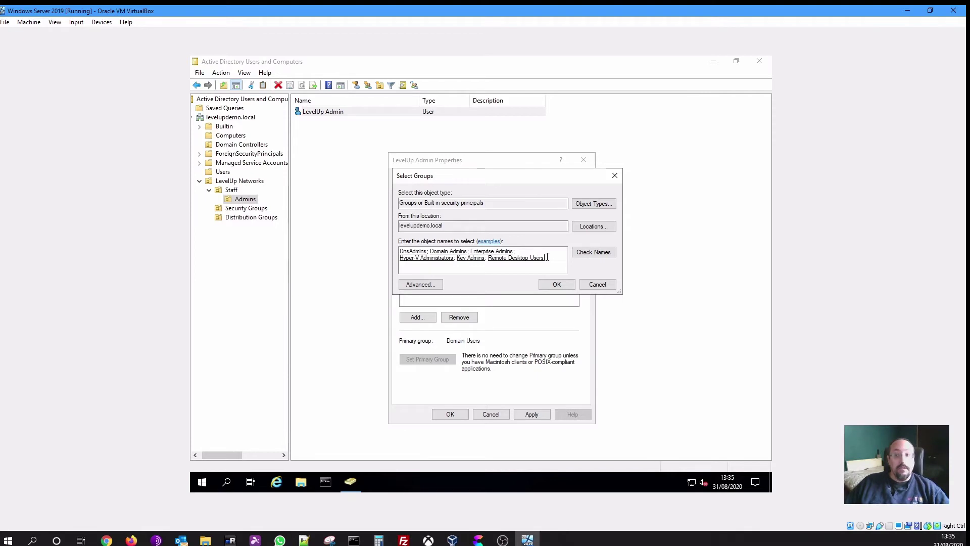
{"action": "left_click", "coordinate": [557, 285]}
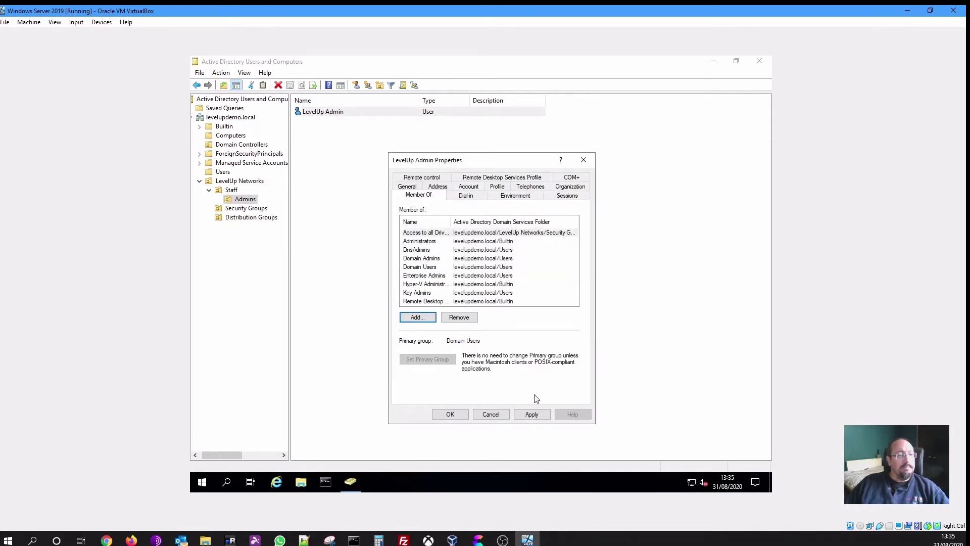
{"action": "left_click", "coordinate": [531, 414]}
Save LevelUp Admin's properties, then browse Staff, Admins, Distribution Groups, and return to Security Groups
{"action": "left_click", "coordinate": [448, 415]}
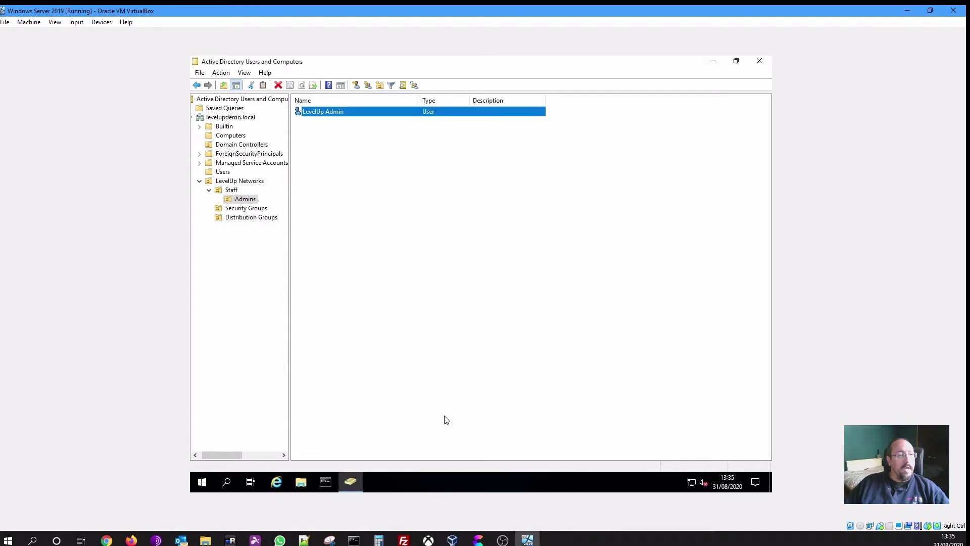
{"action": "left_click", "coordinate": [453, 341]}
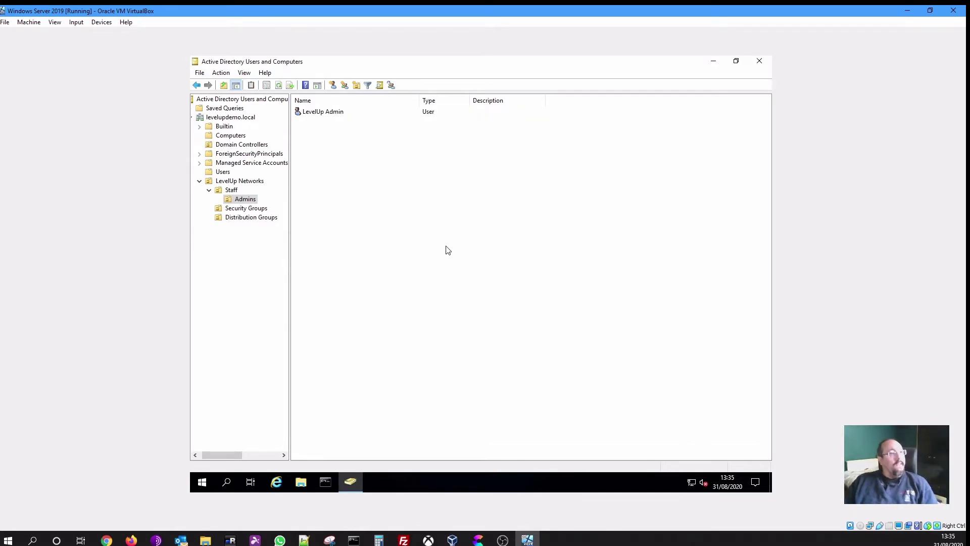
{"action": "left_click", "coordinate": [232, 190]}
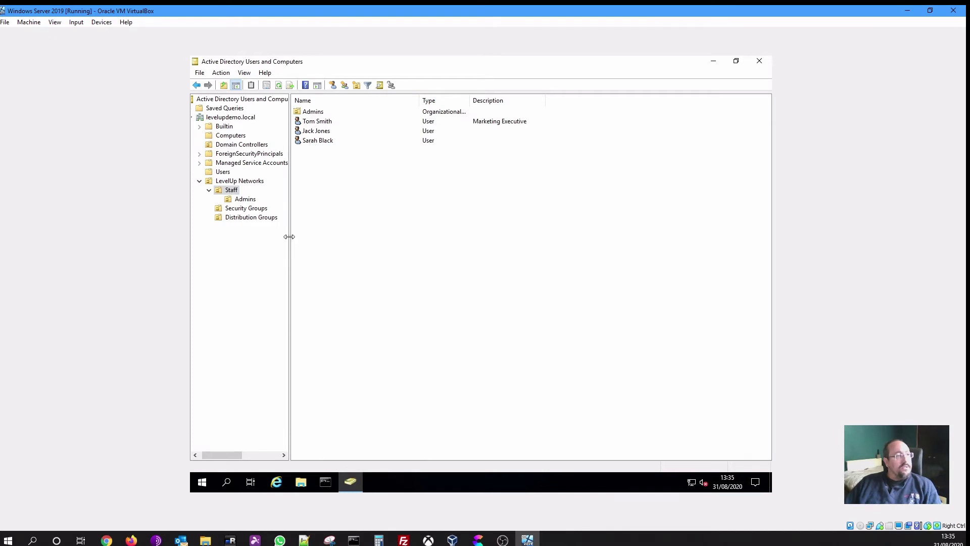
{"action": "left_click", "coordinate": [245, 199]}
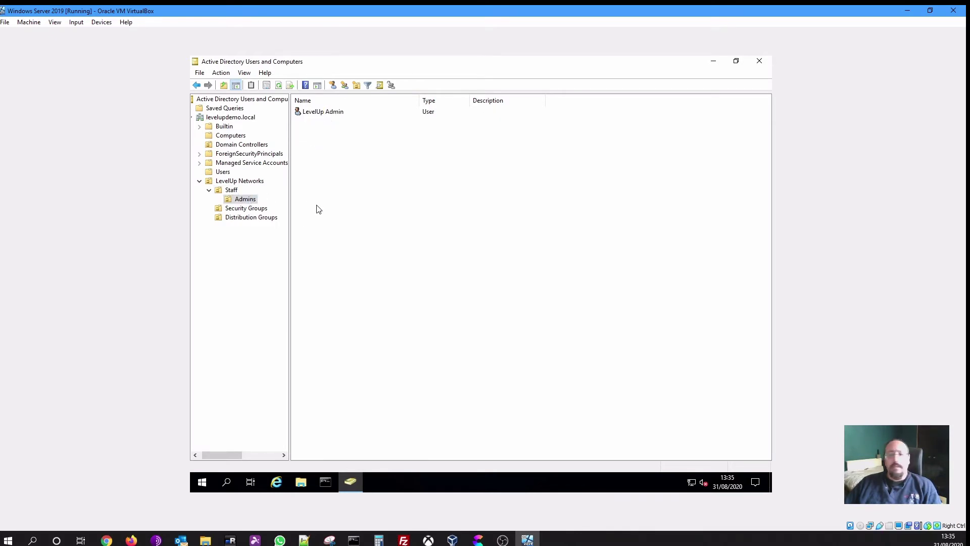
{"action": "left_click", "coordinate": [260, 209]}
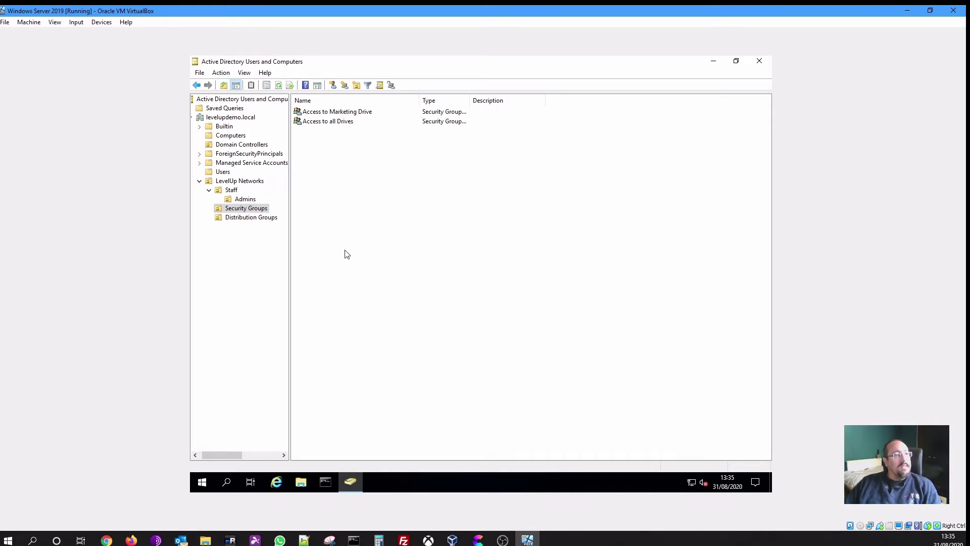
{"action": "left_click", "coordinate": [263, 219]}
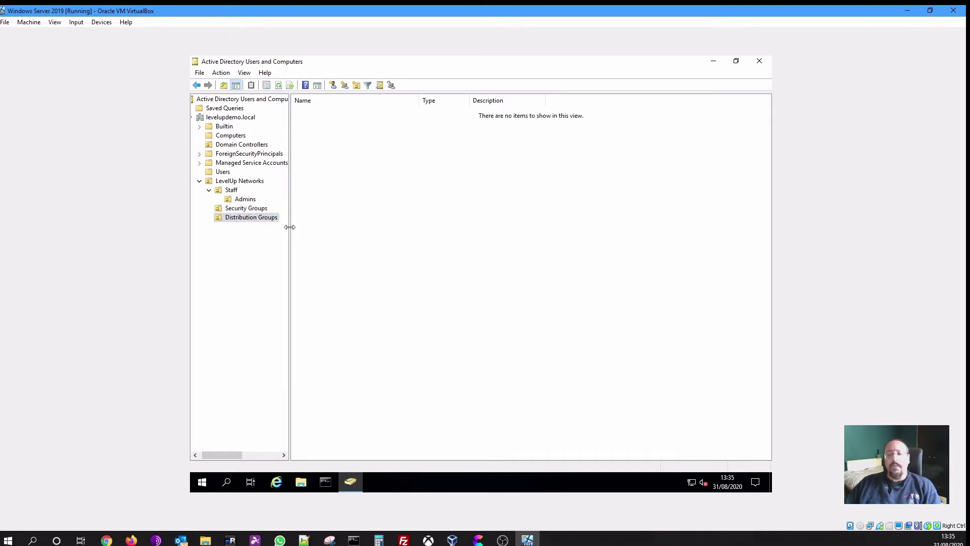
{"action": "left_click", "coordinate": [262, 208]}
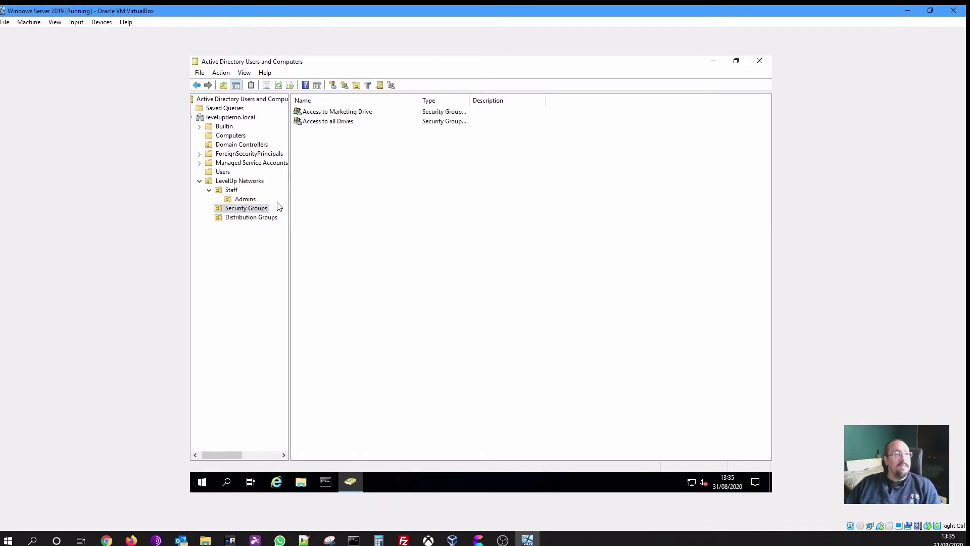